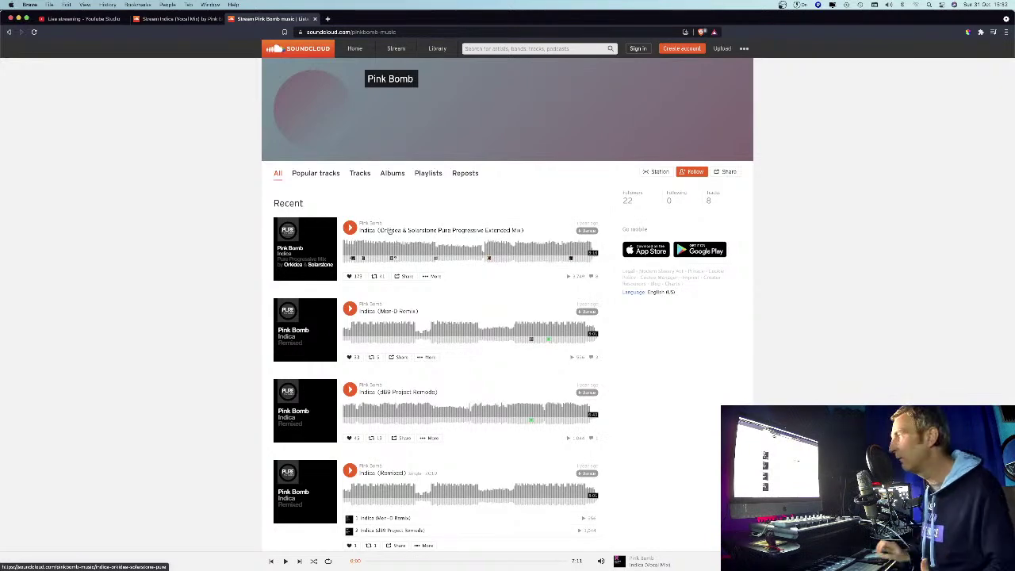
Step: Look through the Pink Bomb artist page on SoundCloud to review the listed Indica mixes, remixes and single releases
scroll(389, 230, "down", 1)
scroll(389, 230, "down", 2)
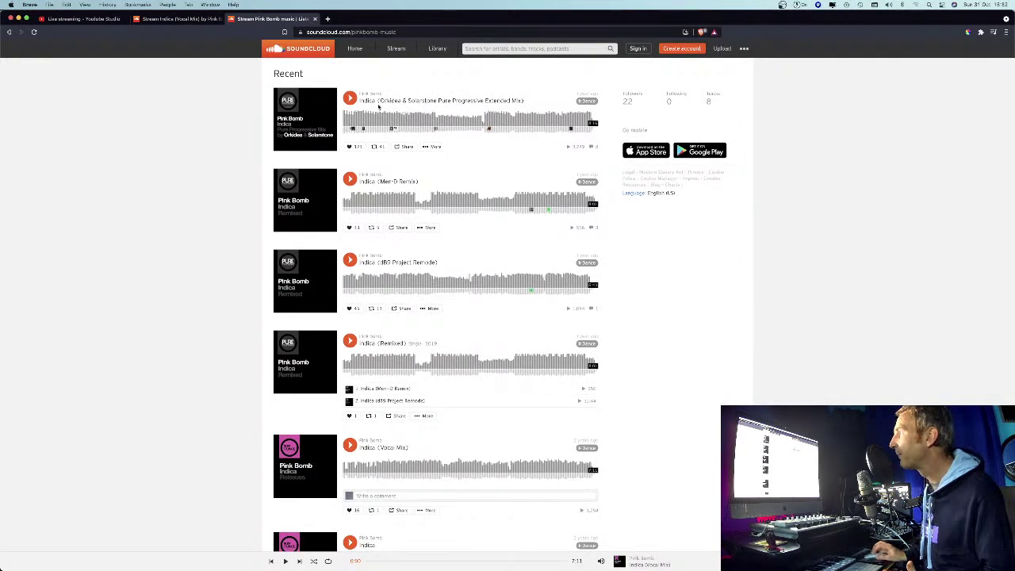
scroll(396, 226, "down", 8)
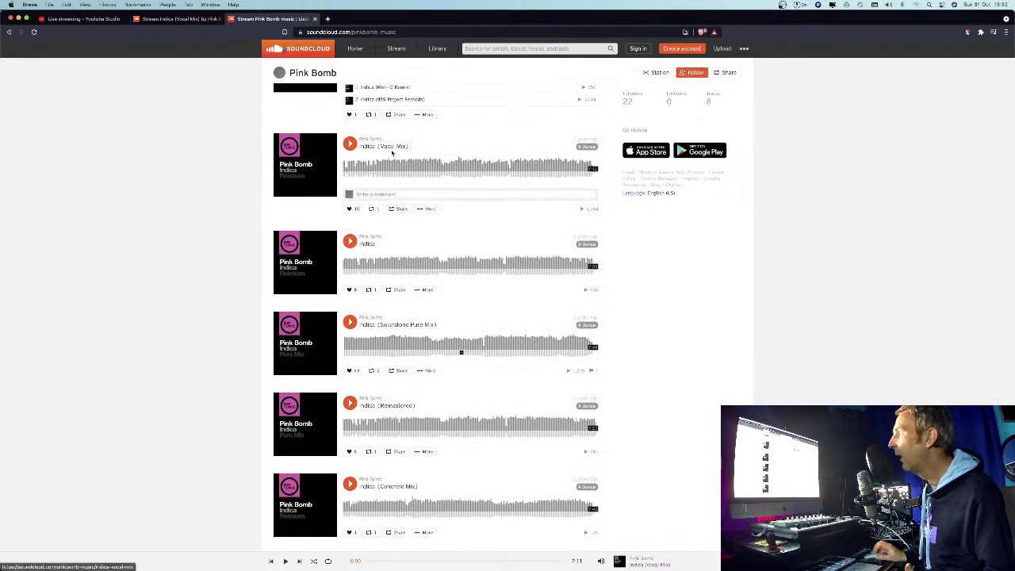
scroll(395, 280, "down", 2)
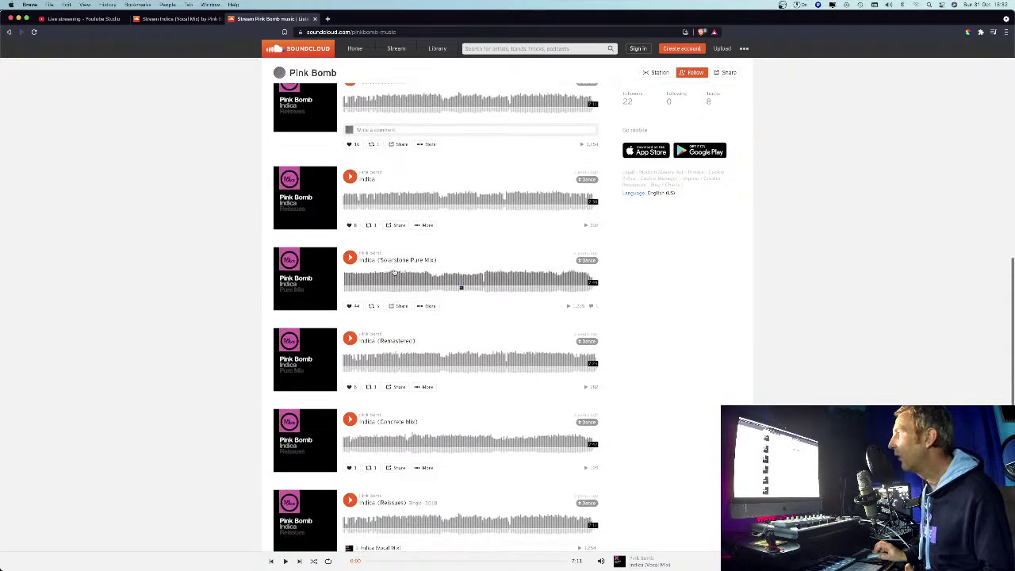
scroll(394, 351, "down", 2)
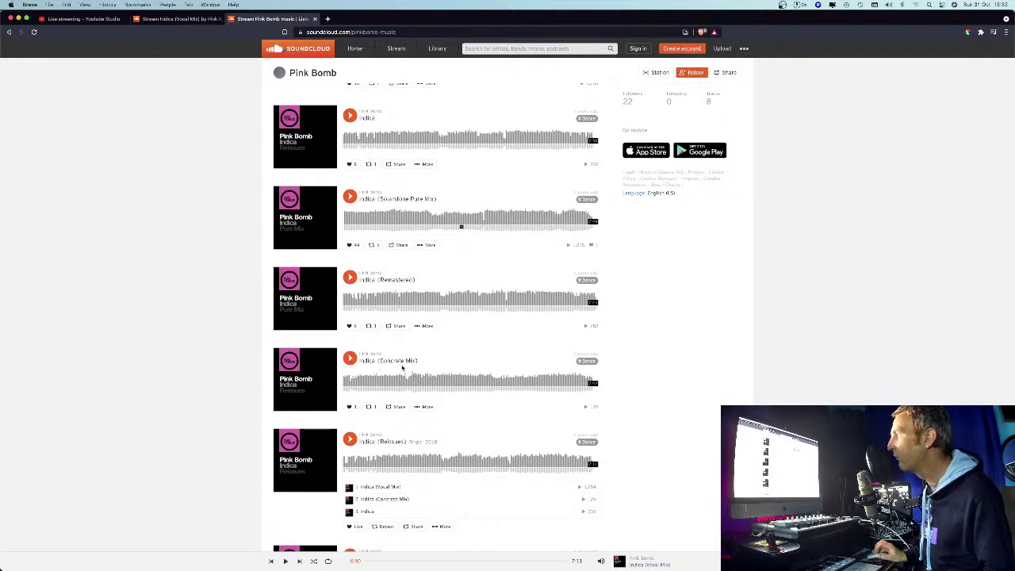
scroll(403, 448, "down", 2)
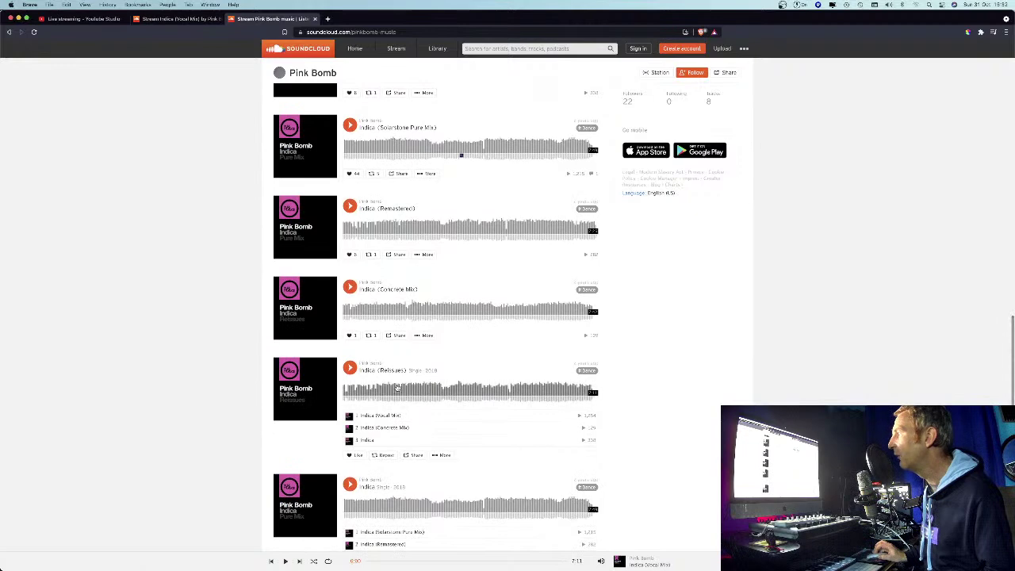
scroll(369, 459, "down", 2)
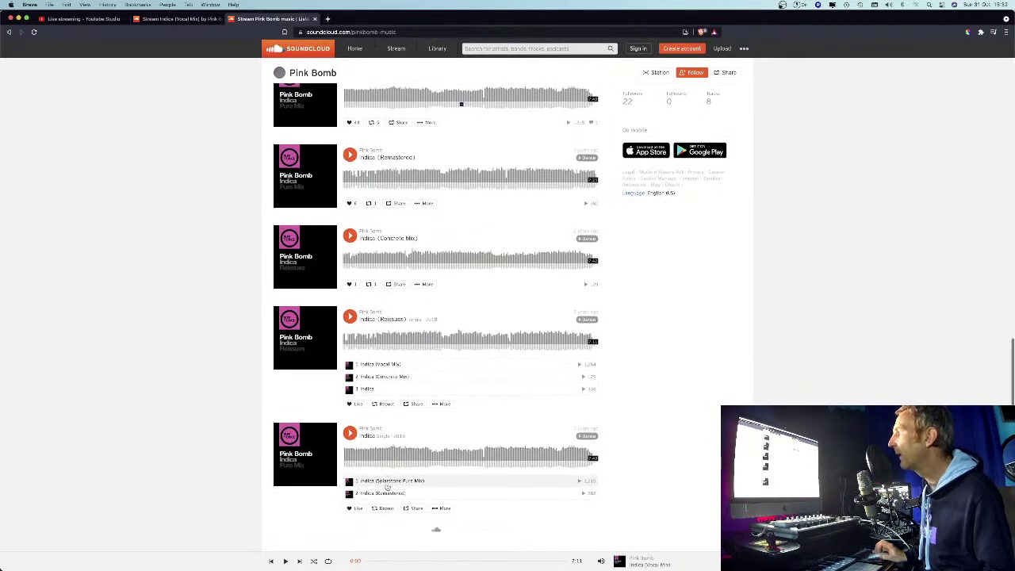
scroll(378, 493, "up", 1)
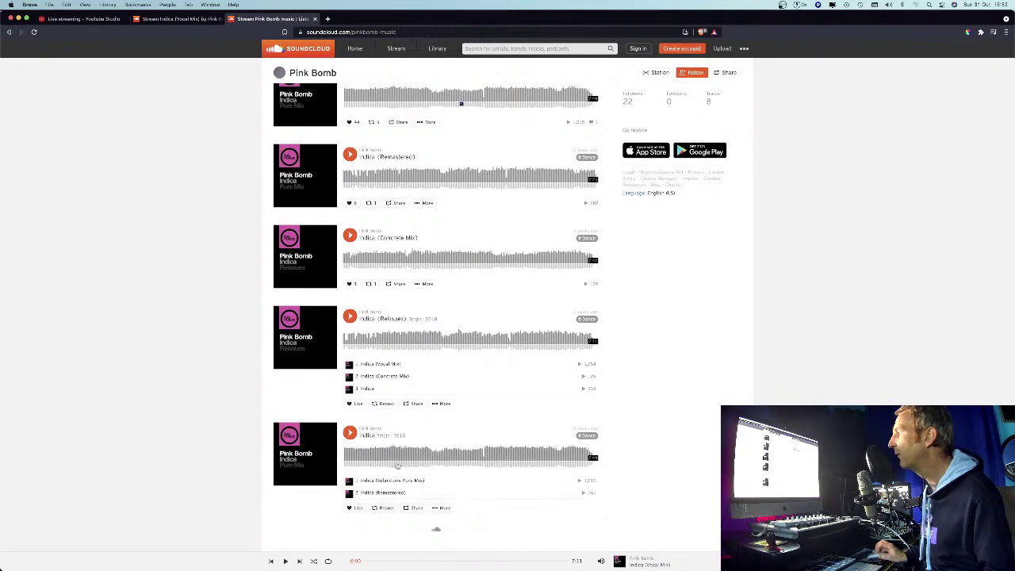
scroll(357, 484, "up", 1)
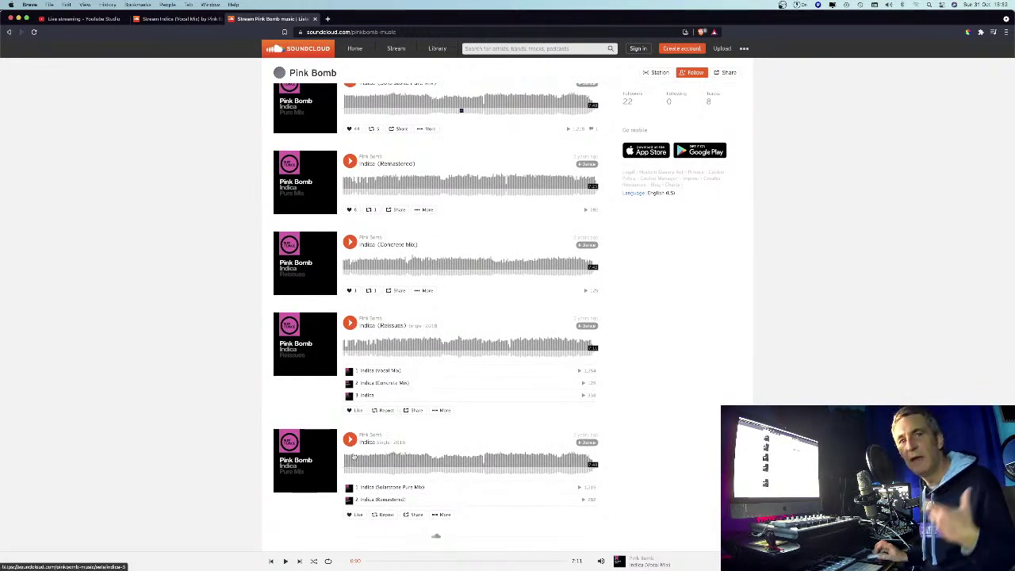
scroll(325, 460, "up", 6)
scroll(353, 456, "up", 10)
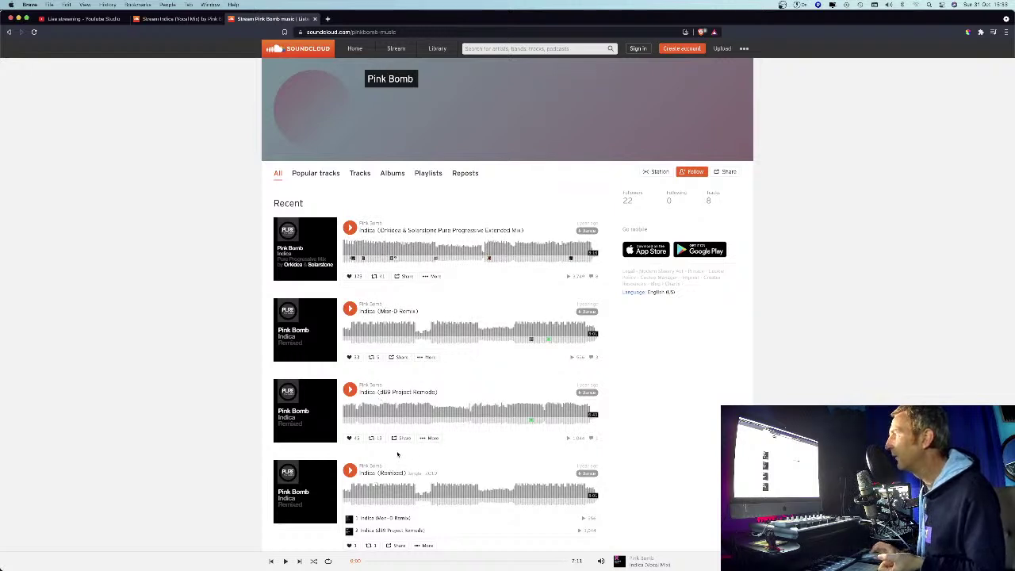
Step: Play Indica (dB9 Project Remode), sampling several points along its waveform, and pause it
scroll(384, 487, "down", 3)
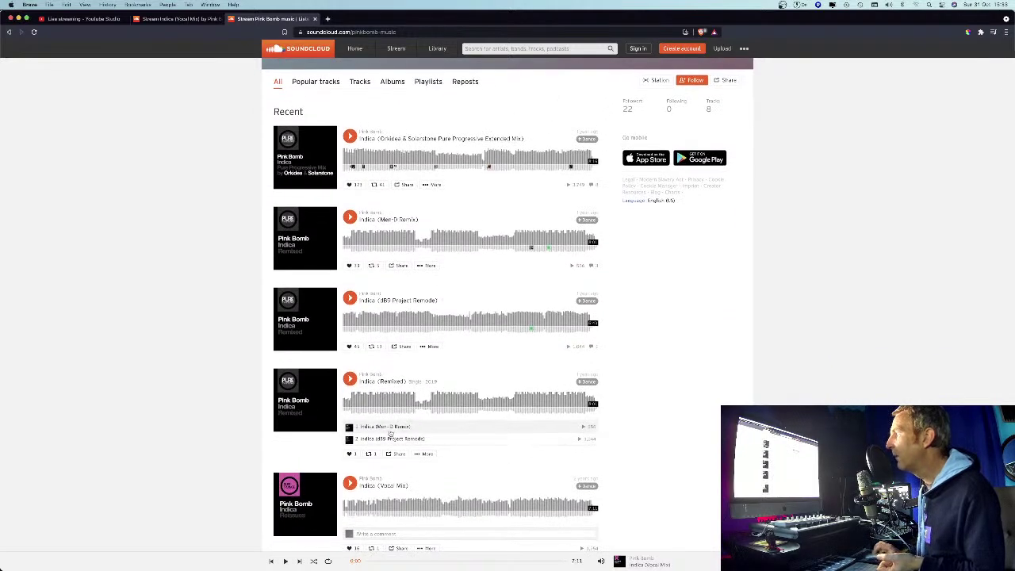
left_click(365, 320)
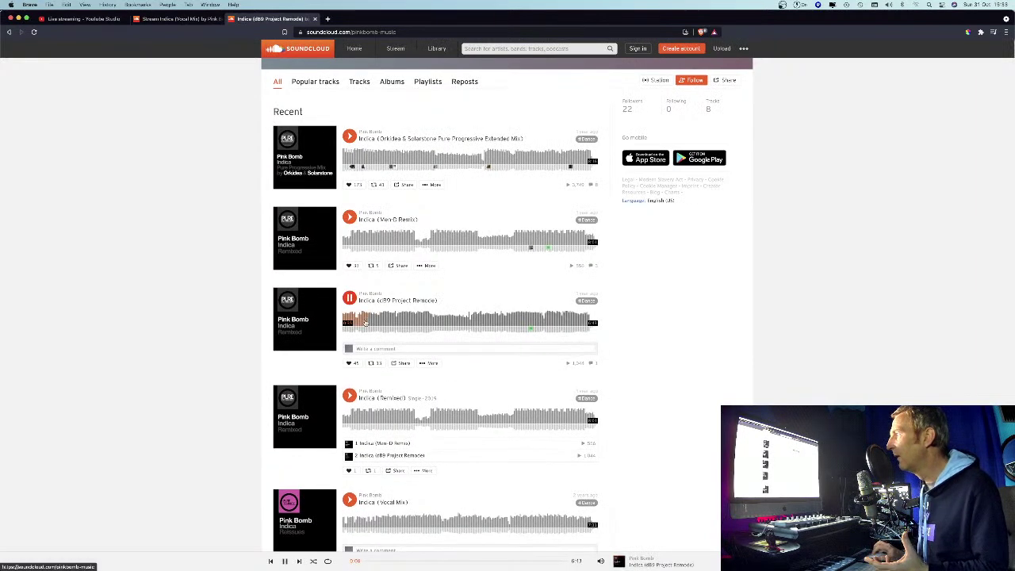
left_click(393, 321)
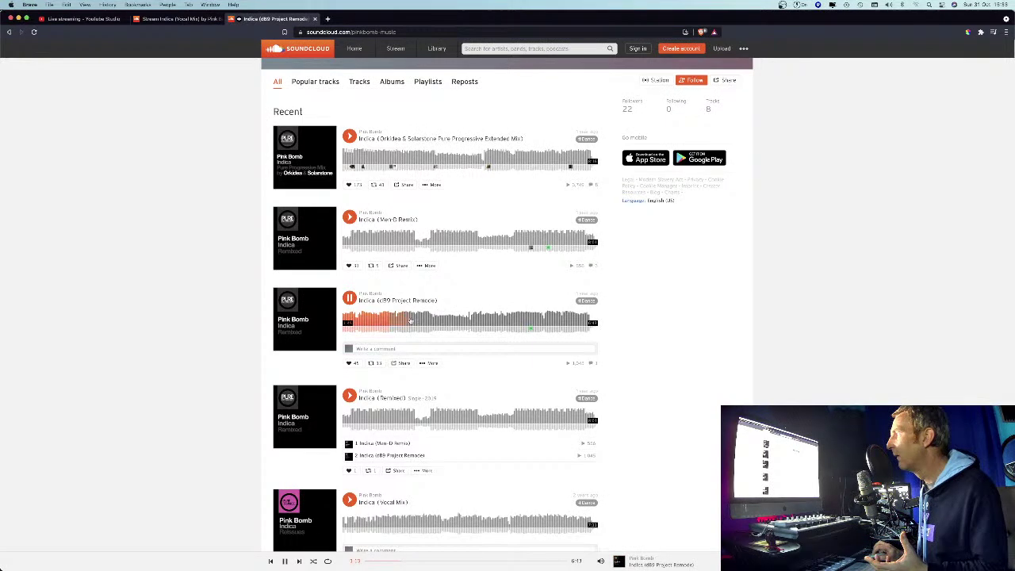
left_click(438, 320)
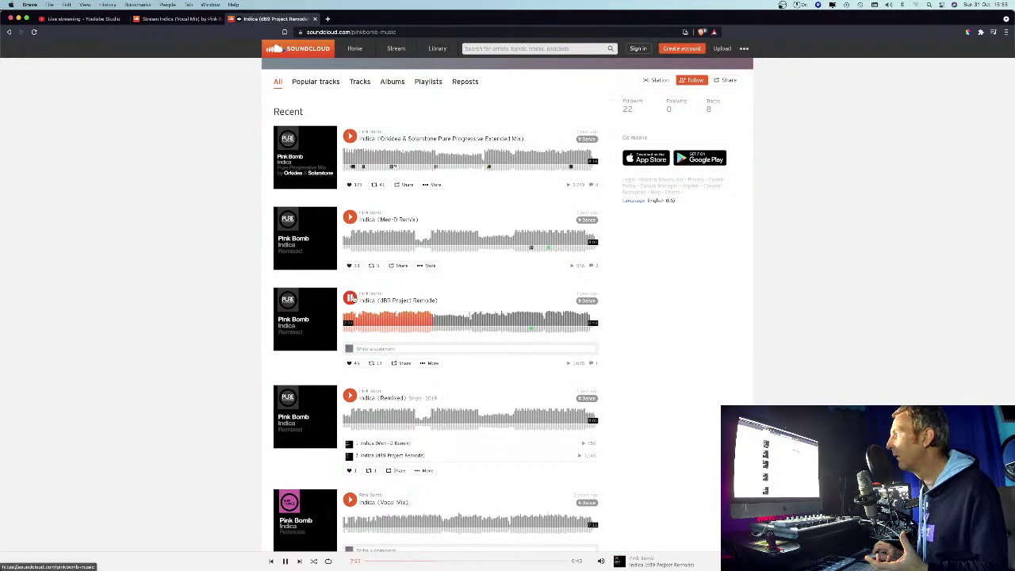
left_click(349, 297)
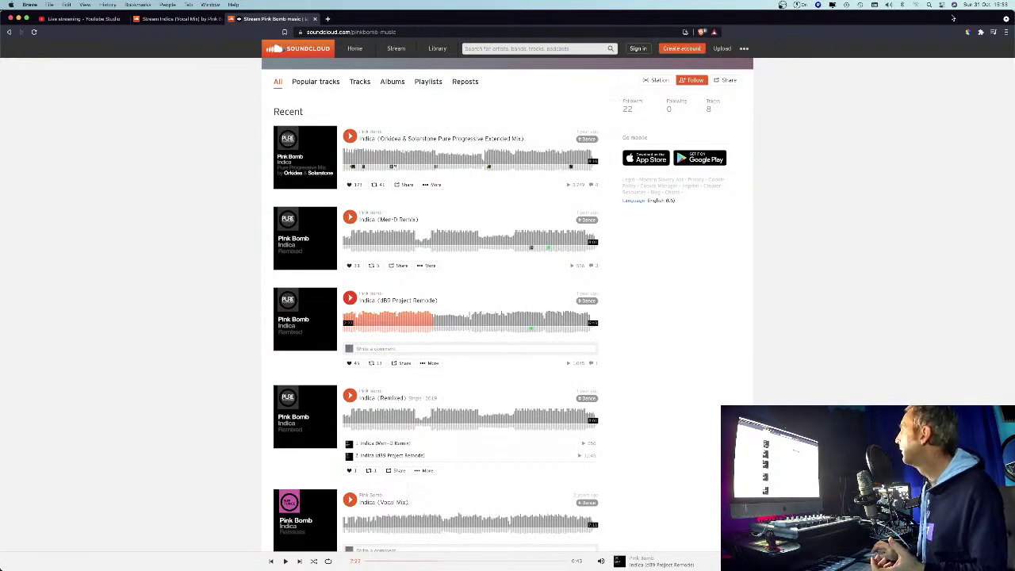
Step: Set the system sound output to Multi-Output Device, replay several parts of Indica (dB9 Project Remode) and pause it
left_click(889, 5)
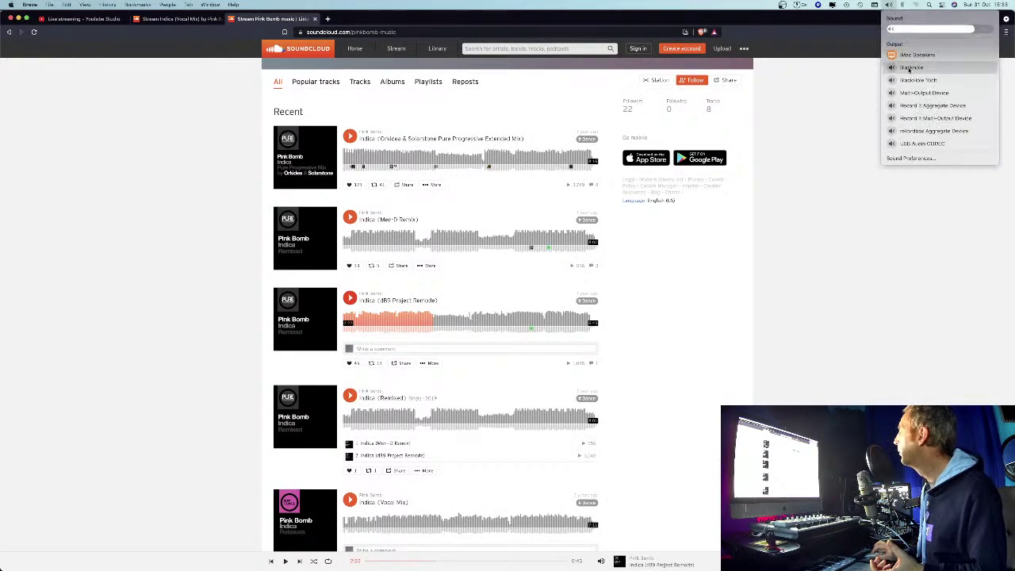
left_click(910, 94)
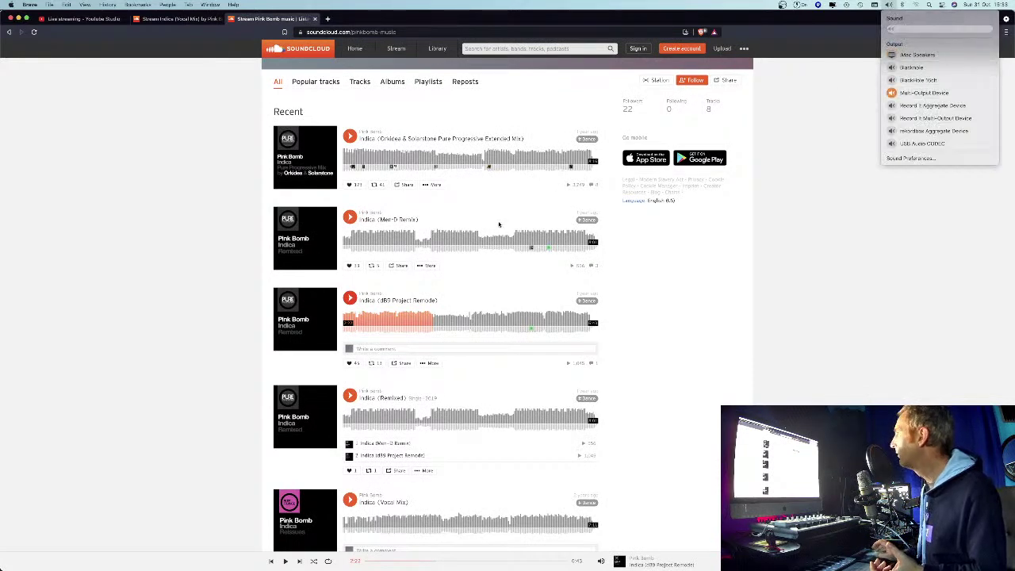
left_click(350, 300)
left_click(375, 320)
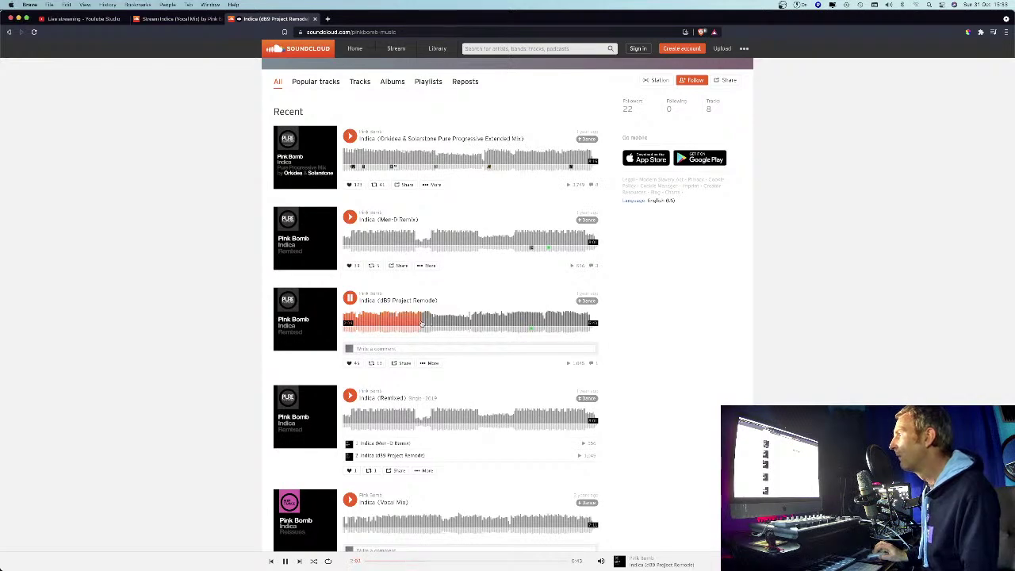
left_click(468, 323)
left_click(493, 321)
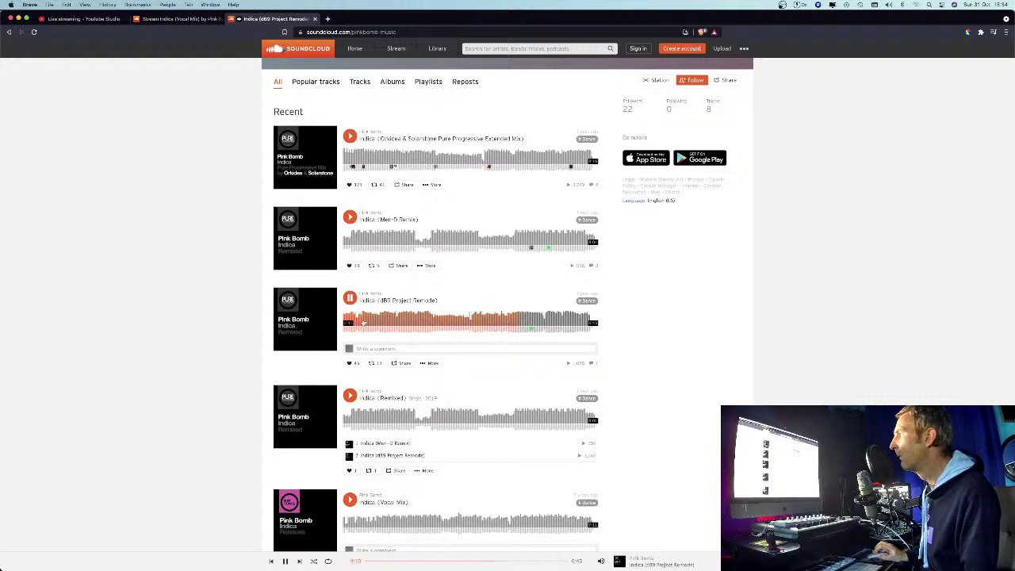
left_click(359, 319)
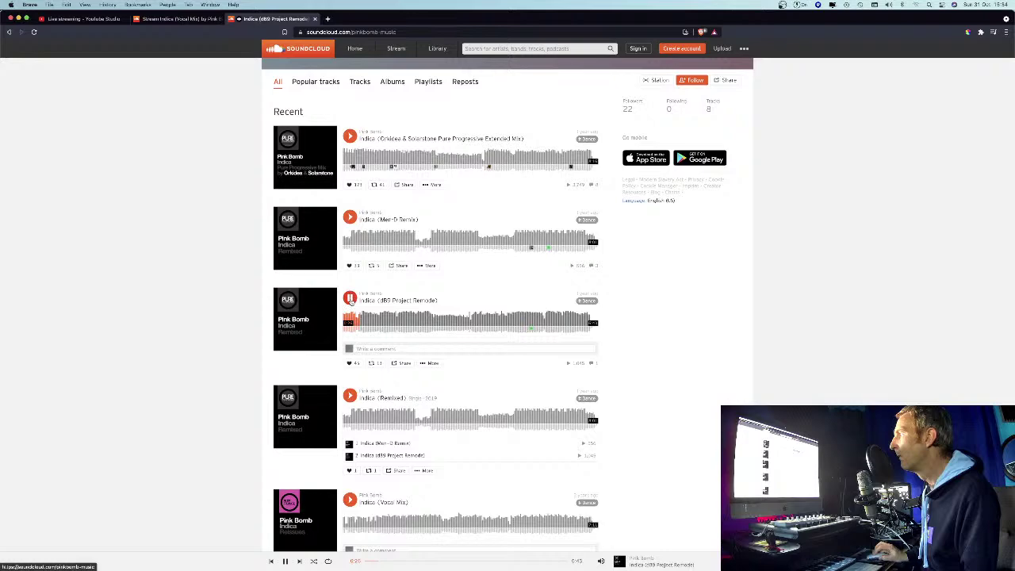
left_click(349, 299)
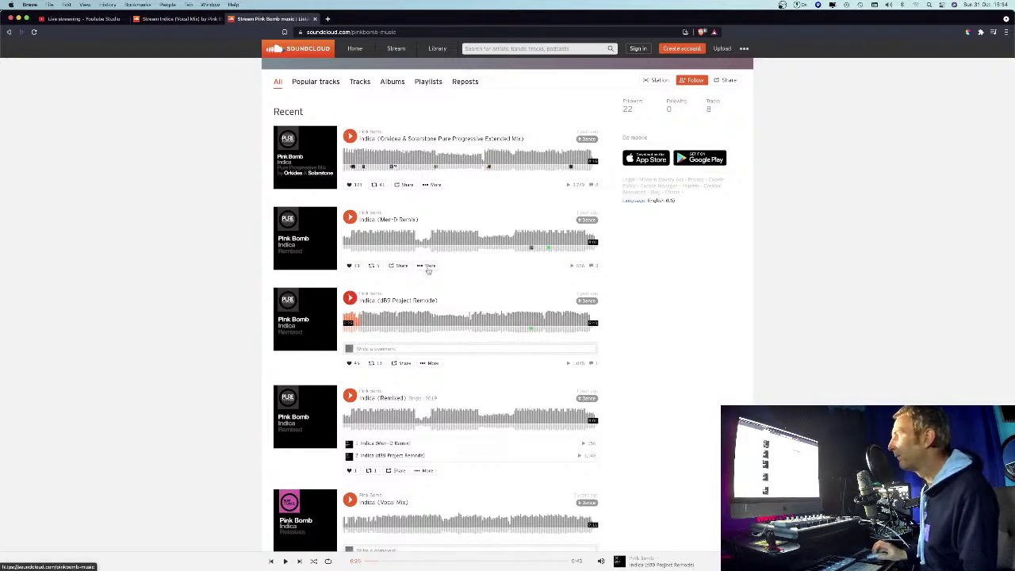
Step: View the Indica (Vocal Mix) page alongside the Pink Bomb track list, and close the Vocal Mix page
scroll(436, 247, "up", 3)
scroll(435, 247, "down", 4)
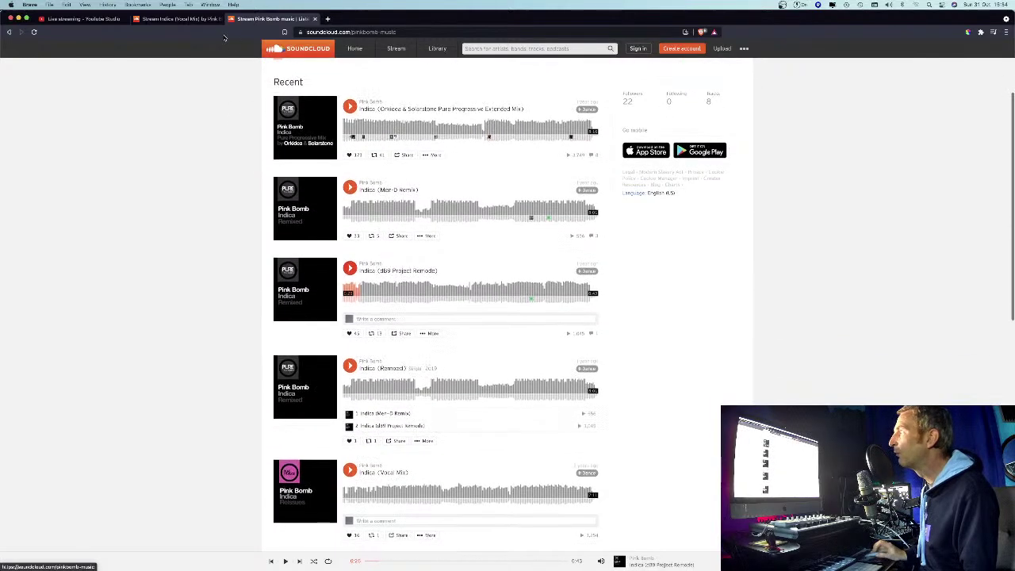
left_click(166, 19)
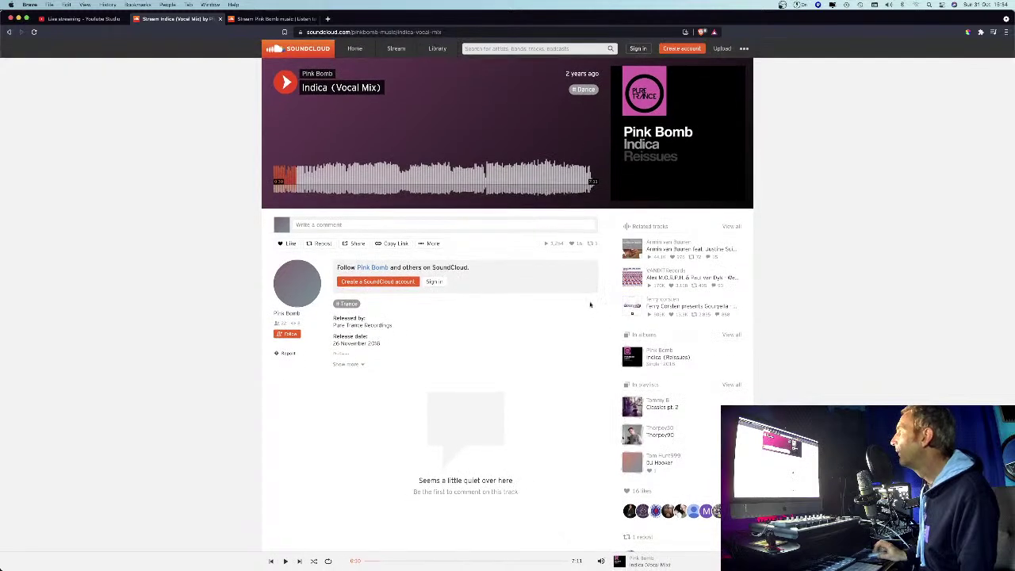
left_click(265, 18)
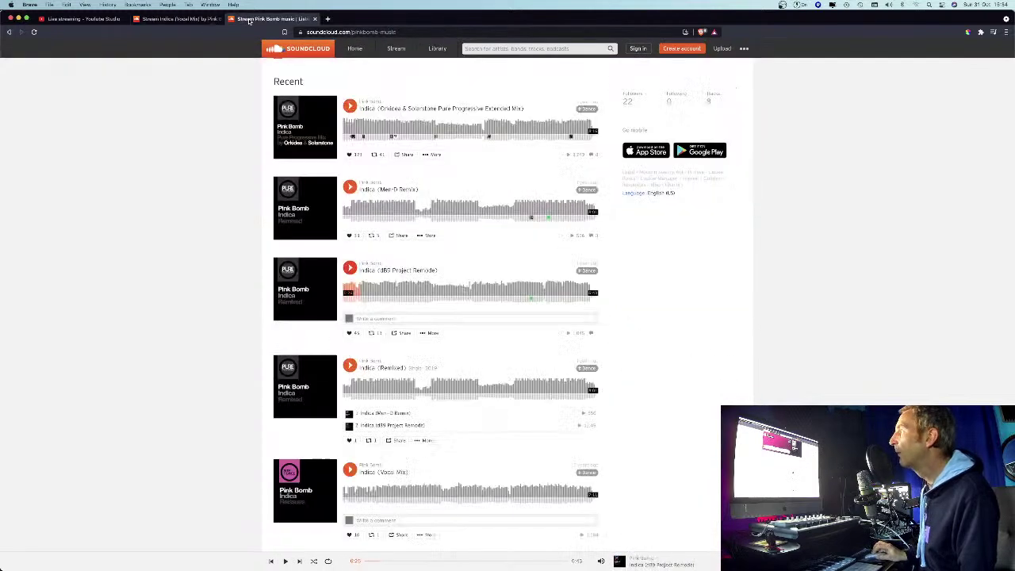
left_click(195, 18)
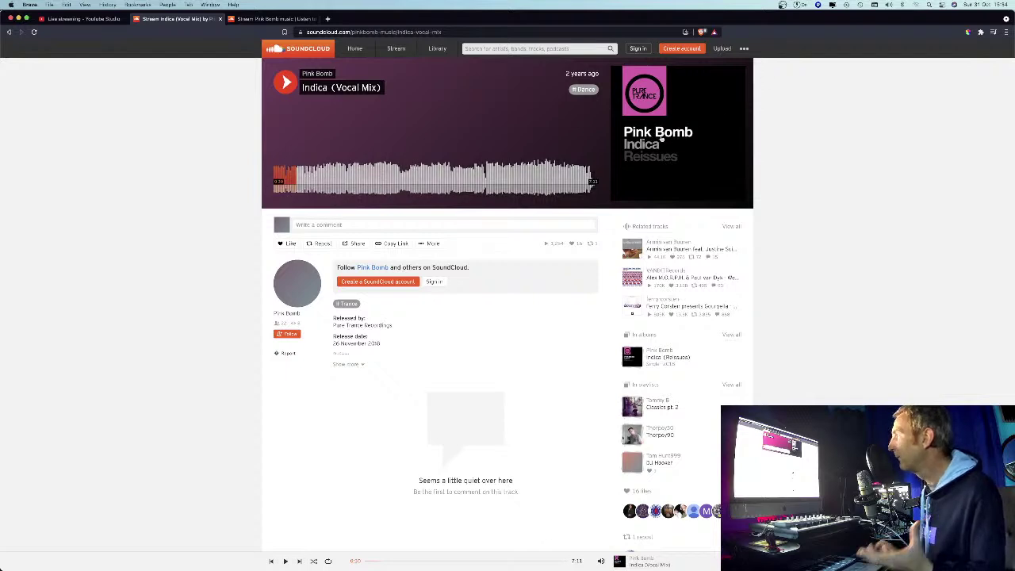
left_click(219, 18)
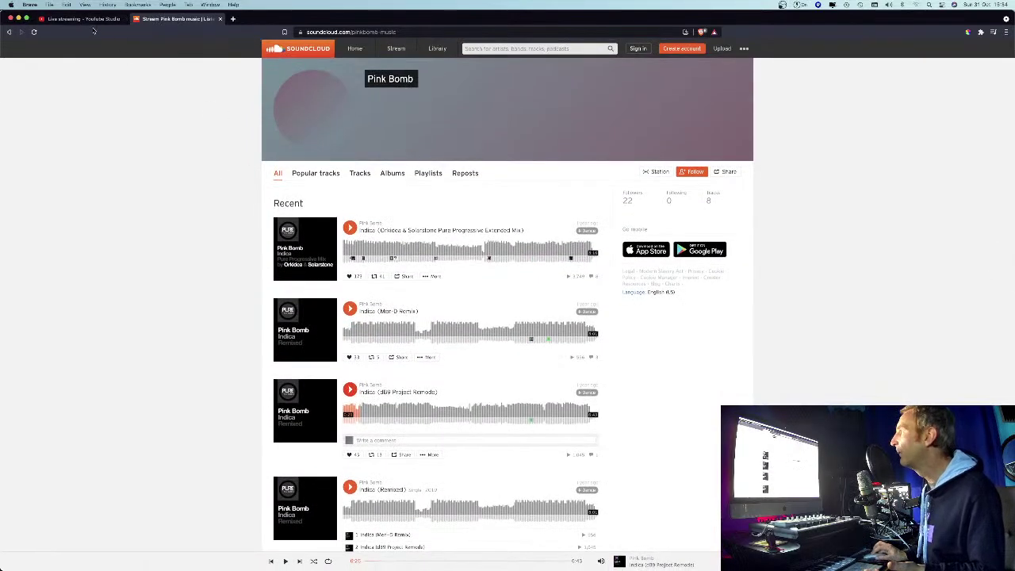
Step: Return to the YouTube Studio page, move the browser window aside and enlarge the Ableton Live project window to fill the screen
left_click(83, 18)
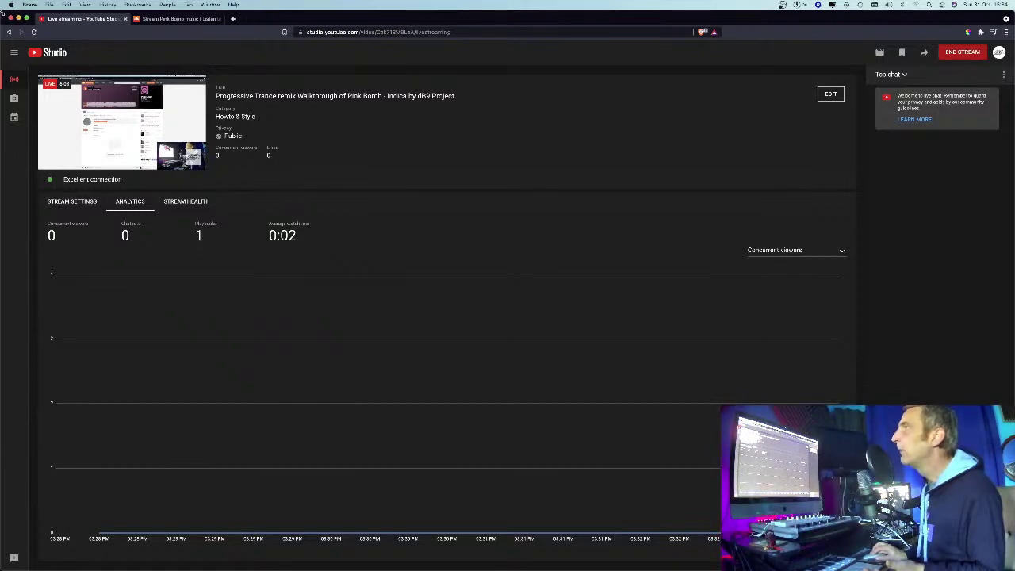
left_click_drag(3, 11, 745, 14)
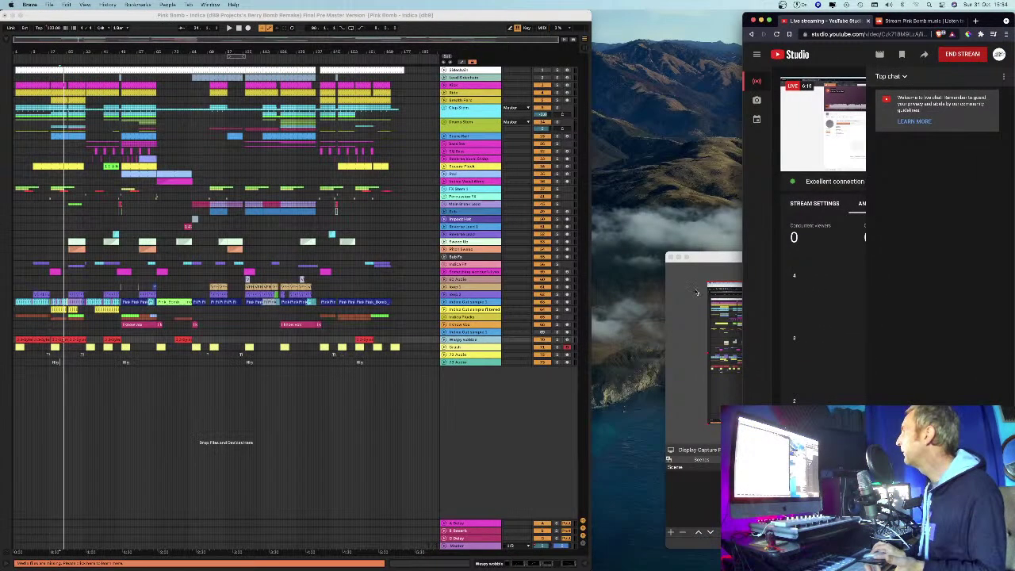
left_click(489, 22)
double_click(489, 17)
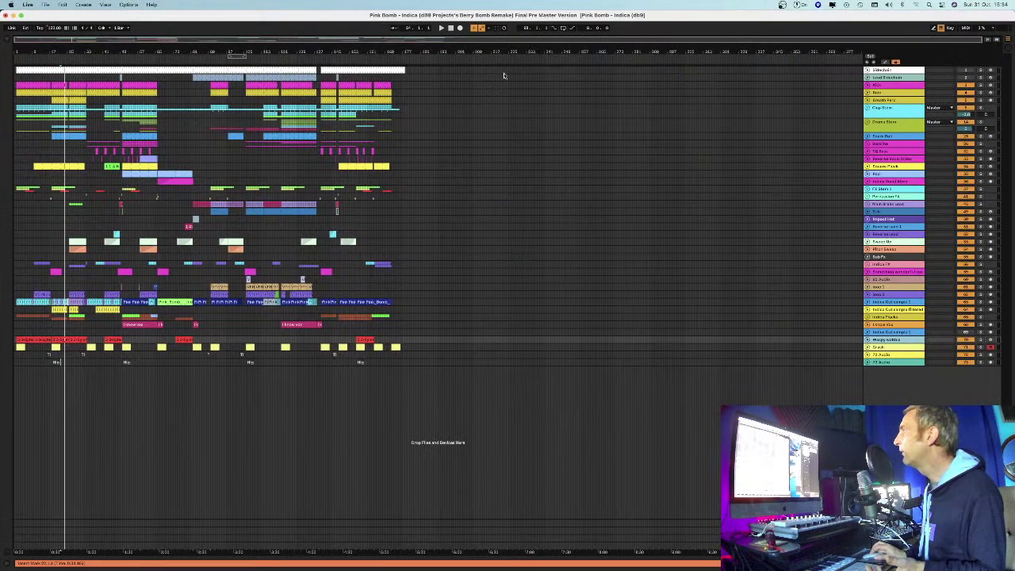
Step: Unfold the first Indica cut sample track to show its waveforms and expand the clap group to show its individual tracks
left_click_drag(16, 49, 16, 70)
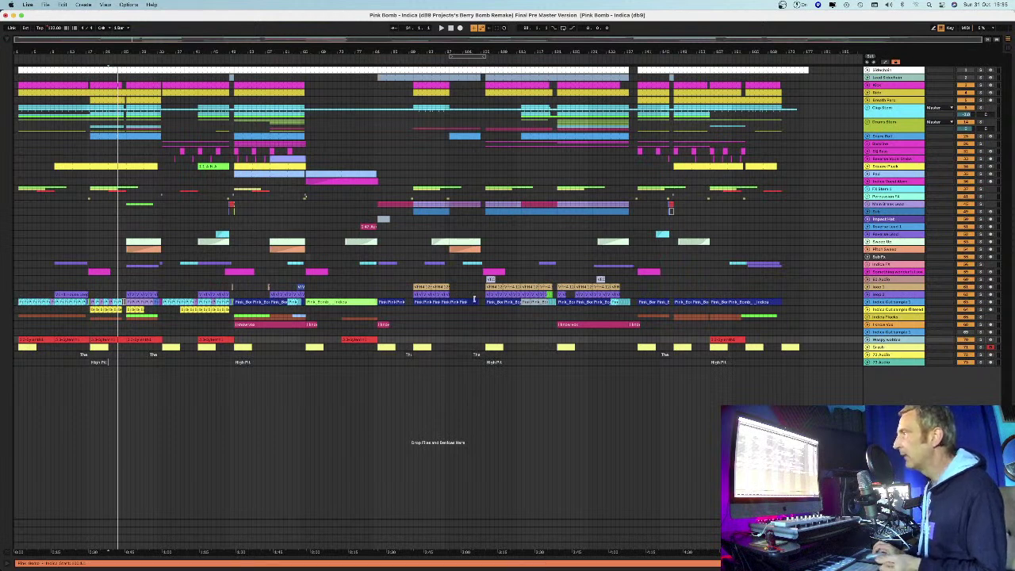
left_click(868, 302)
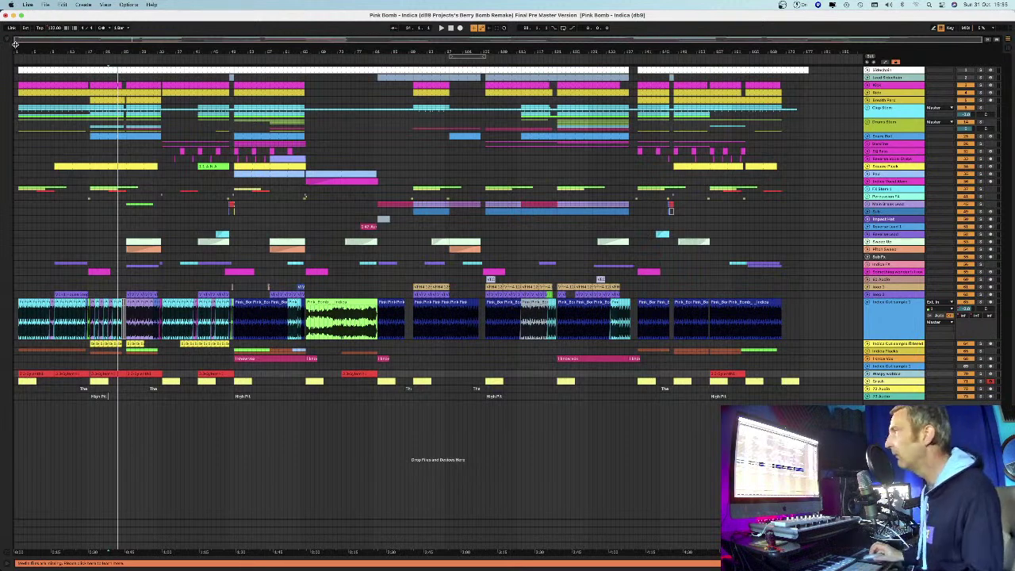
key("plus")
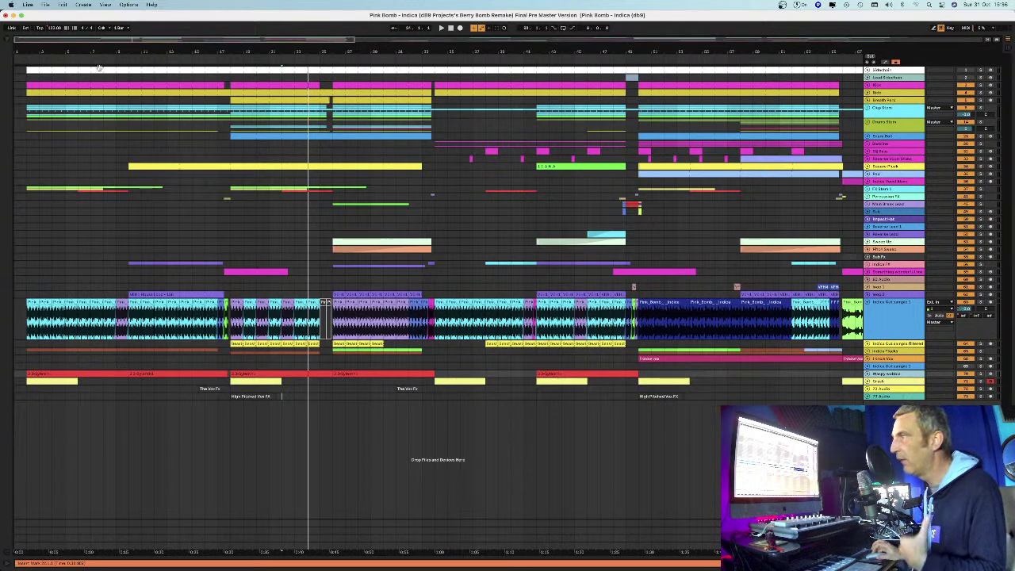
left_click_drag(18, 51, 20, 75)
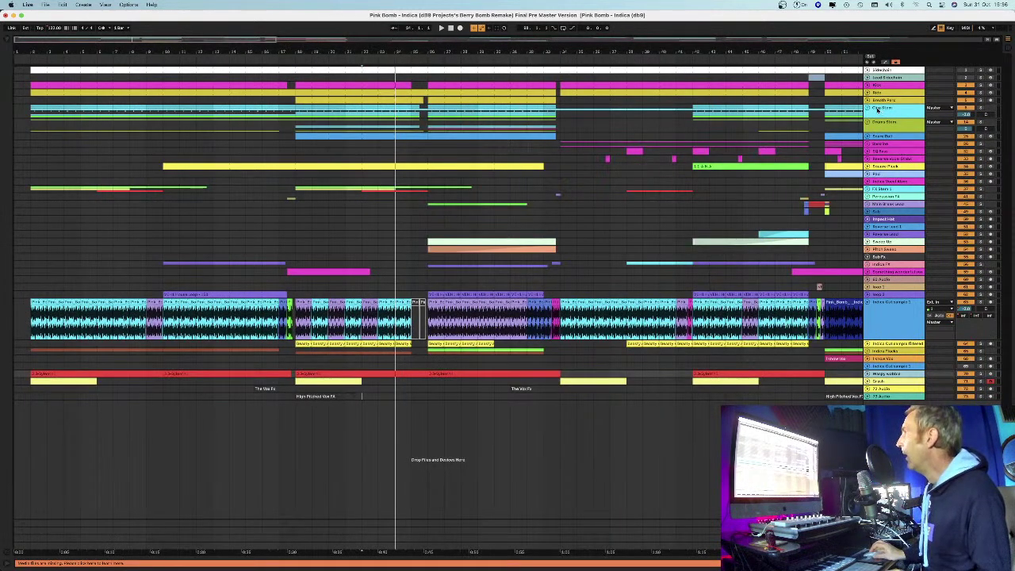
left_click(868, 108)
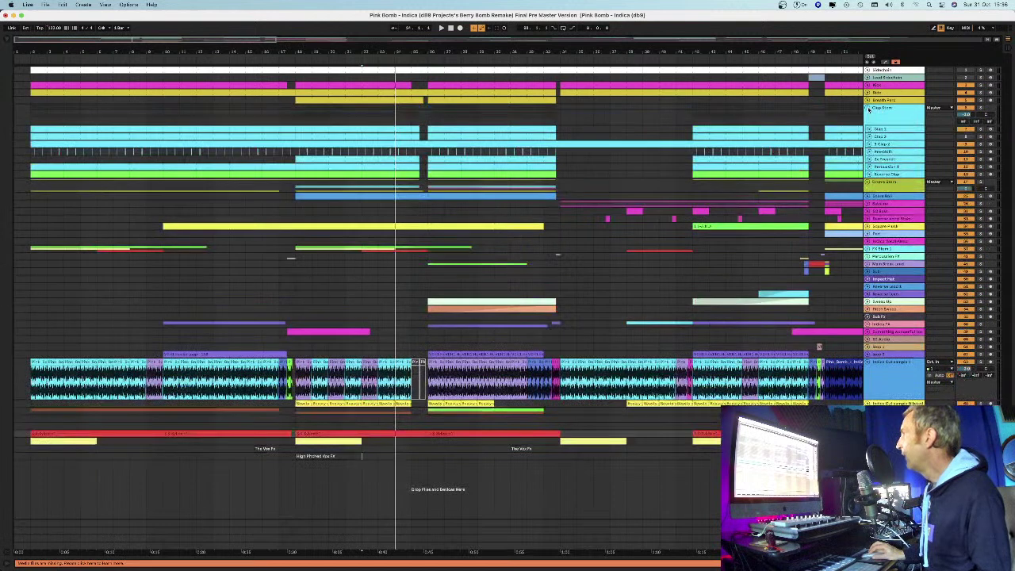
left_click(796, 6)
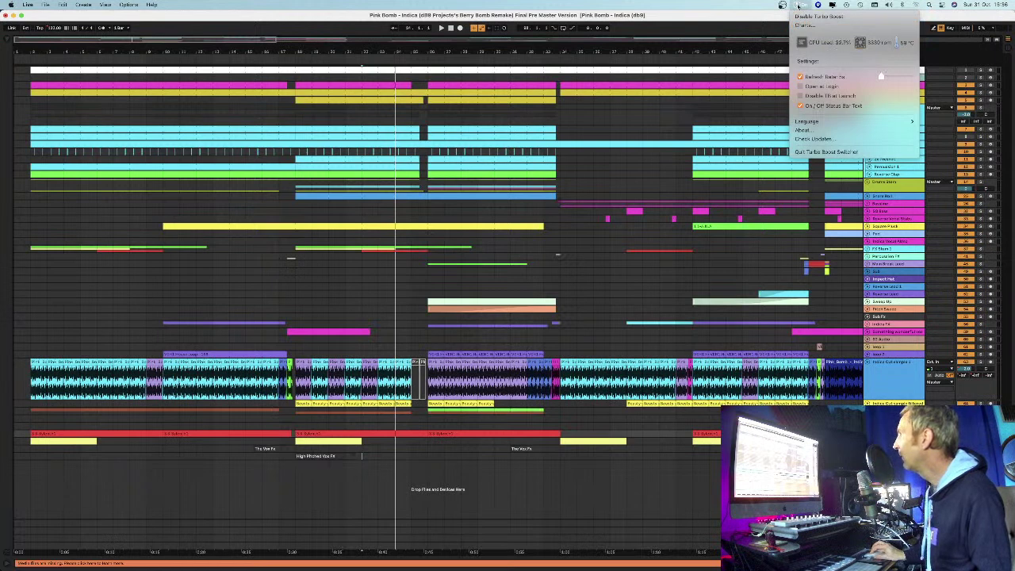
left_click(798, 6)
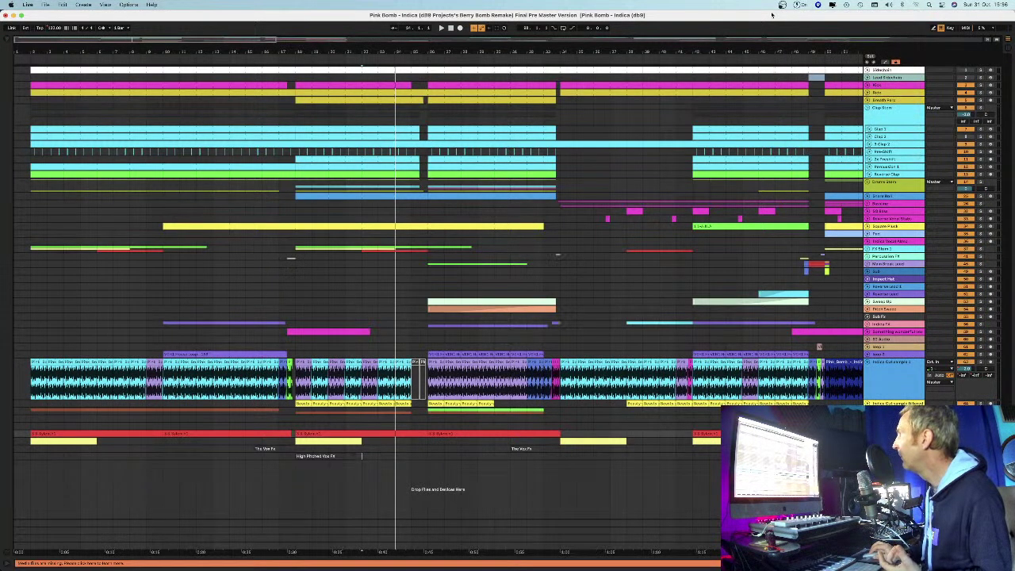
Step: Survey the whole arrangement, focusing on the long Pink Bomb - Indica clip in the breakdown and the cut sample clips in the intro
scroll(564, 51, "down", 5)
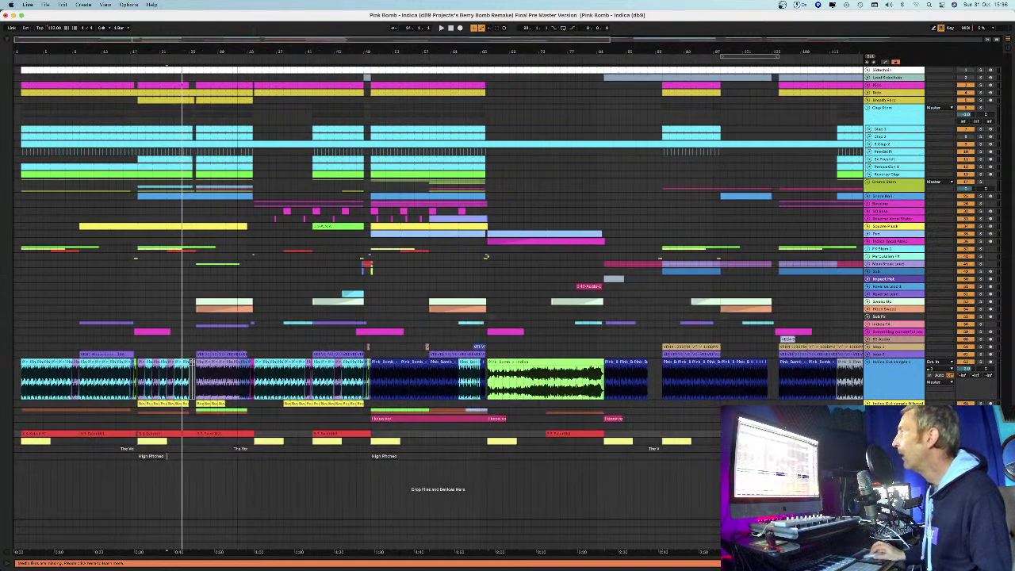
scroll(230, 74, "down", 2)
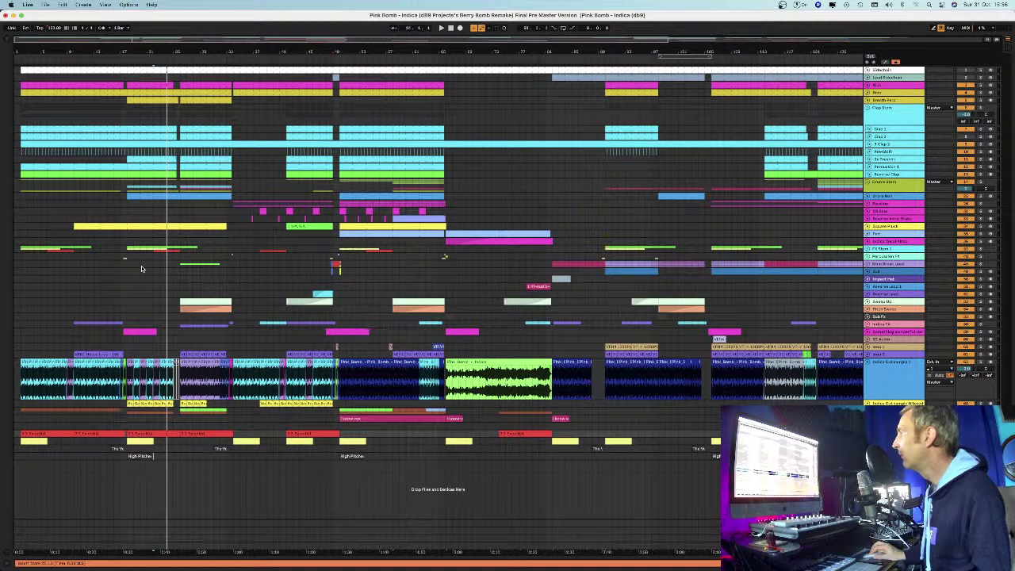
left_click(465, 362)
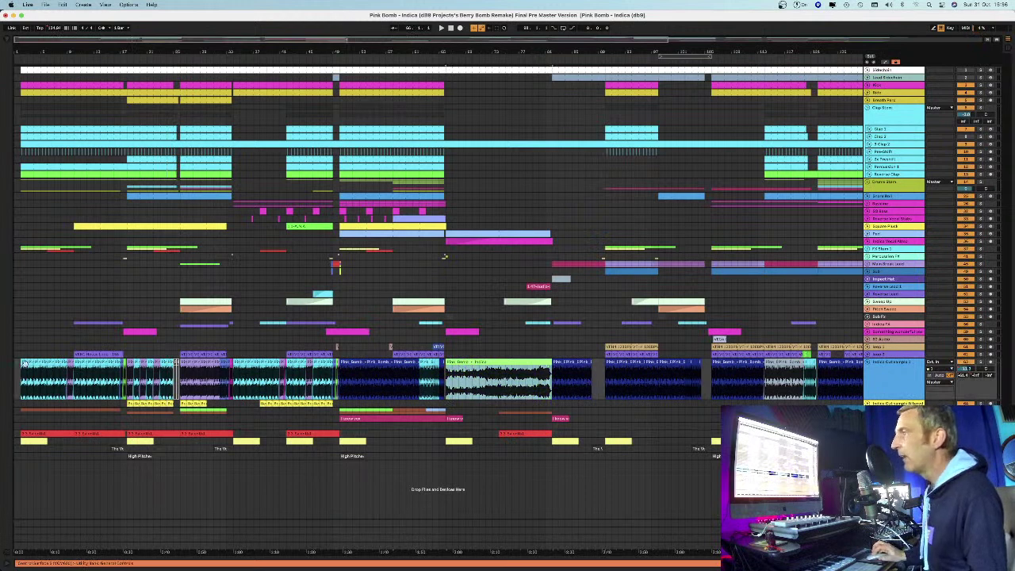
left_click(83, 363)
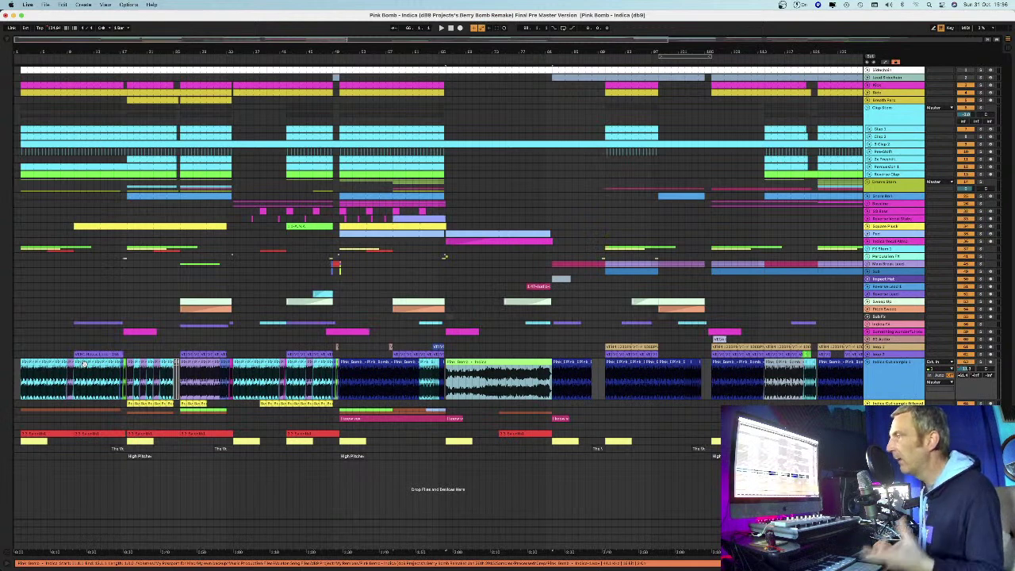
key("z")
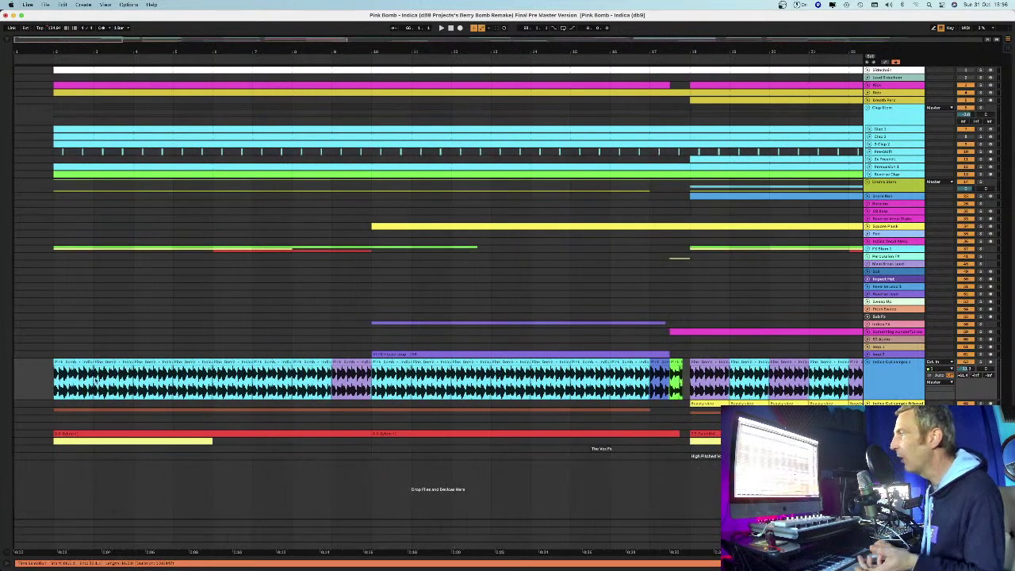
Step: Solo the first Indica cut sample track and play it from the intro and from the long Pink Bomb - Indica clip
left_click(363, 54)
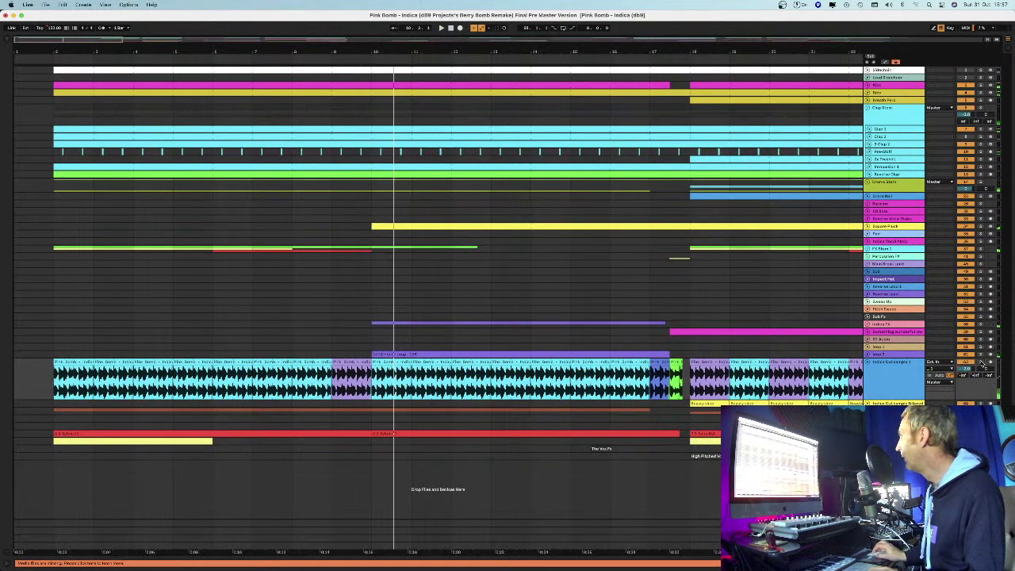
left_click(55, 58)
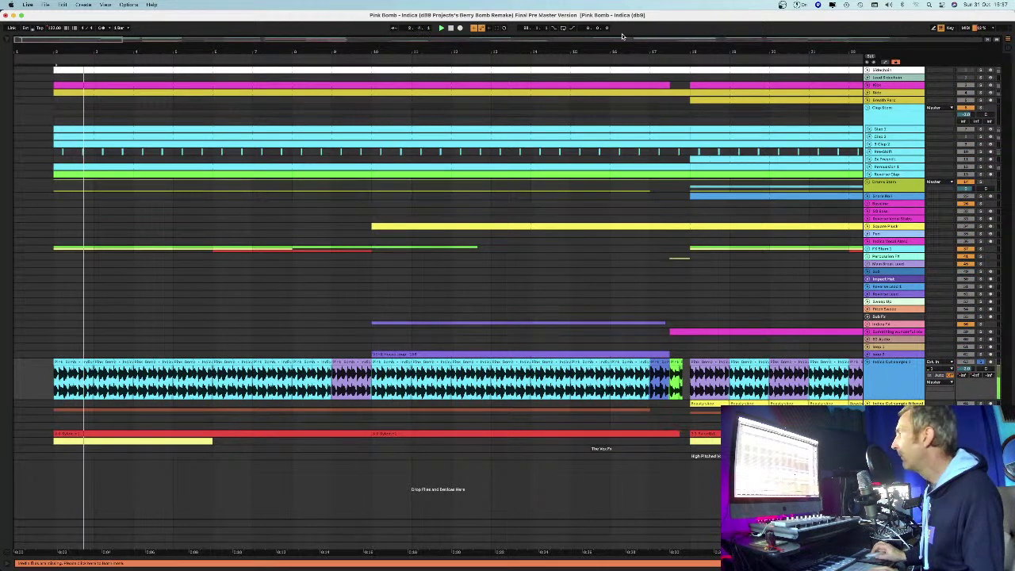
key("minus")
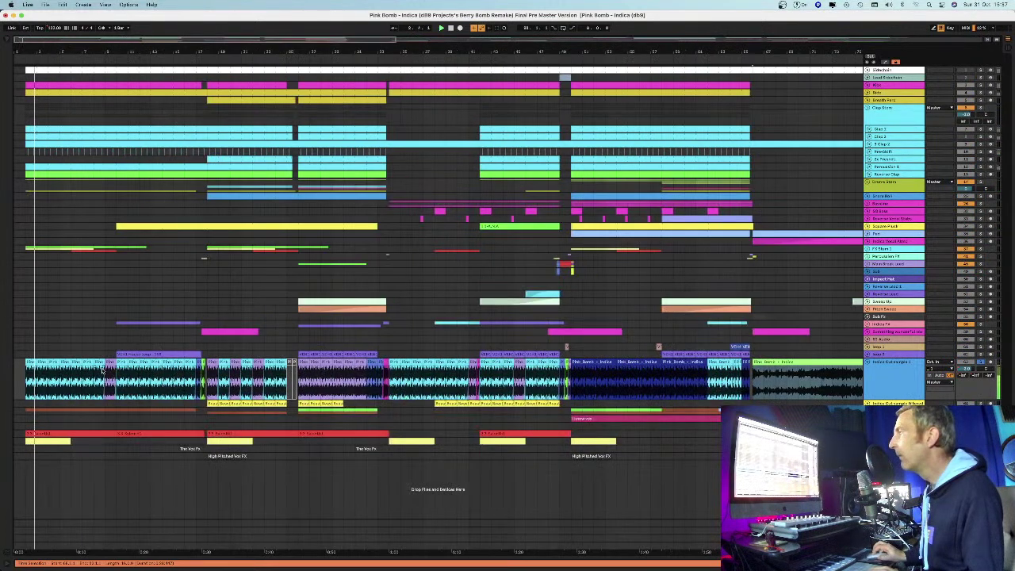
key("0")
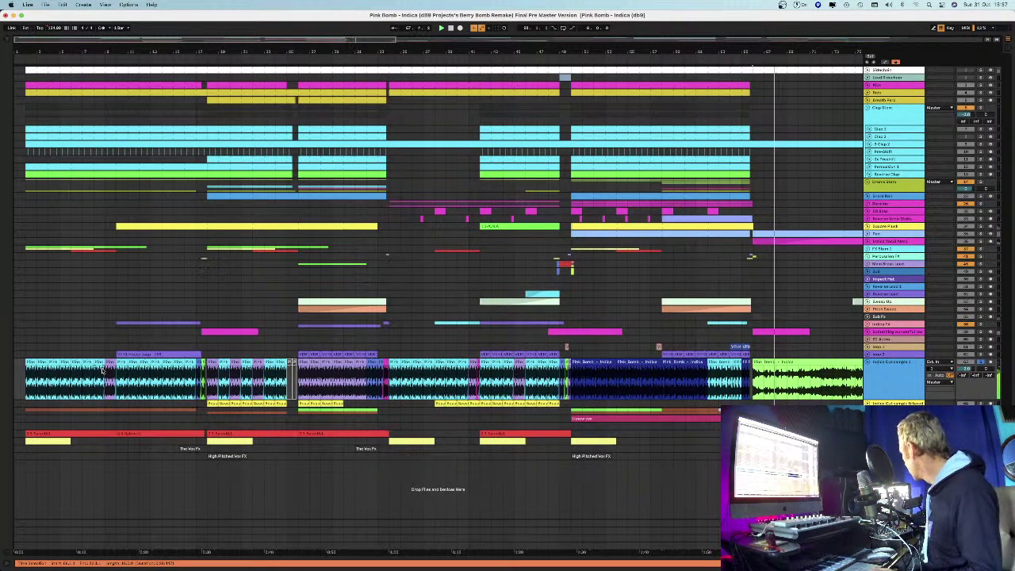
Step: Solo the kick, bass and the two tracks directly above the cut sample along with it, replaying around the end of the intro
left_click(197, 368)
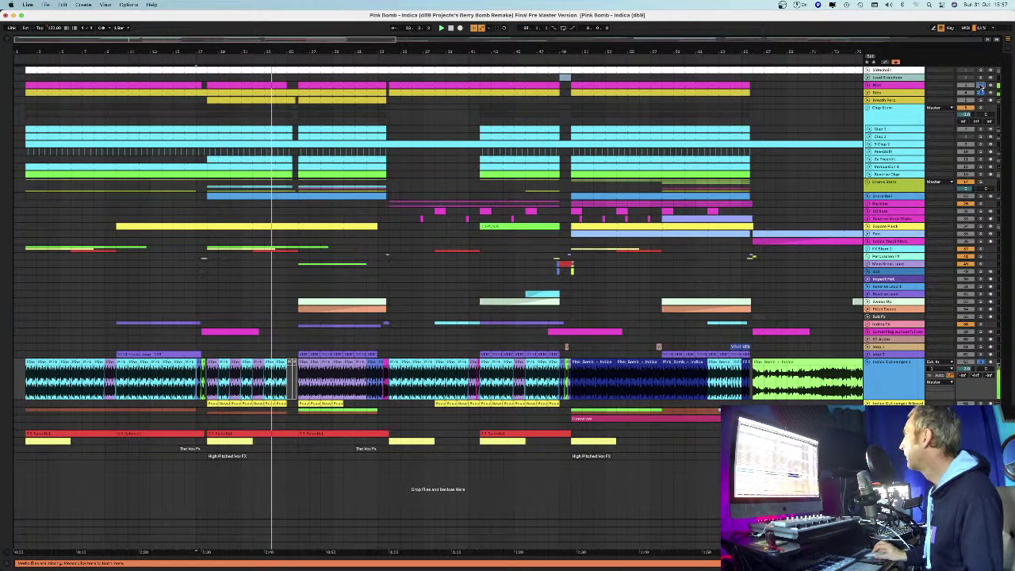
left_click(203, 56)
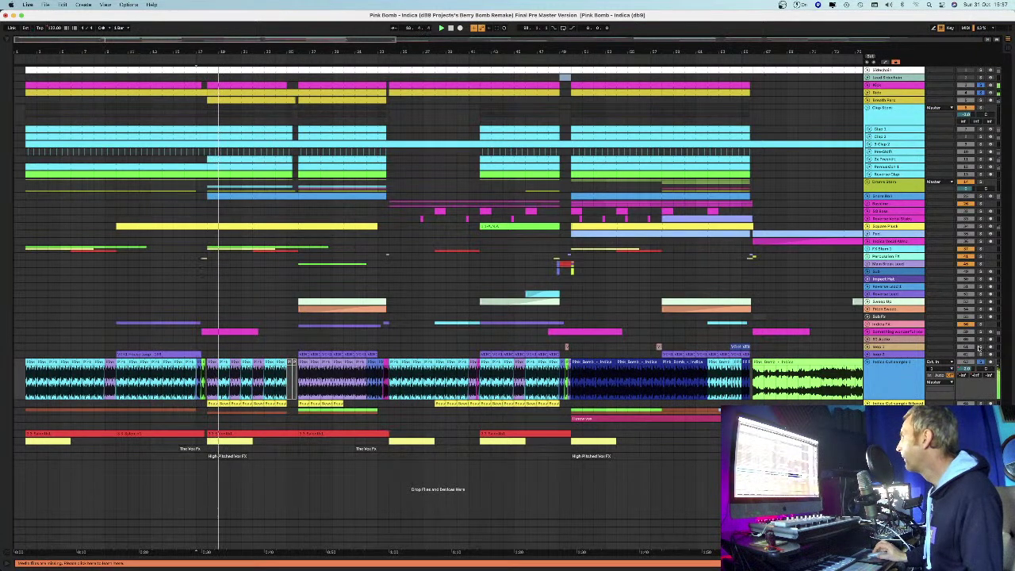
key("space")
key("space")
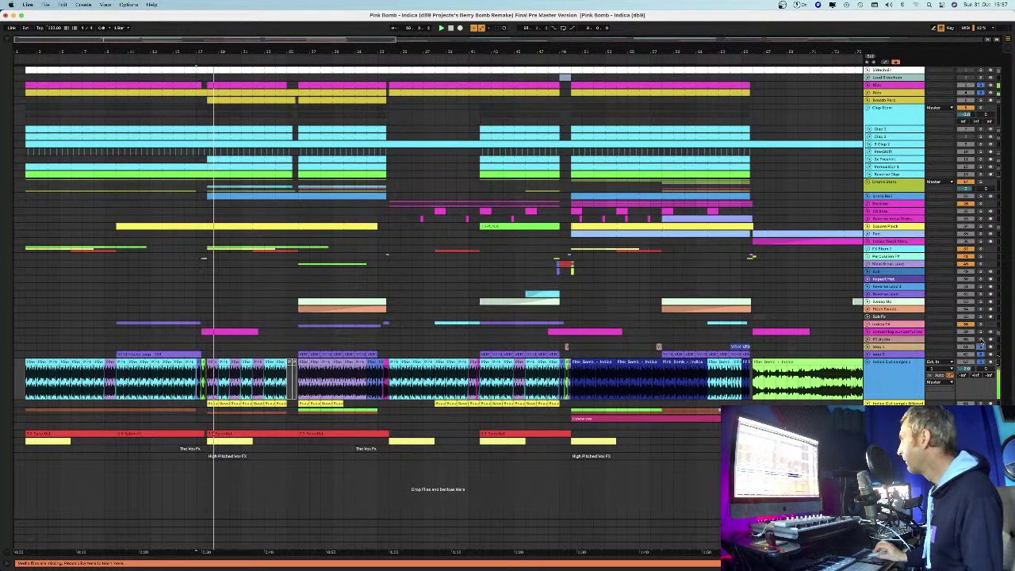
Step: Play the soloed tracks from the purple cut sample section, add Square Pluck to the solo and replay from the preceding section
left_click(299, 346)
key("space")
key("space")
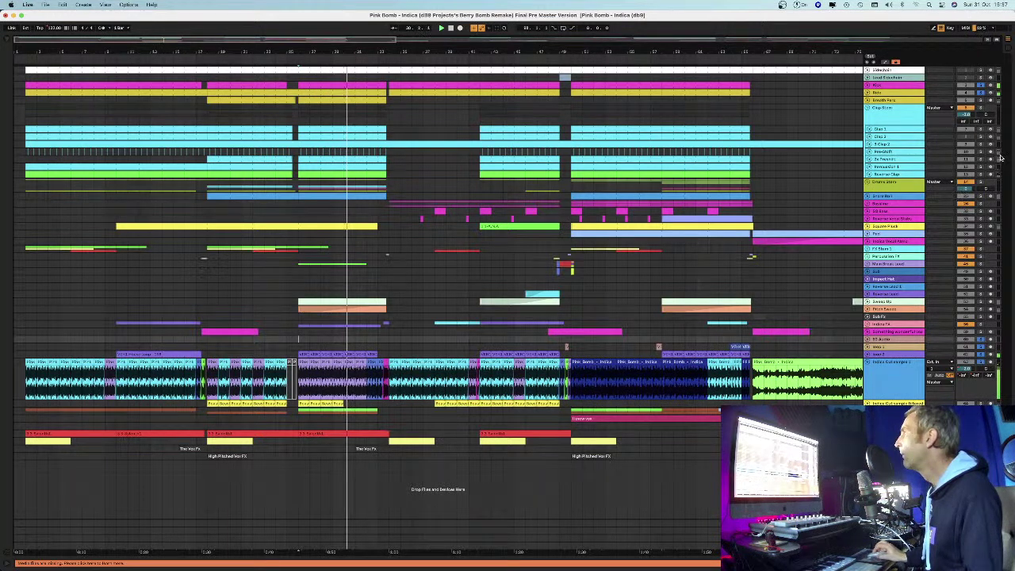
left_click(980, 226)
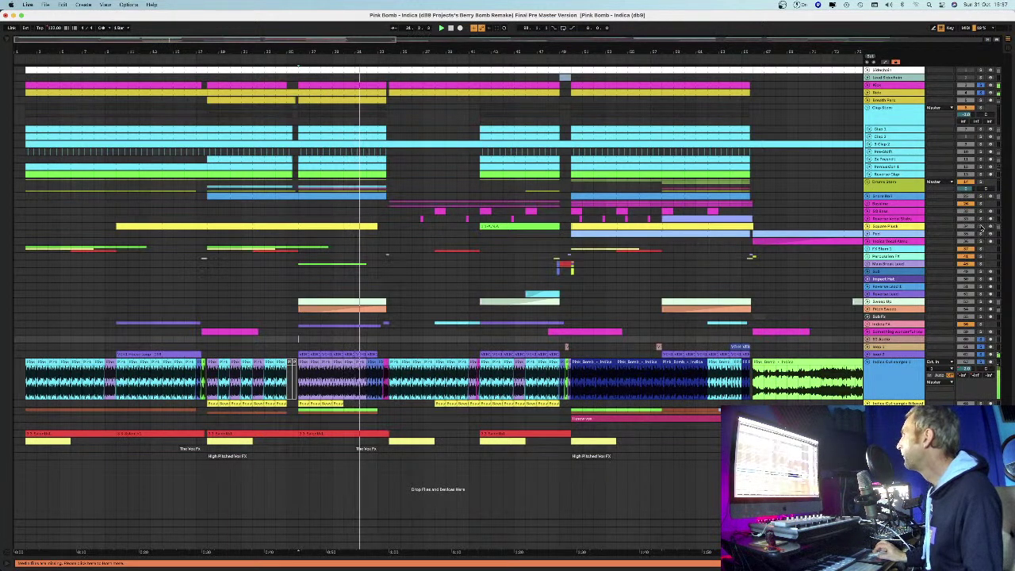
left_click(229, 60)
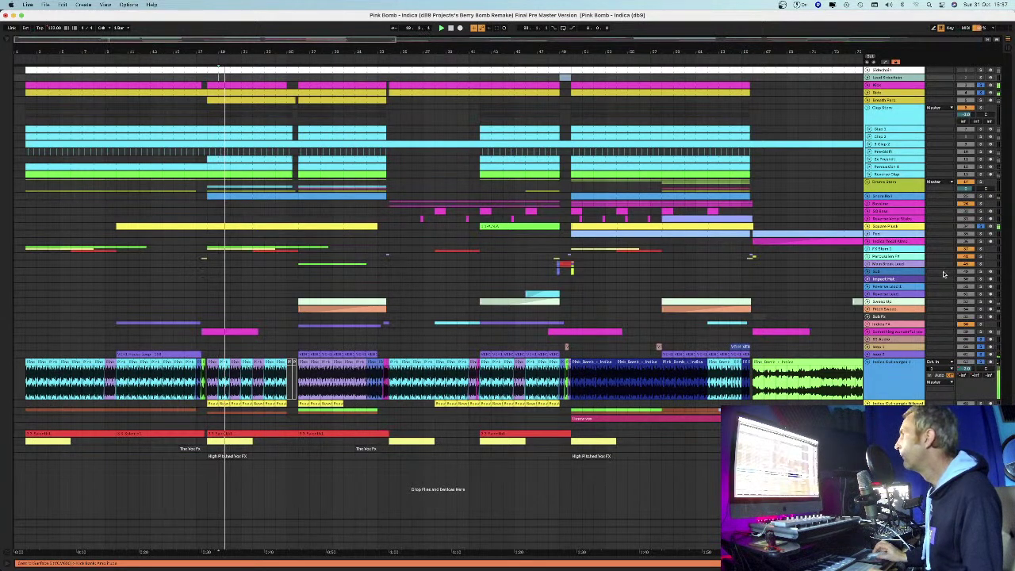
Step: Unfold the Square Pluck track to show its notes and clear the solos so the full mix plays
left_click(866, 227)
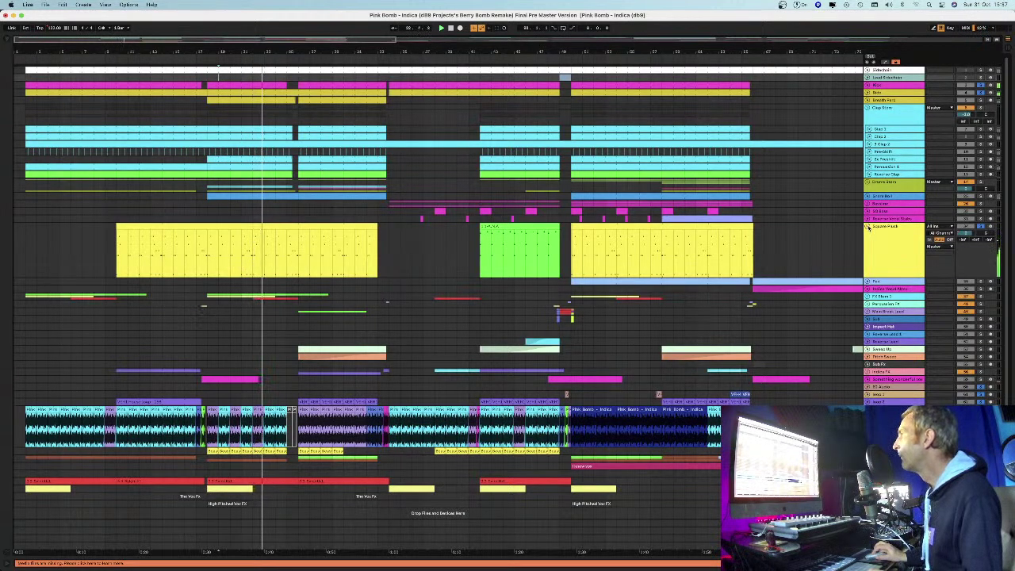
left_click(895, 227)
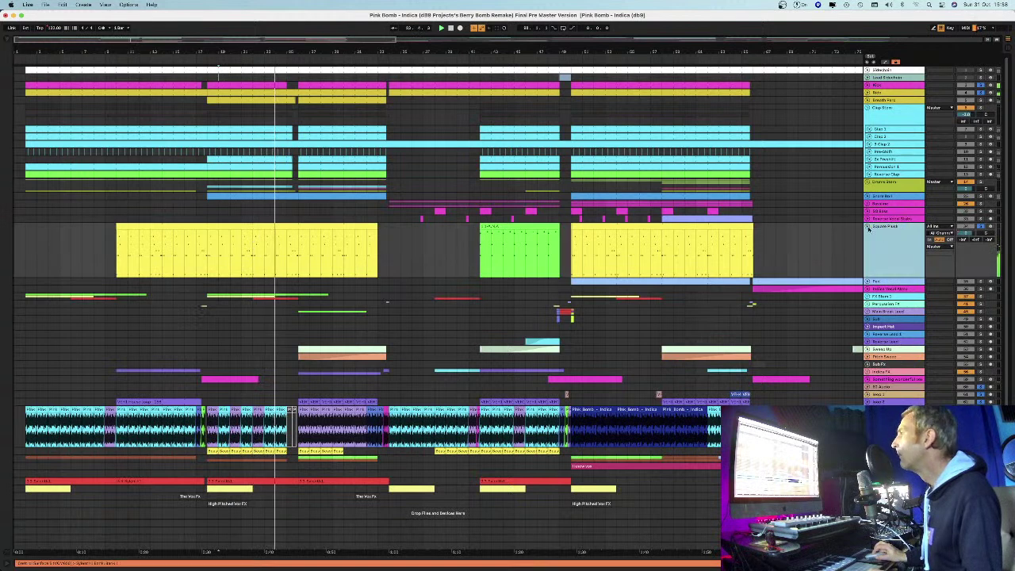
left_click(967, 229)
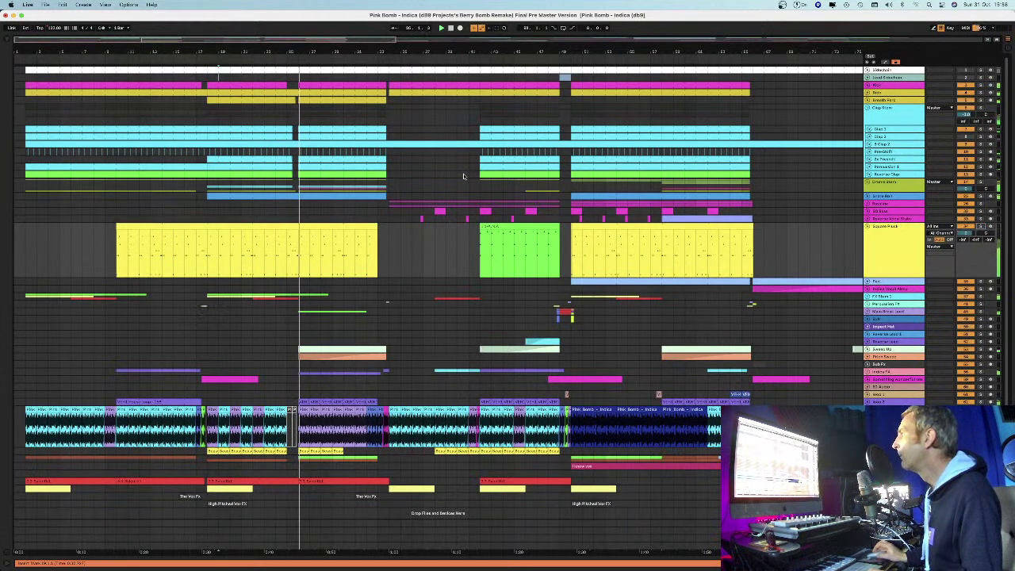
Step: Stop playback, unfold the red synth track below the cut samples, select its second section's clip and open its Sylenth1 plug-in from the device chain
scroll(373, 343, "down", 1)
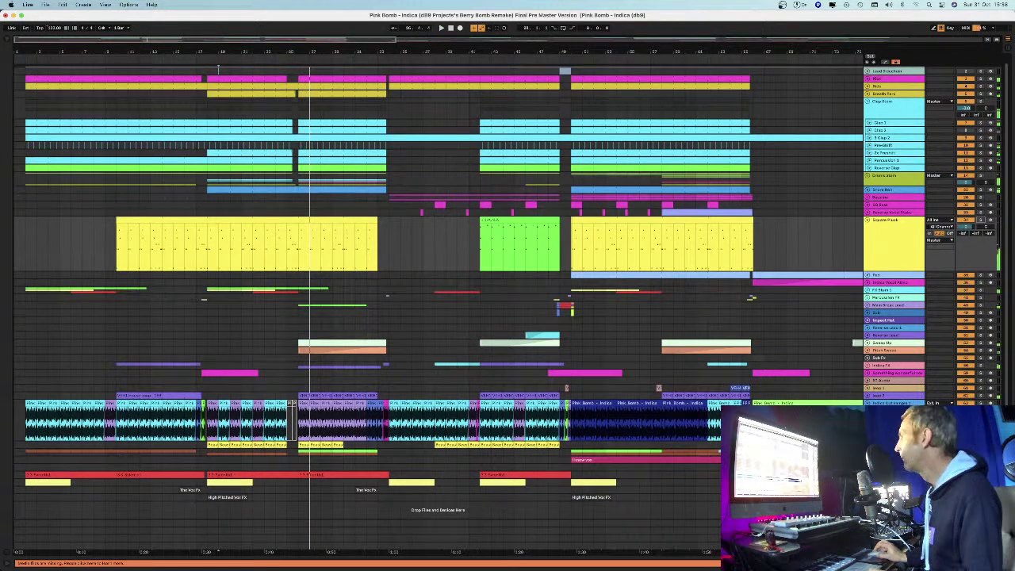
scroll(444, 301, "down", 2)
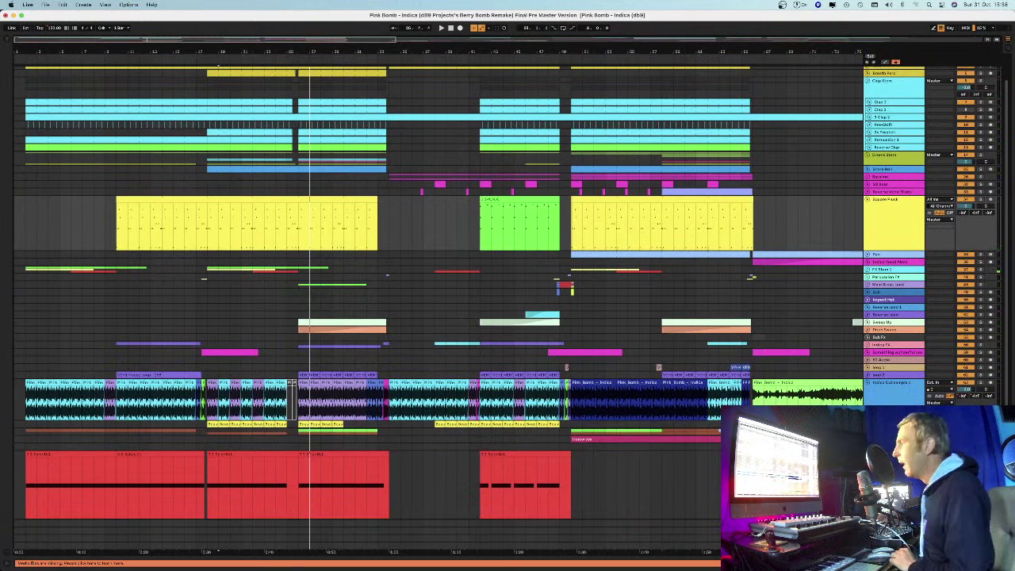
scroll(590, 434, "down", 2)
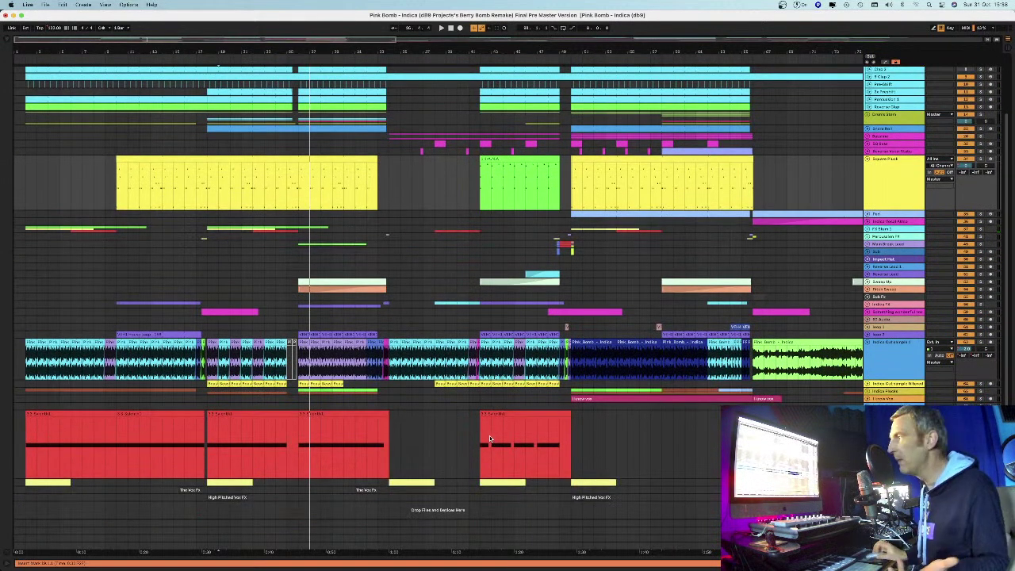
left_click(233, 414)
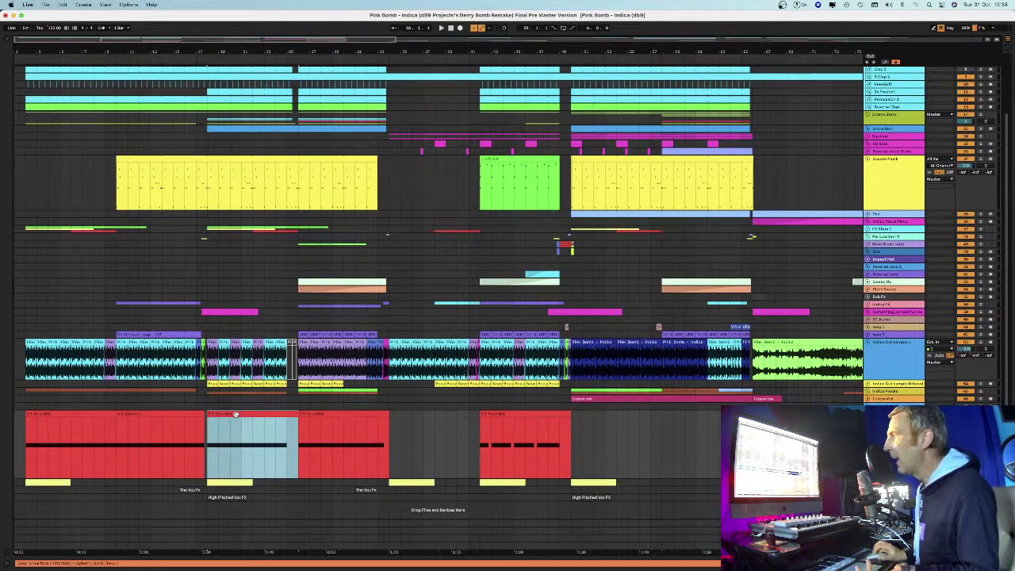
key("alt+super+l")
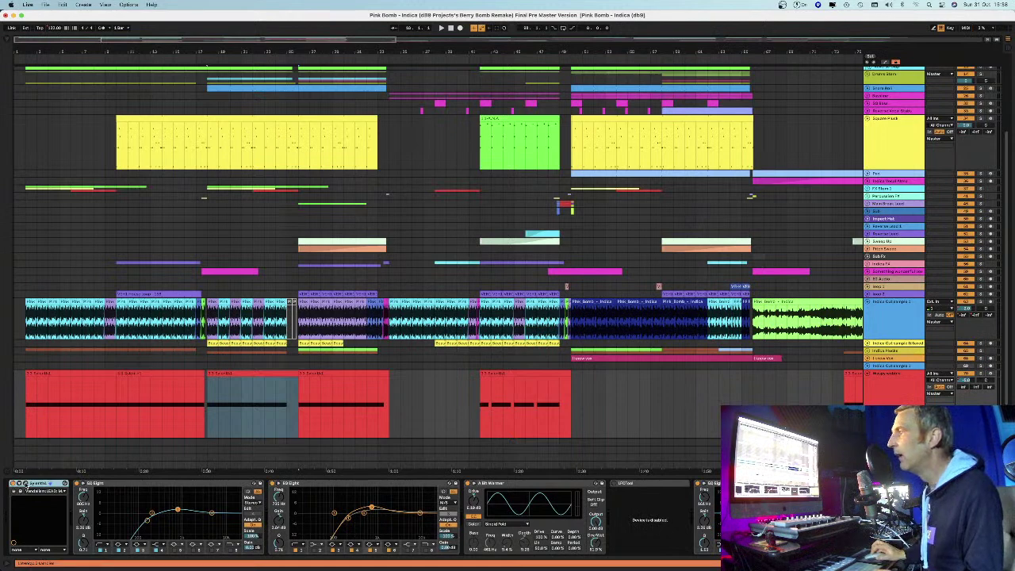
left_click(26, 485)
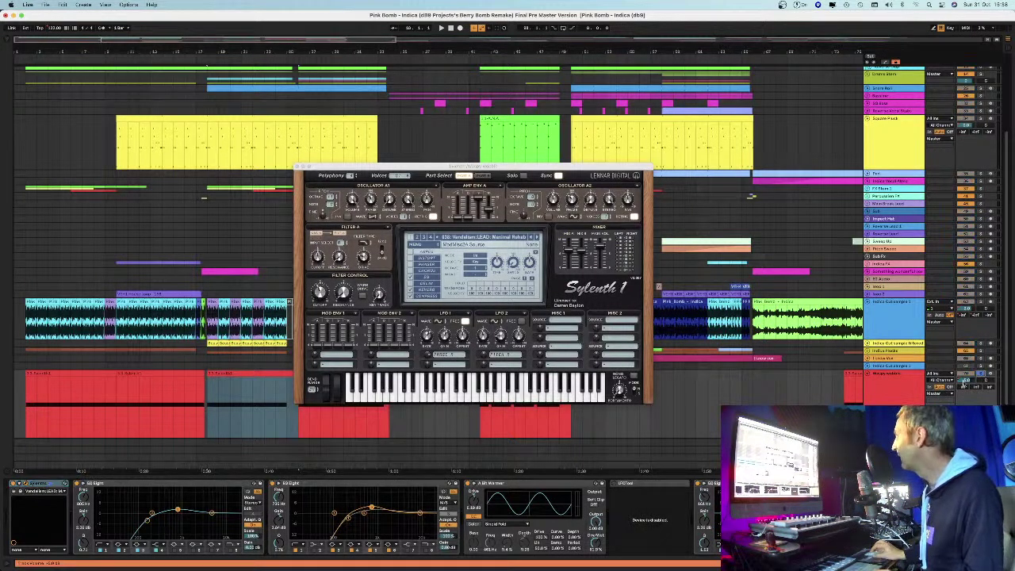
Step: Play the red synth track in solo with Sylenth1 open, stop playback, clear the solo and close the plug-in window
key("space")
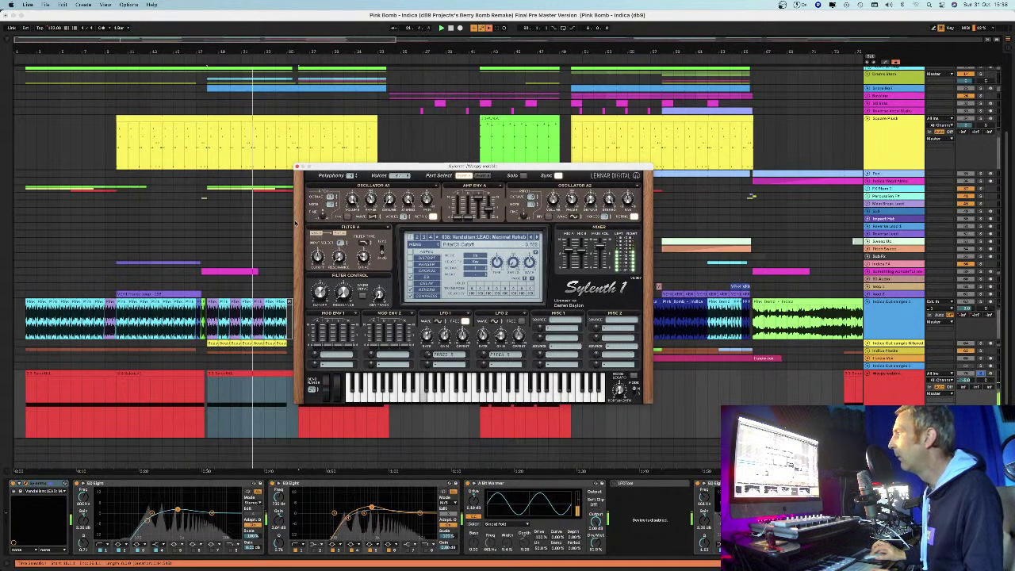
key("space")
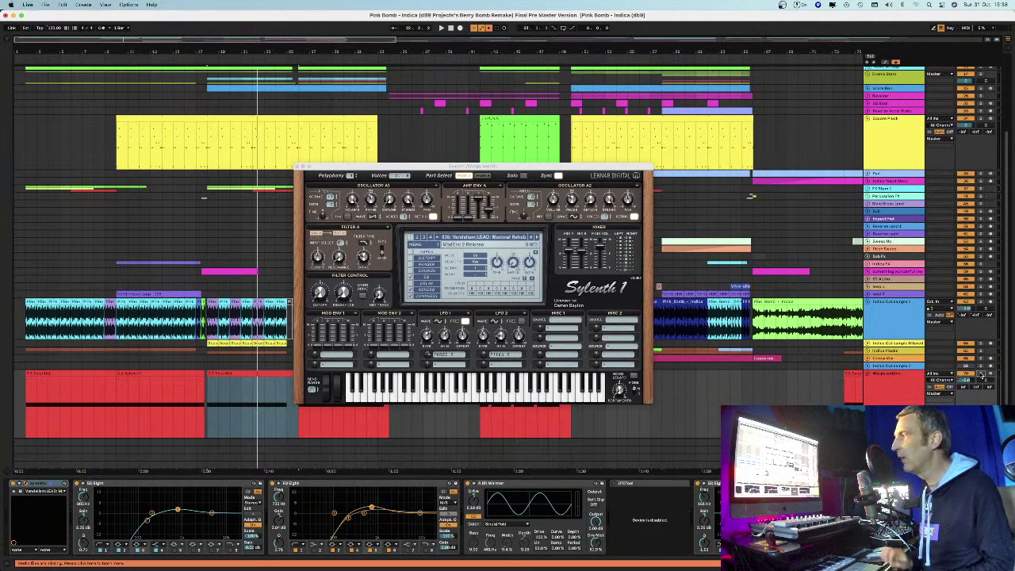
left_click(892, 373)
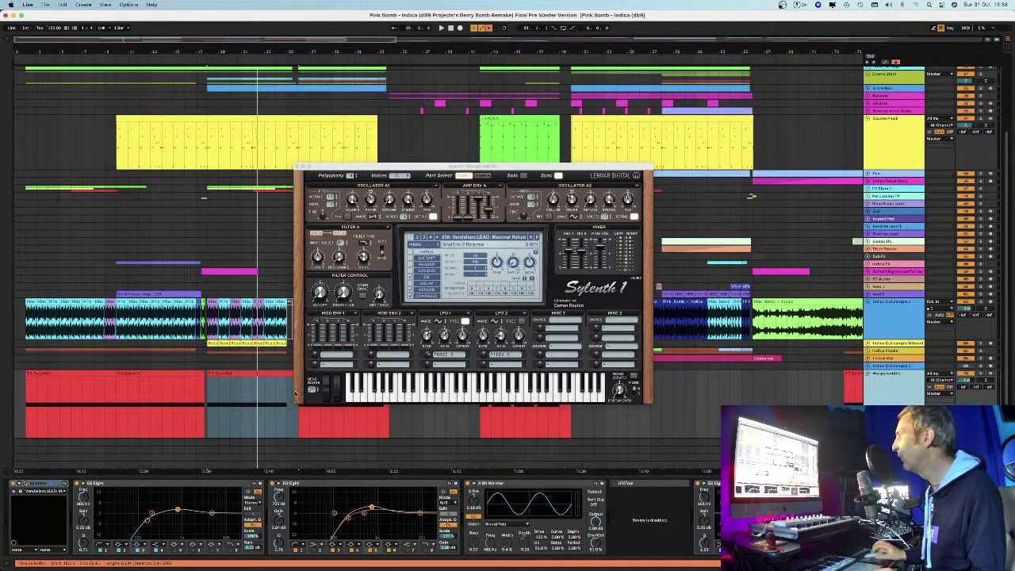
left_click(26, 484)
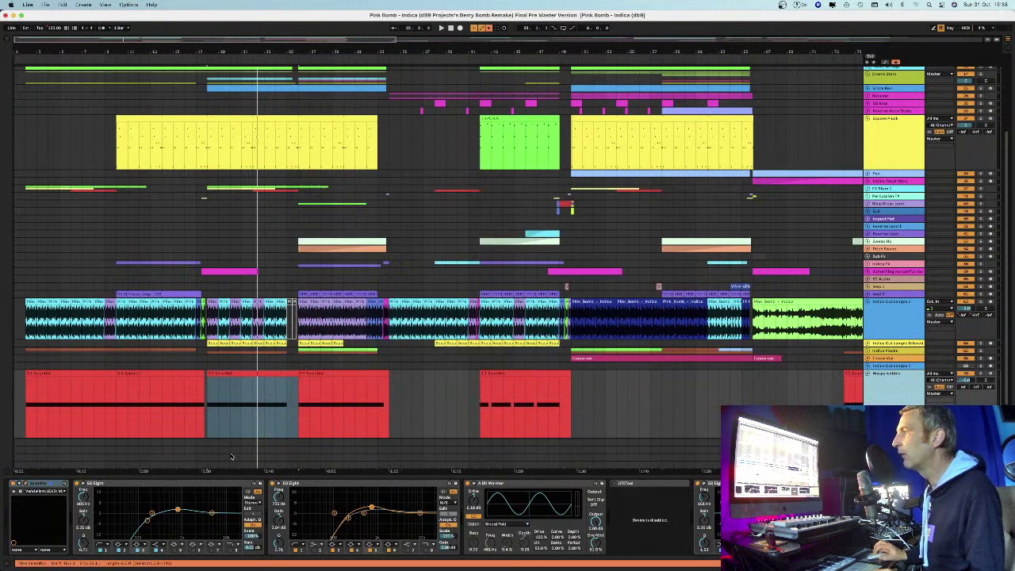
Step: Reopen Sylenth1, solo the red synth track, play its second section's clip and the clip before it, stop playback and close the plug-in
left_click(26, 485)
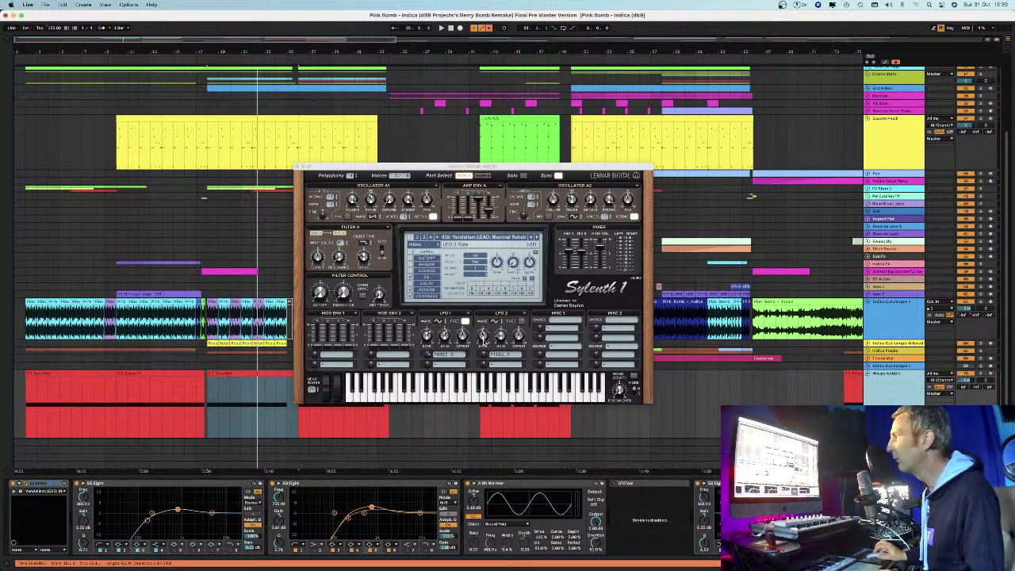
left_click(980, 375)
key("space")
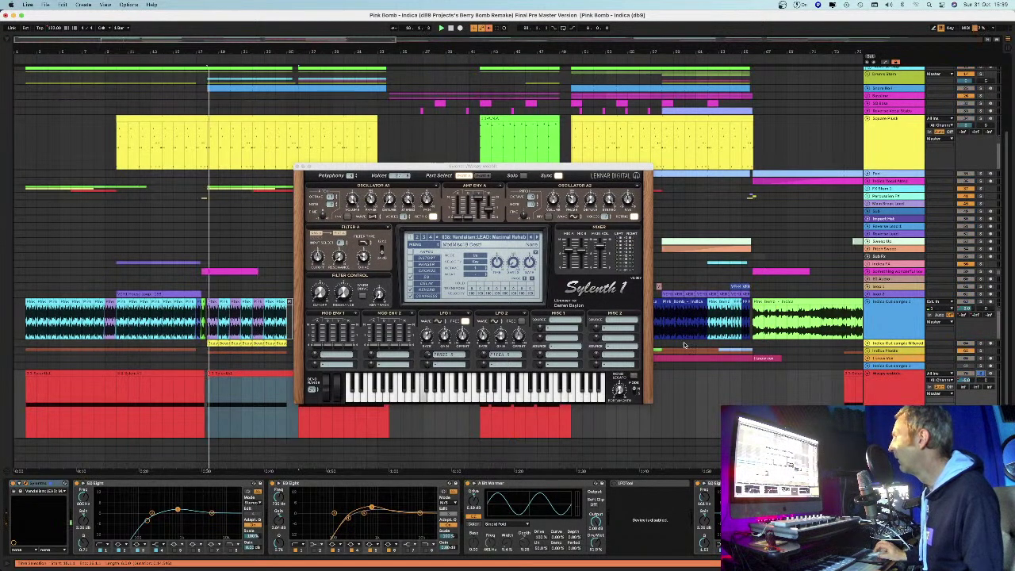
left_click(220, 386)
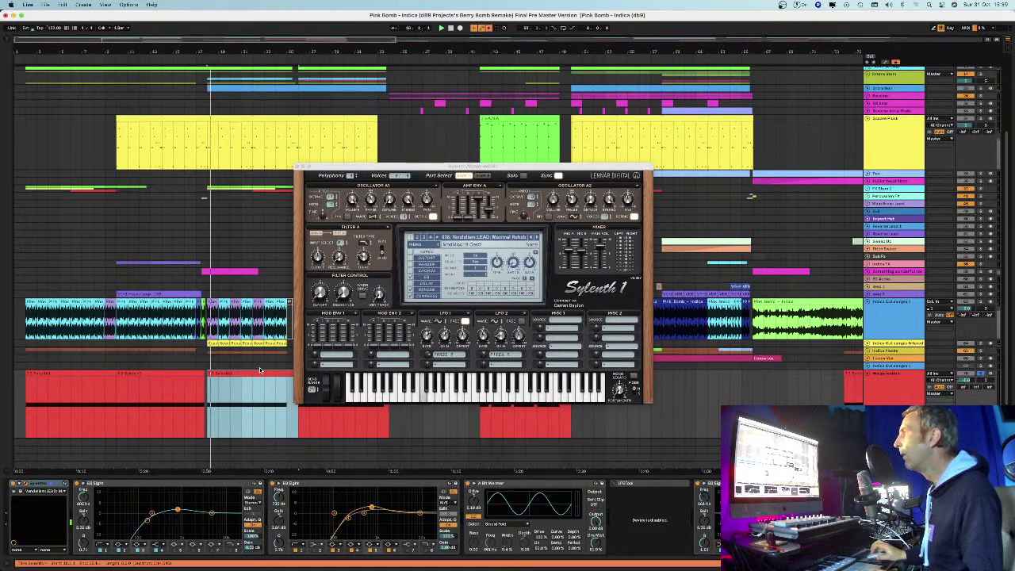
left_click(156, 373)
key("super+l")
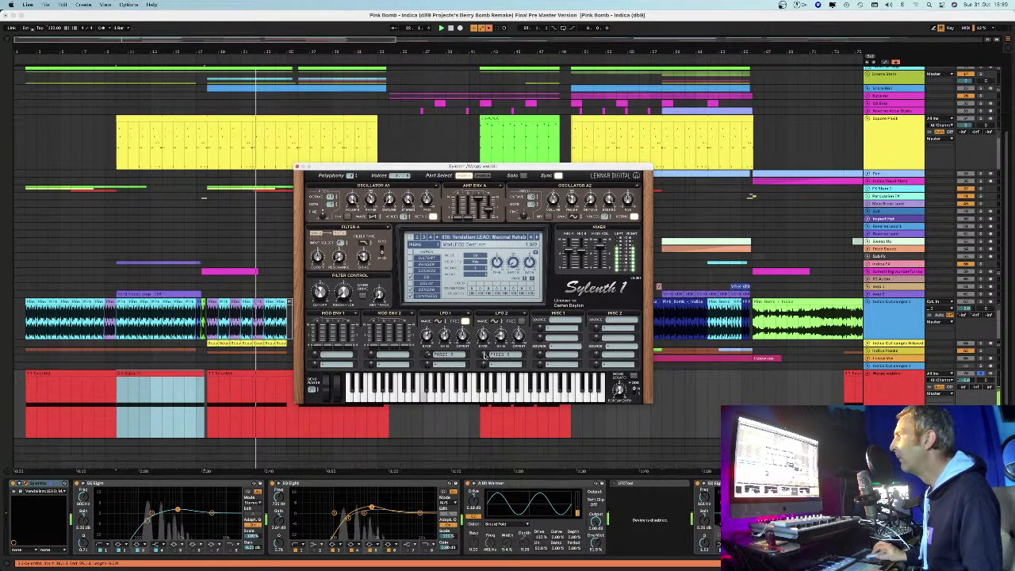
left_click(298, 166)
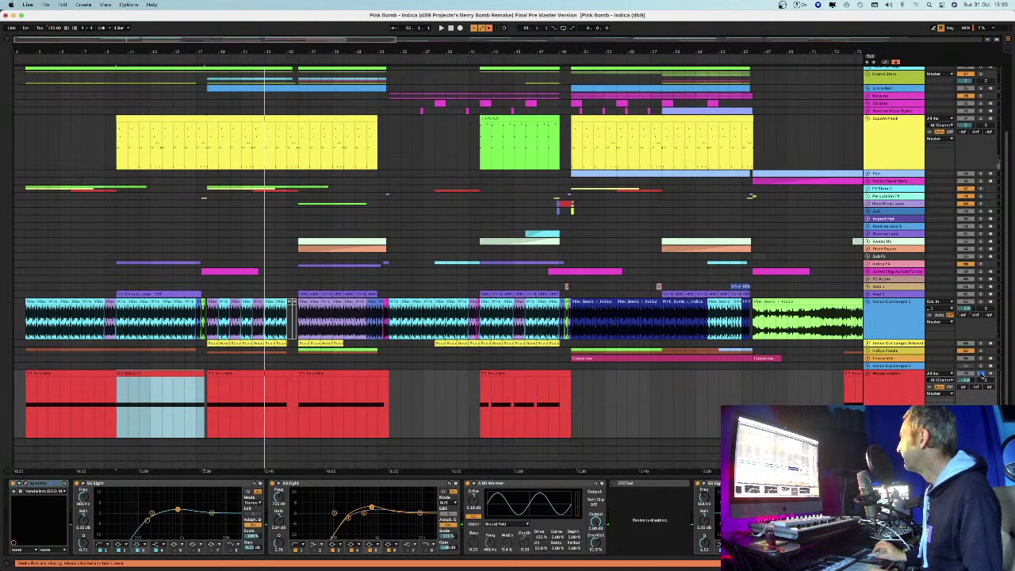
Step: Open the first yellow Square Pluck clip in the note editor and look over its repeating note pattern
scroll(578, 313, "up", 5)
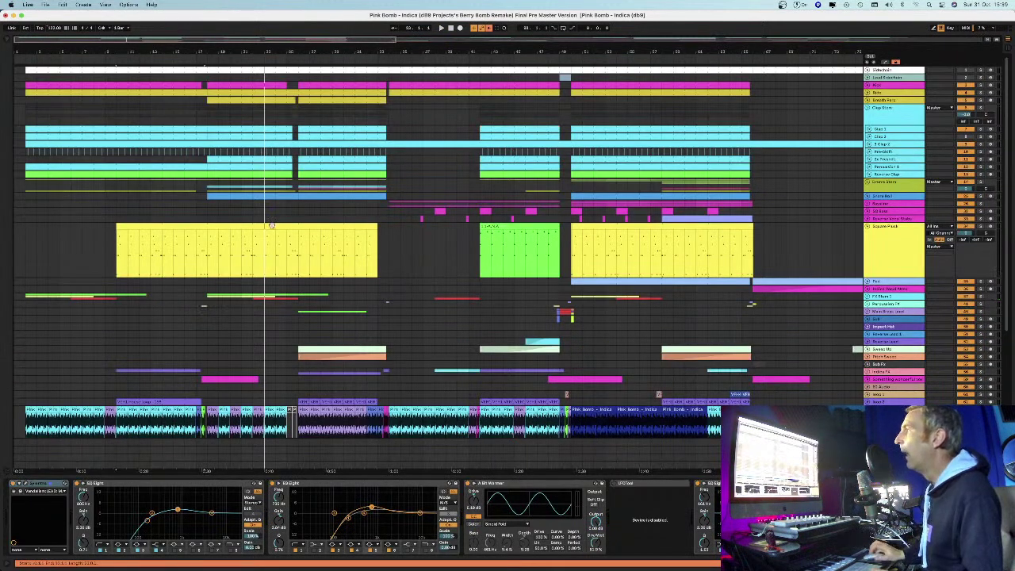
left_click(310, 227)
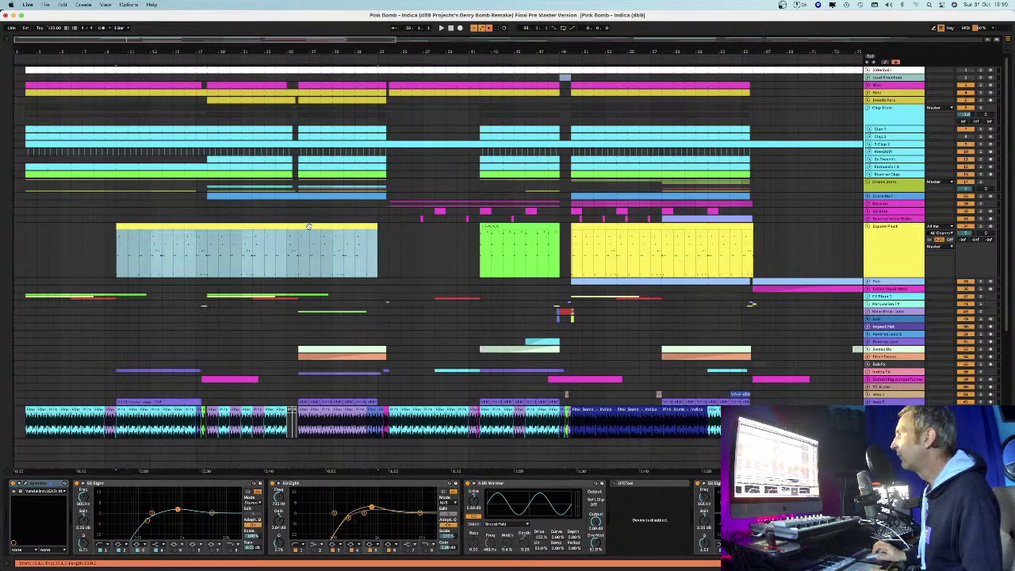
left_click_drag(107, 53, 108, 103)
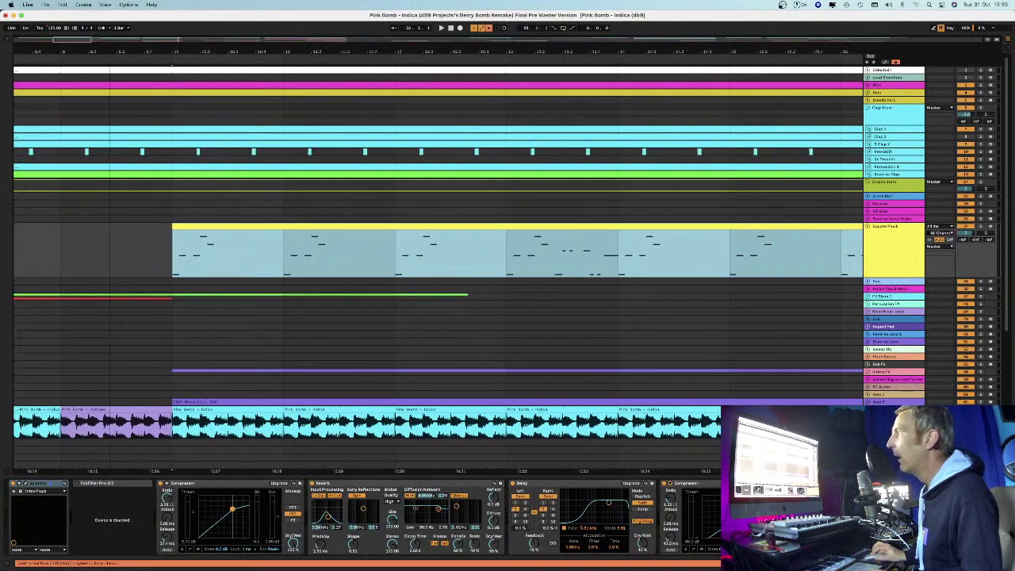
double_click(206, 228)
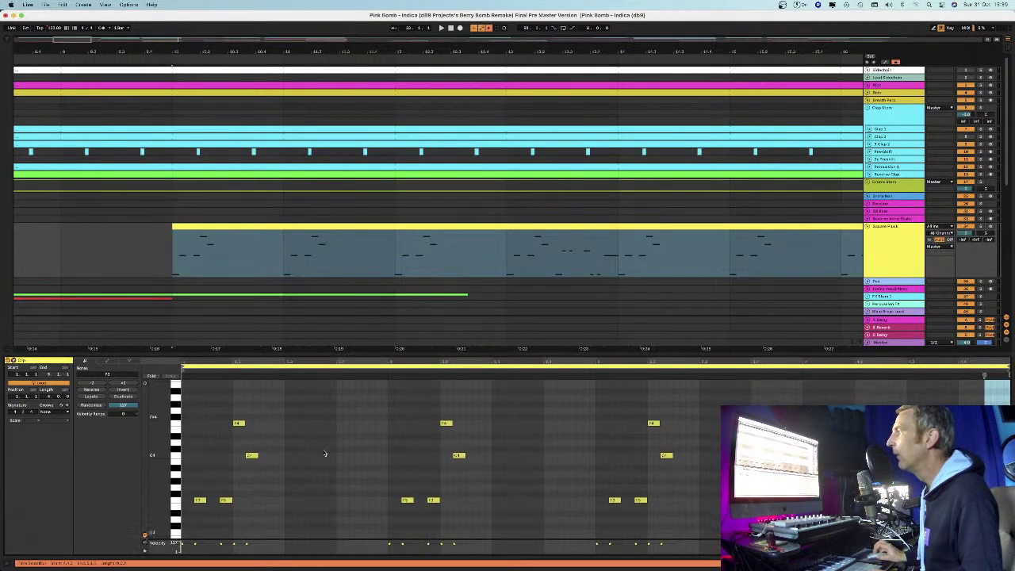
scroll(309, 460, "up", 3)
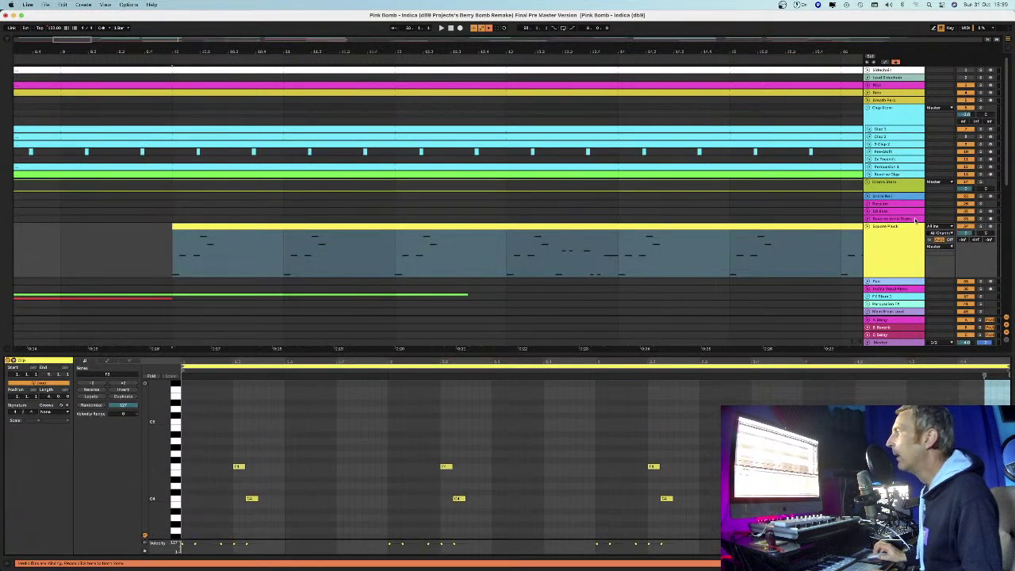
Step: Fold the Square Pluck track and bring the lower sample and synth tracks into view across the whole arrangement
left_click(866, 227)
left_click(867, 227)
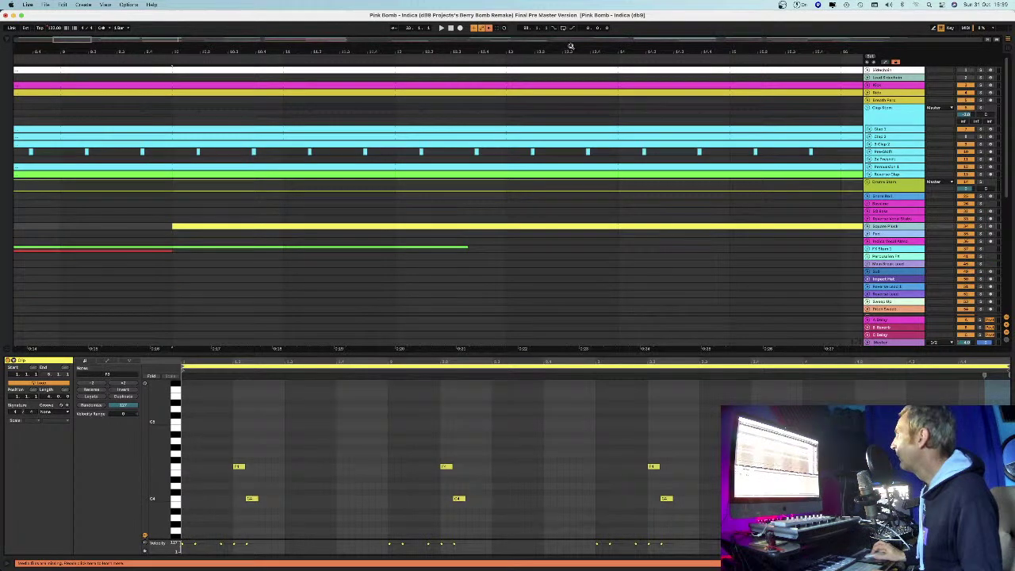
key("z")
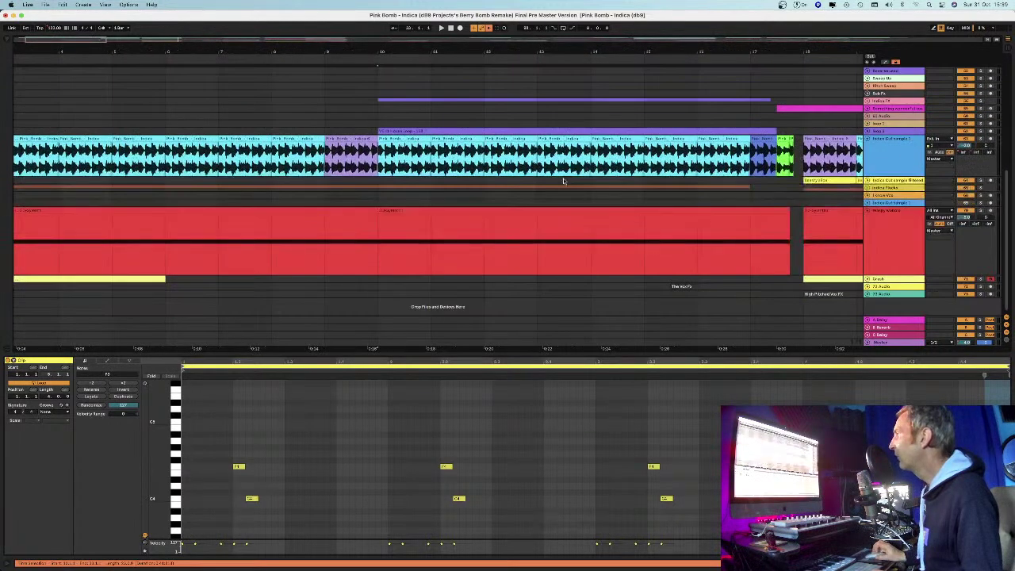
left_click_drag(537, 48, 588, 260)
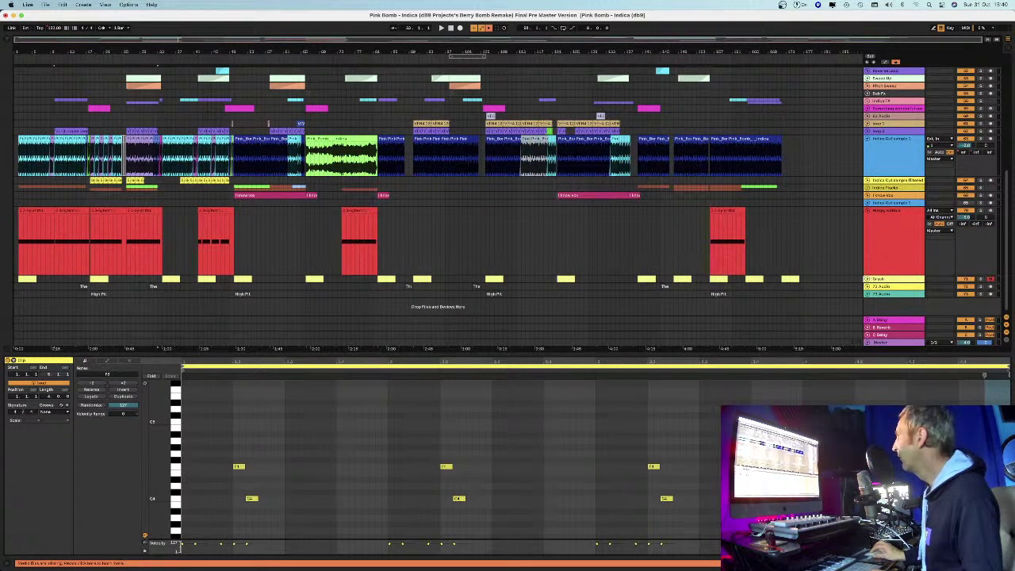
Step: Unfold the two audio tracks below the Crash track and examine their vocal FX clips up close
left_click(866, 287)
scroll(868, 313, "down", 2)
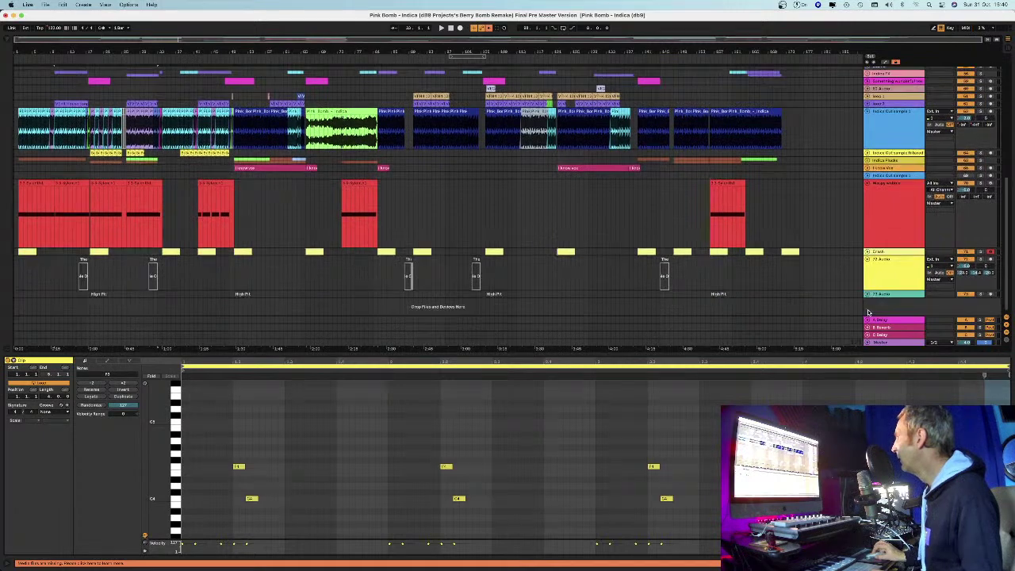
left_click(866, 295)
left_click_drag(500, 52, 500, 91)
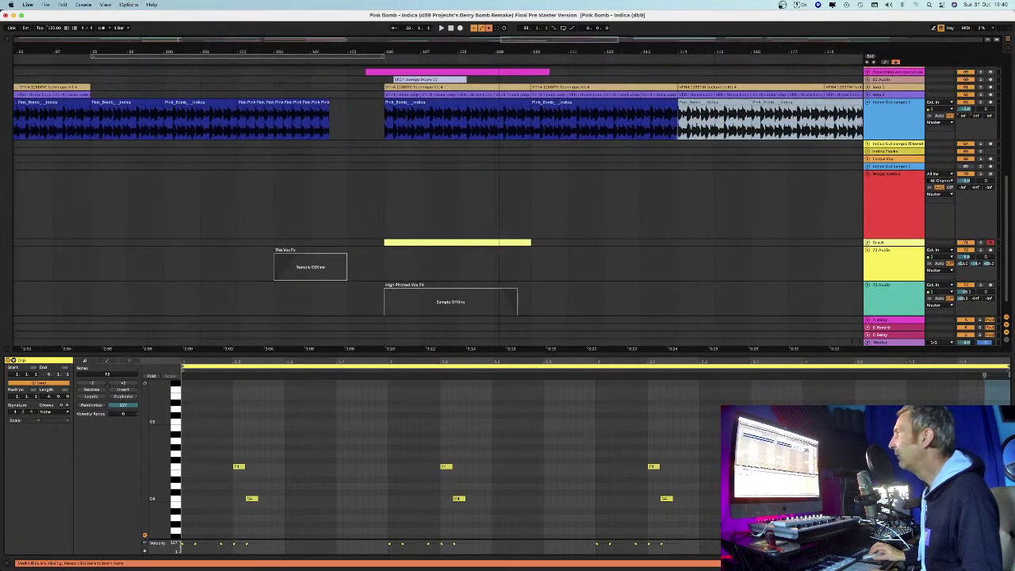
key("minus")
key("minus")
key("minus")
key("minus")
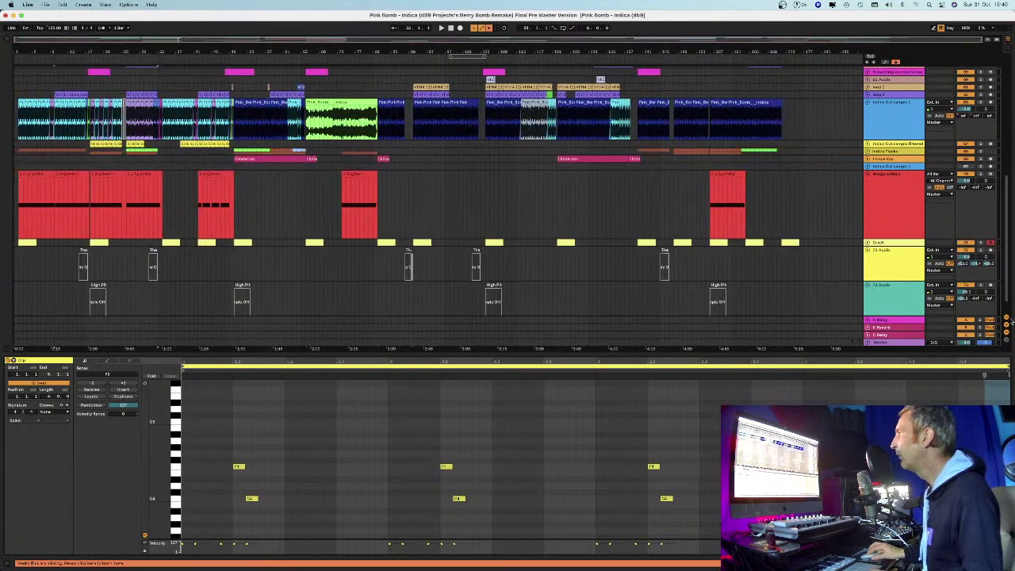
Step: Fold the two vocal FX audio tracks and hide the clip editor to enlarge the arrangement
left_click(870, 289)
left_click(870, 289)
left_click(866, 250)
left_click(867, 257)
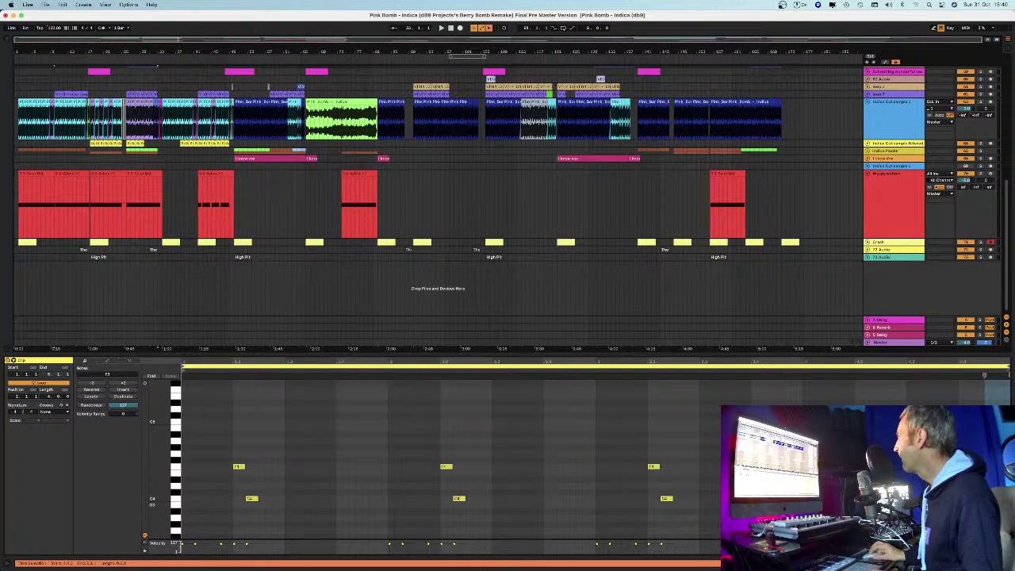
key("super+alt+l")
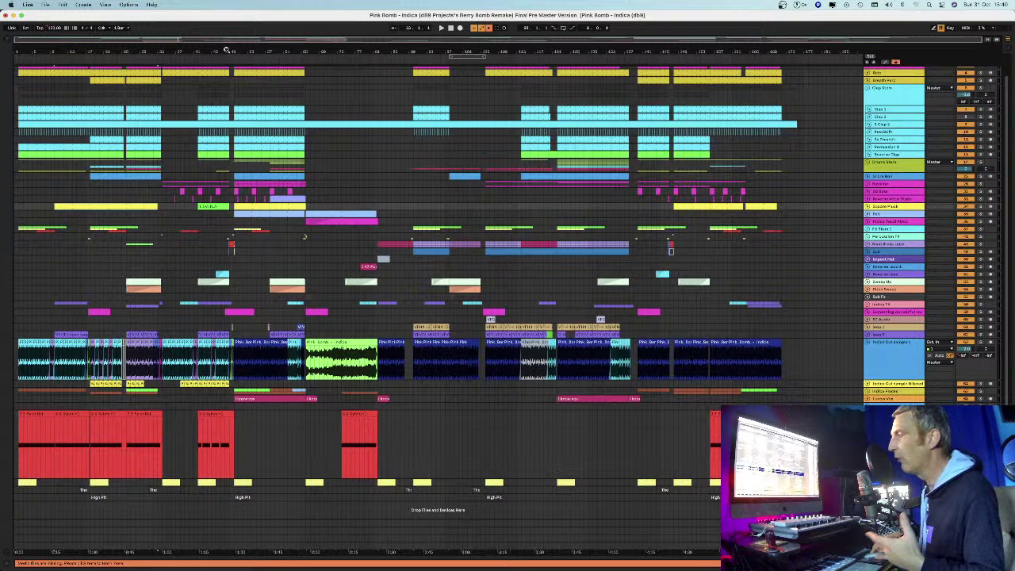
Step: Solo the clap group and the snare roll track and play them from the second half of the first main section
key("plus")
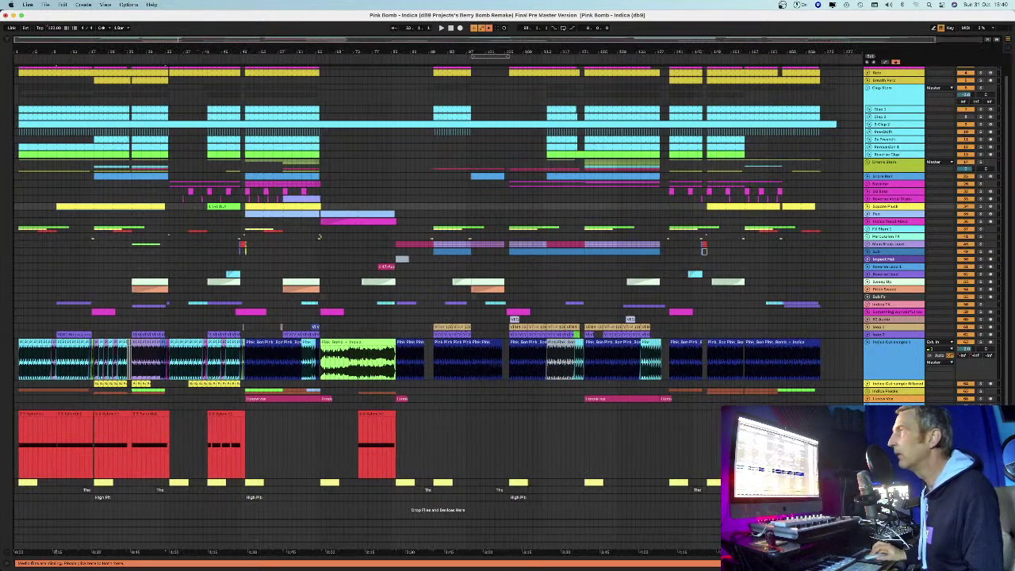
key("plus")
scroll(343, 208, "up", 2)
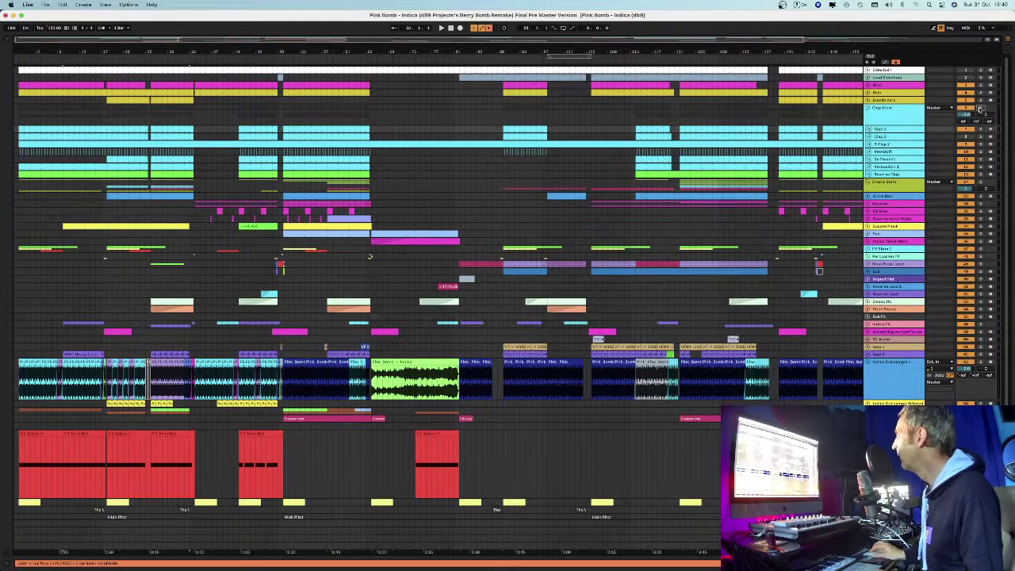
left_click(151, 158)
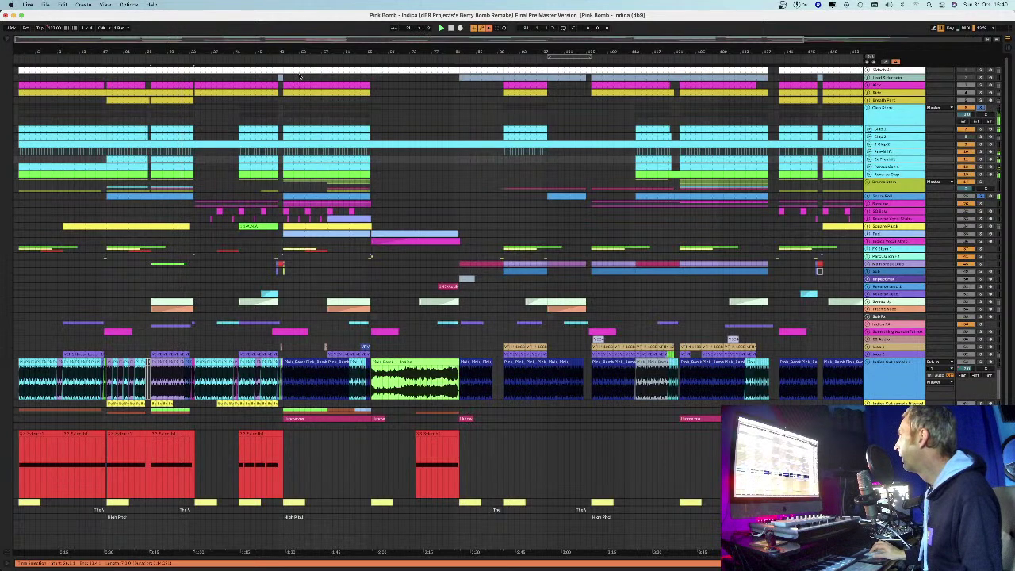
Step: Clear the solos and play the full mix across the transition where the drums drop out and the bassline enters
left_click_drag(150, 55, 312, 87)
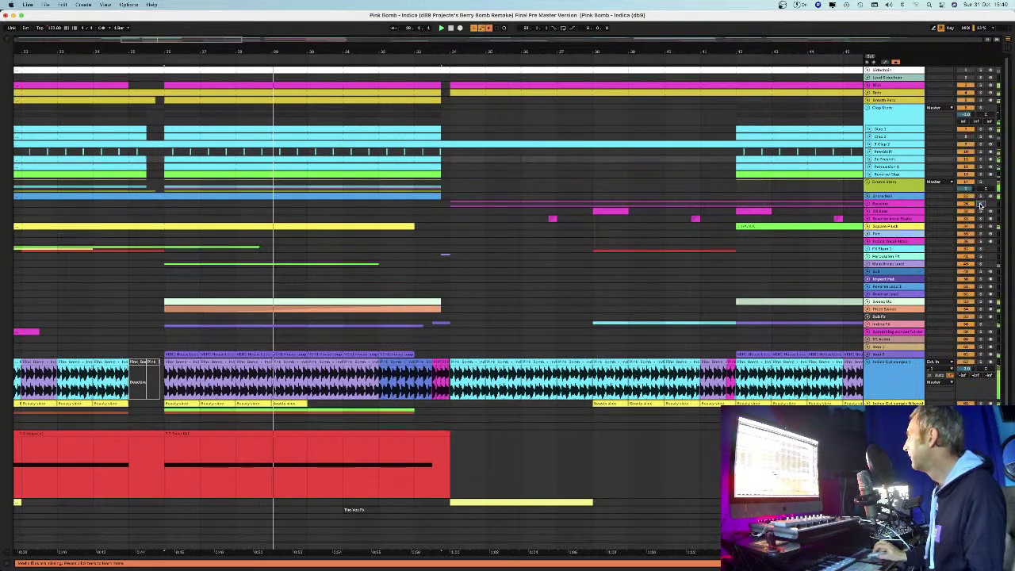
mouse_move(452, 68)
left_mouse_down()
mouse_move(452, 51)
mouse_move(461, 55)
left_mouse_up()
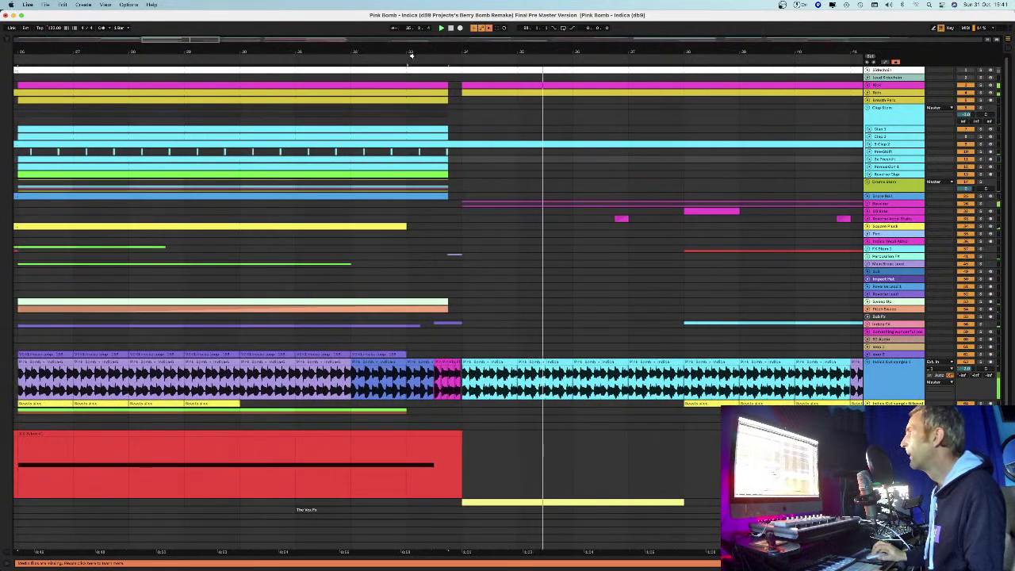
left_click(418, 56)
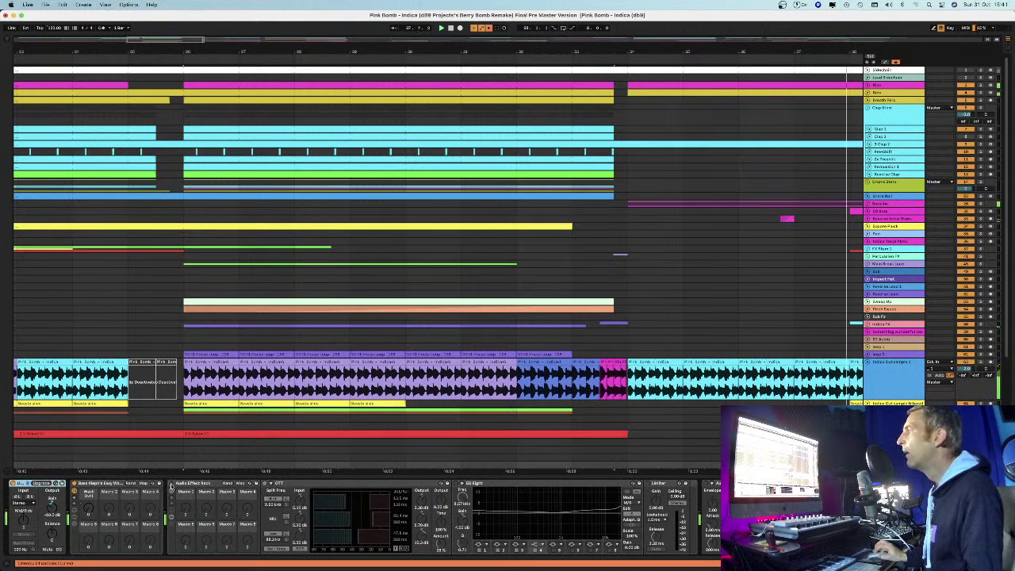
Step: Look through the device chain from the Bass Kleph rack to the stereo enhancer and EQ Eight while the mix plays
key("space")
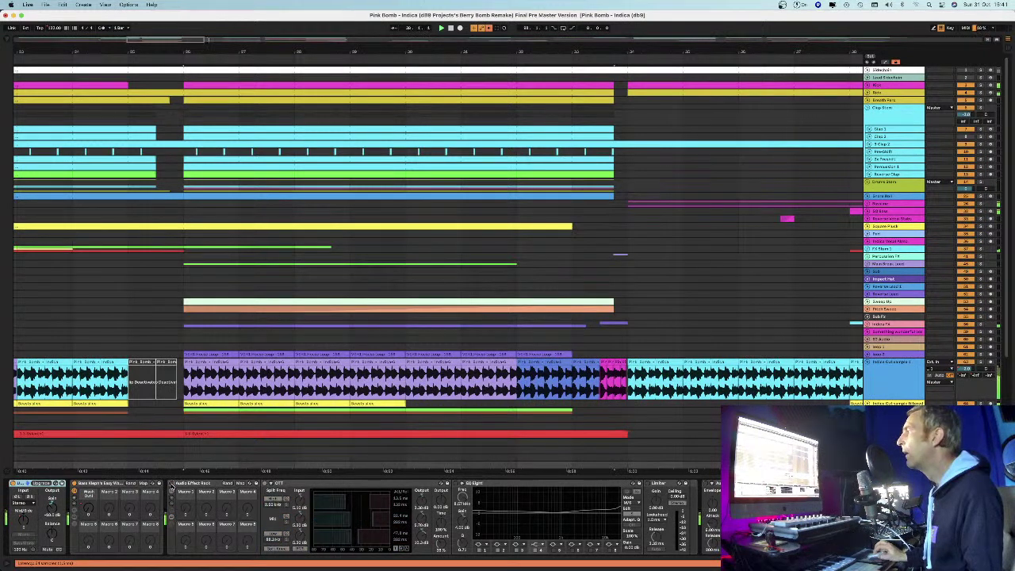
scroll(624, 500, "right", 10)
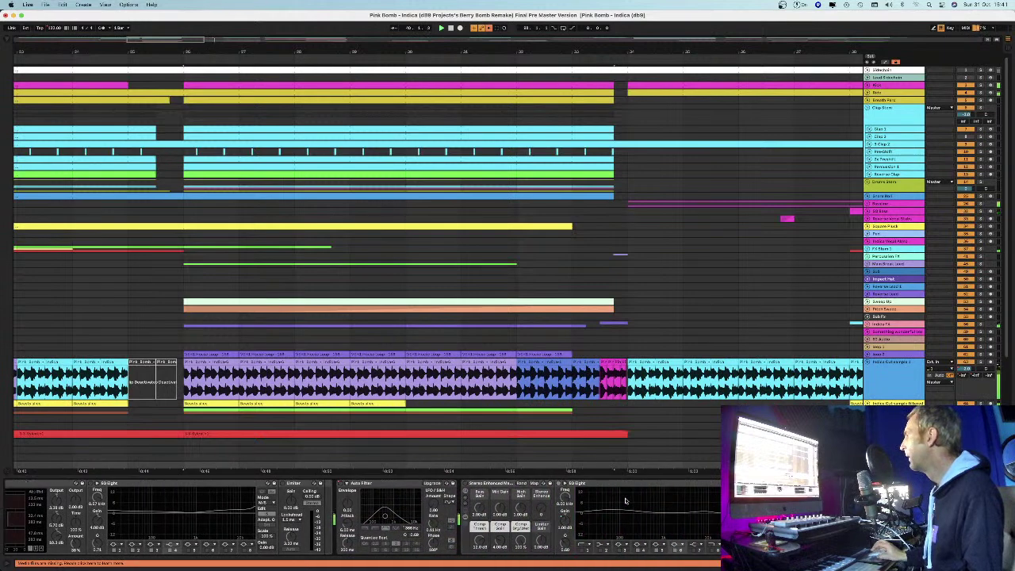
key("space")
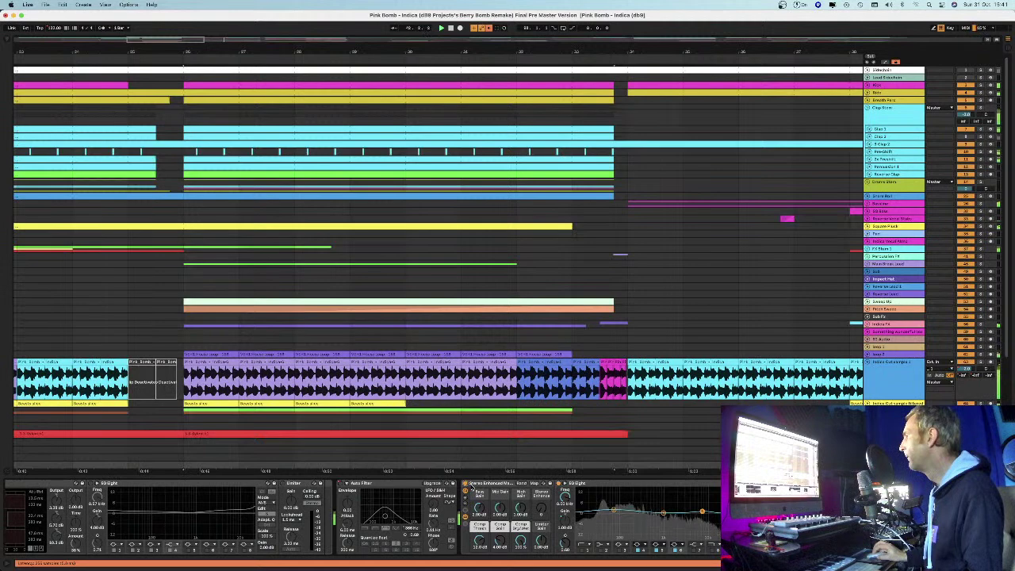
scroll(28, 494, "left", 10)
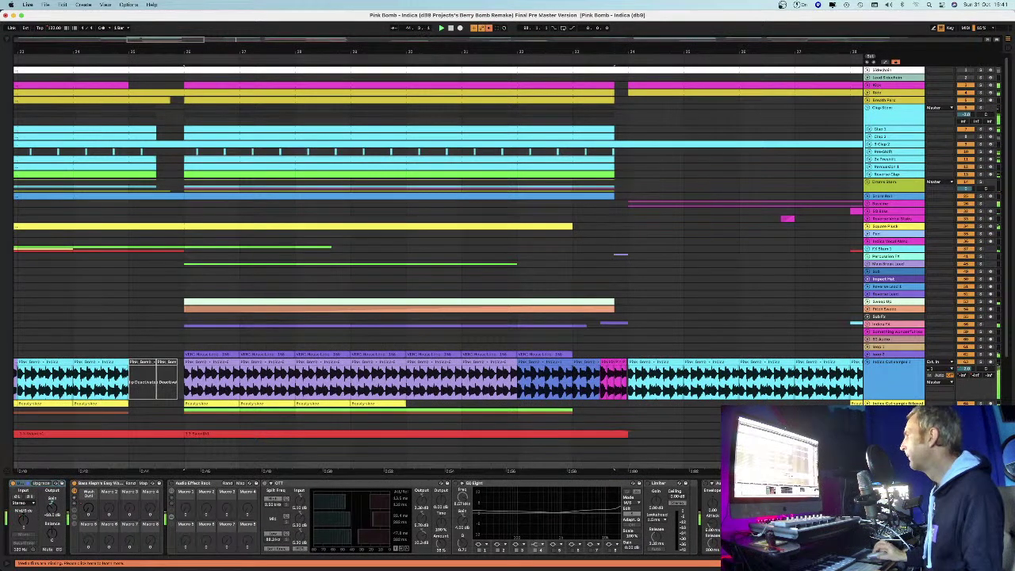
Step: Unfold the red synth track below the cut samples and show a wider stretch of the arrangement during playback
scroll(436, 238, "down", 2)
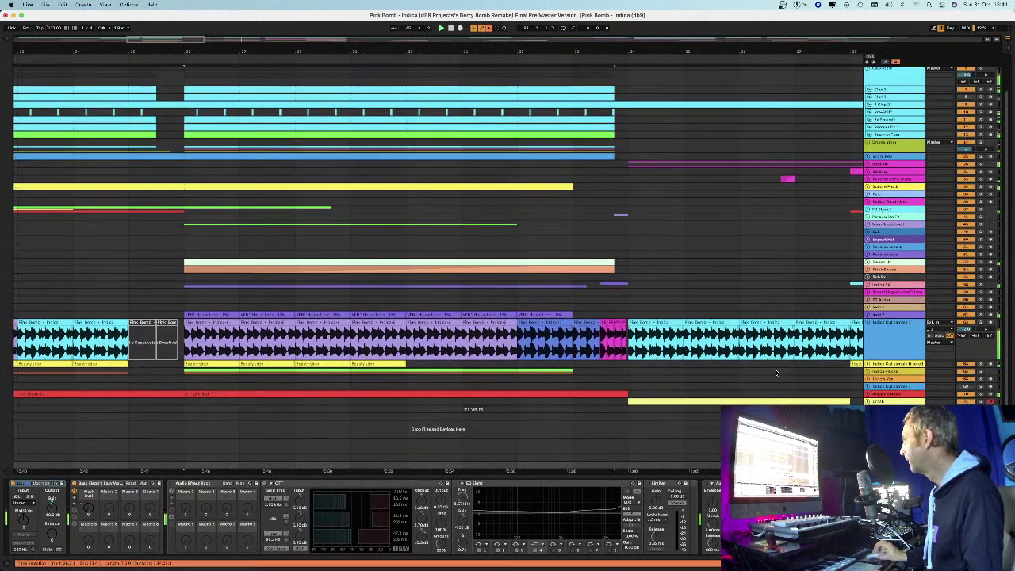
left_click(867, 394)
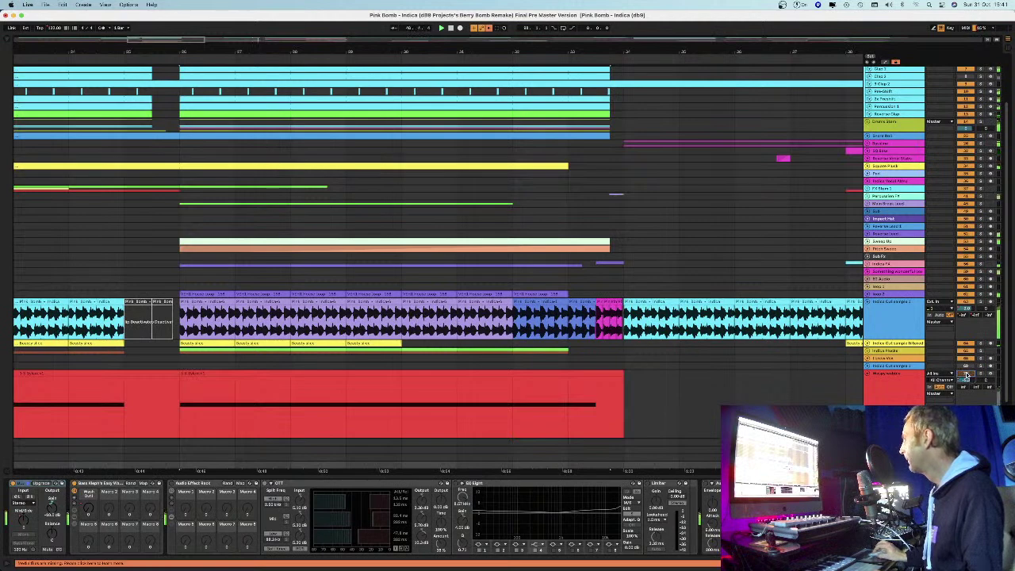
left_click_drag(468, 51, 402, 53)
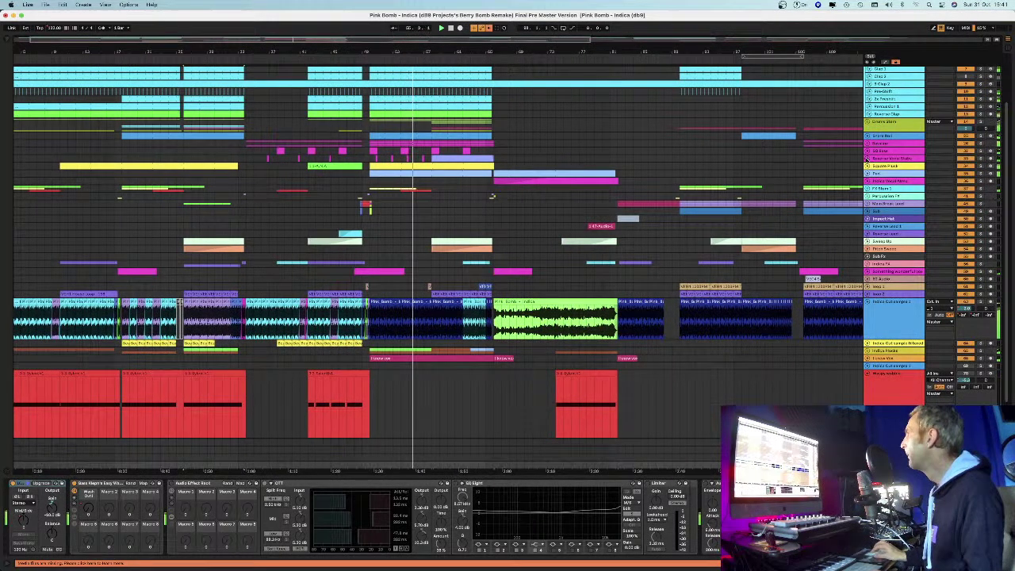
Step: Unfold the Bassline group to show its five layers and view its two sections while the mix plays
left_click(868, 145)
left_click(378, 142)
left_click_drag(356, 50, 445, 59)
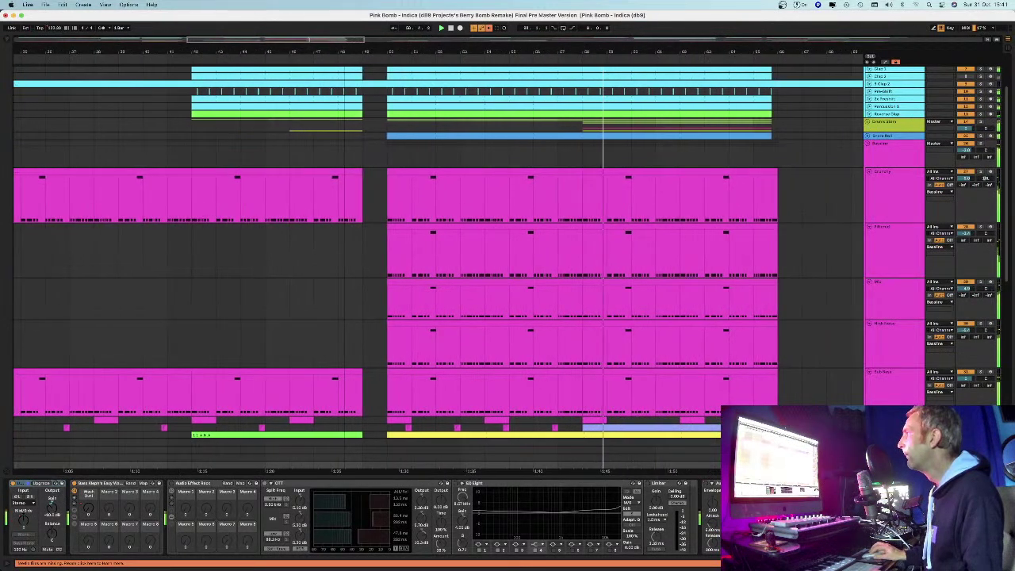
mouse_move(544, 50)
left_mouse_down()
mouse_move(547, 68)
mouse_move(499, 88)
mouse_move(539, 85)
mouse_move(537, 50)
left_mouse_up()
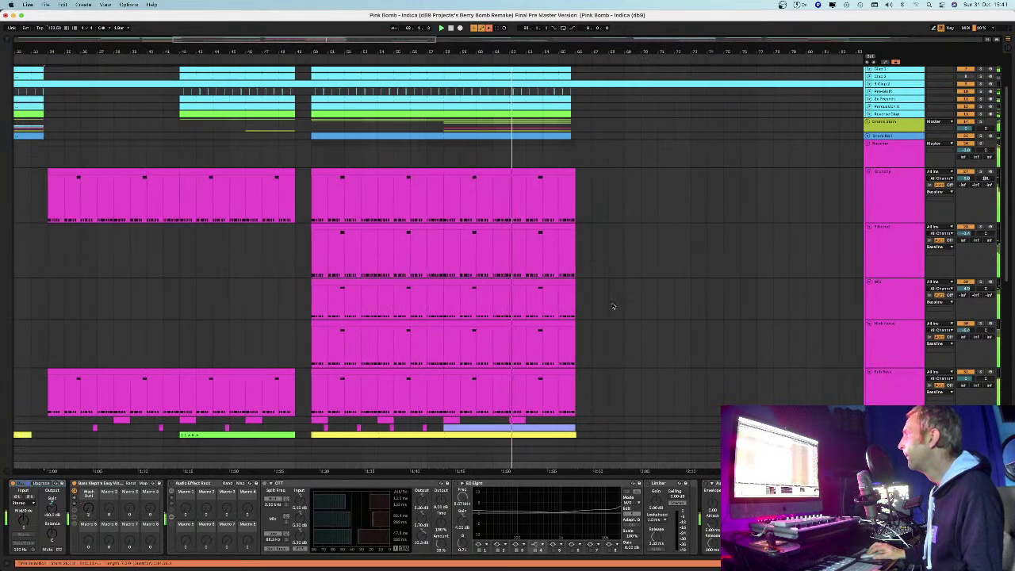
Step: Follow playback from the end of the full bassline section into the breakdown, examining the bass, sample and synth tracks
scroll(612, 306, "down", 10)
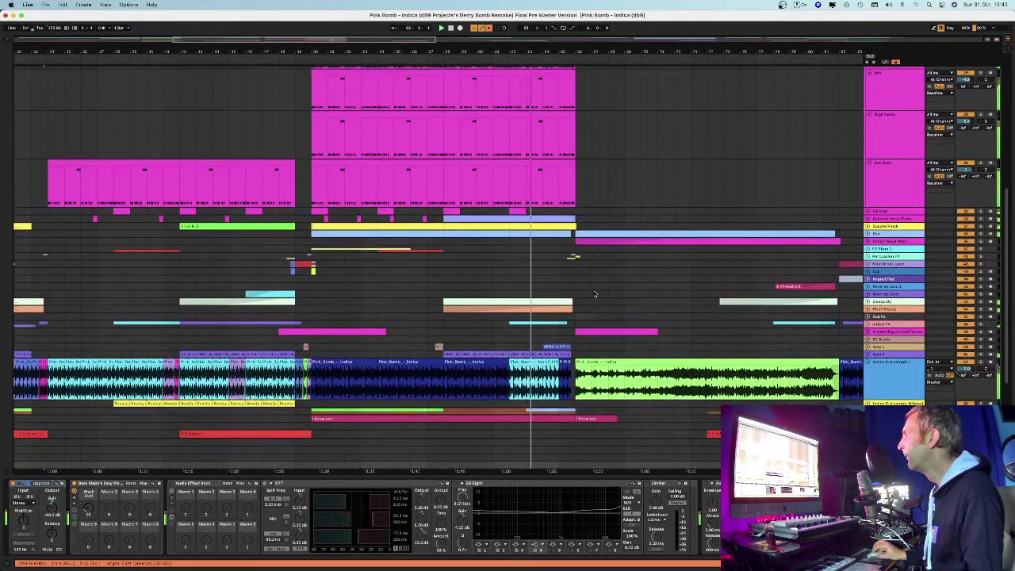
scroll(571, 256, "up", 3)
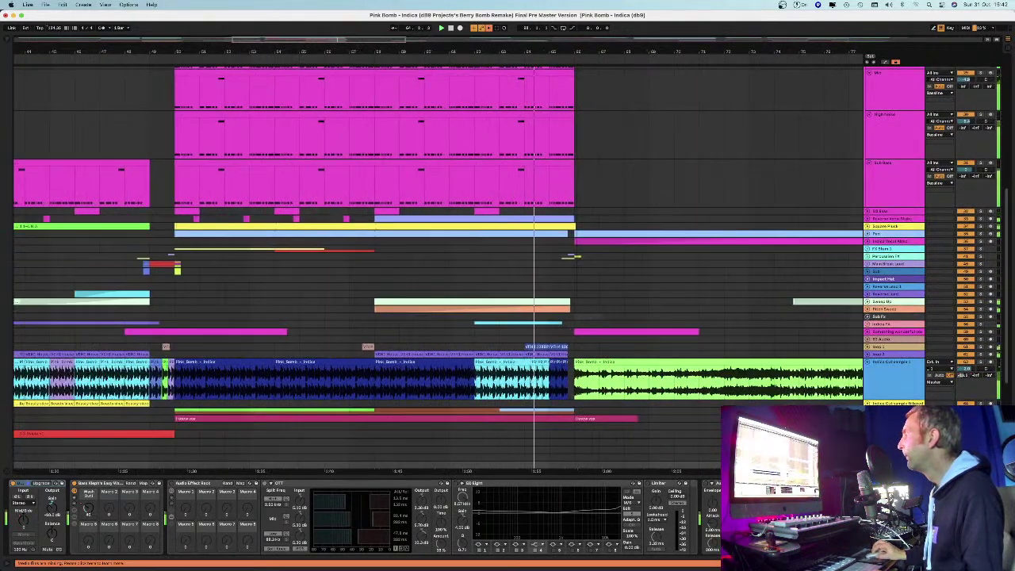
scroll(571, 256, "right", 3)
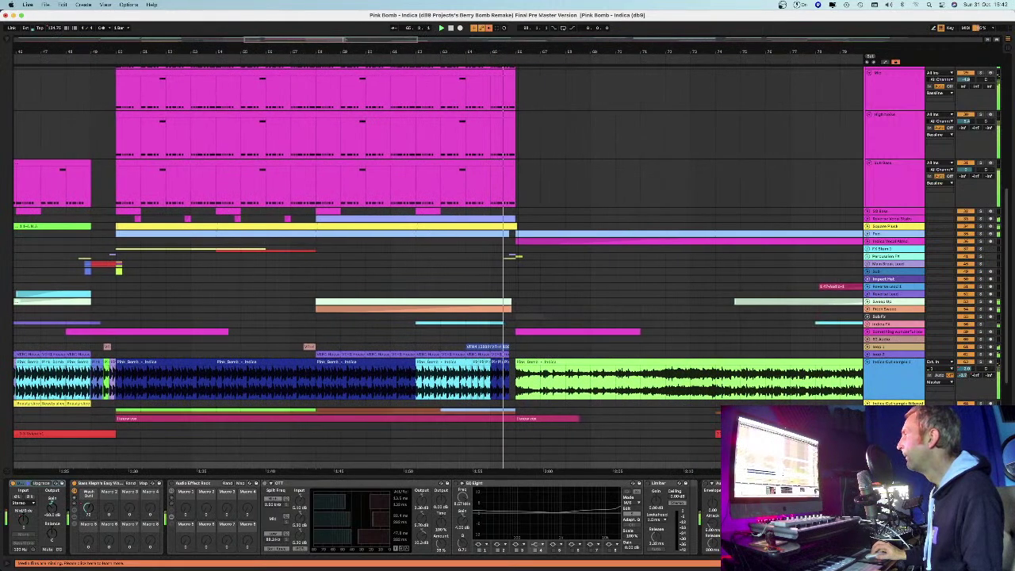
scroll(515, 256, "down", 5)
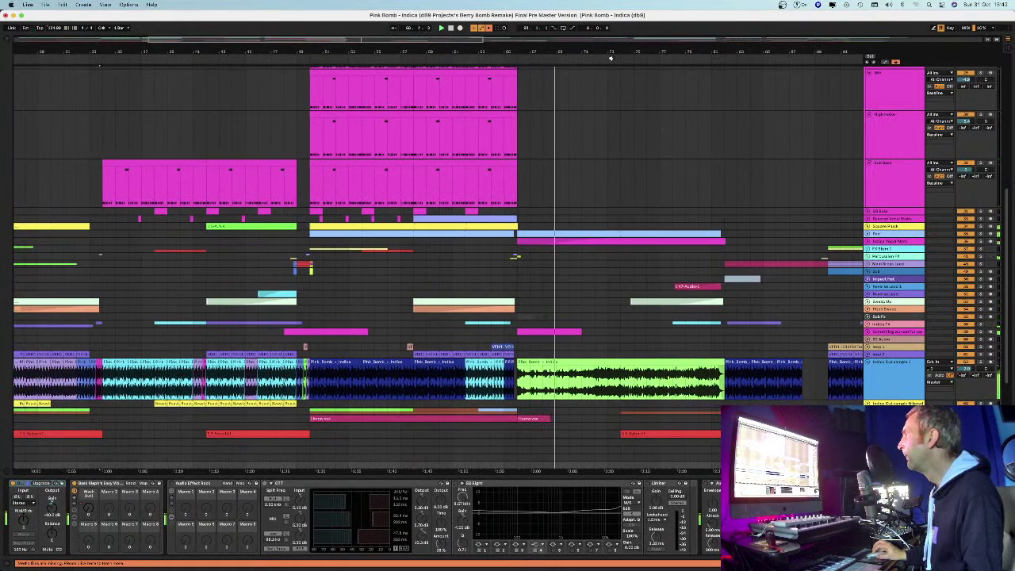
scroll(683, 262, "up", 5)
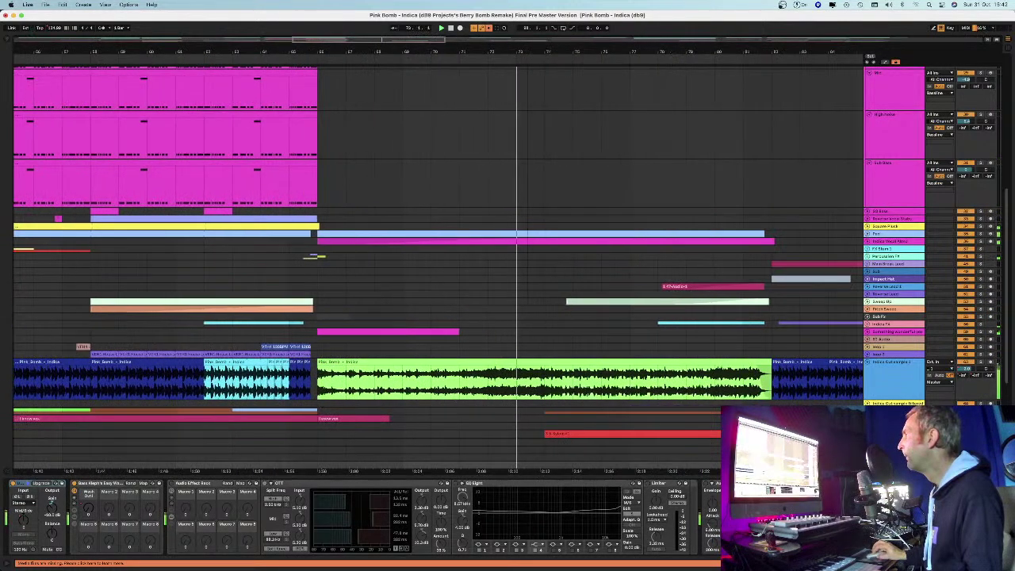
scroll(560, 165, "down", 4)
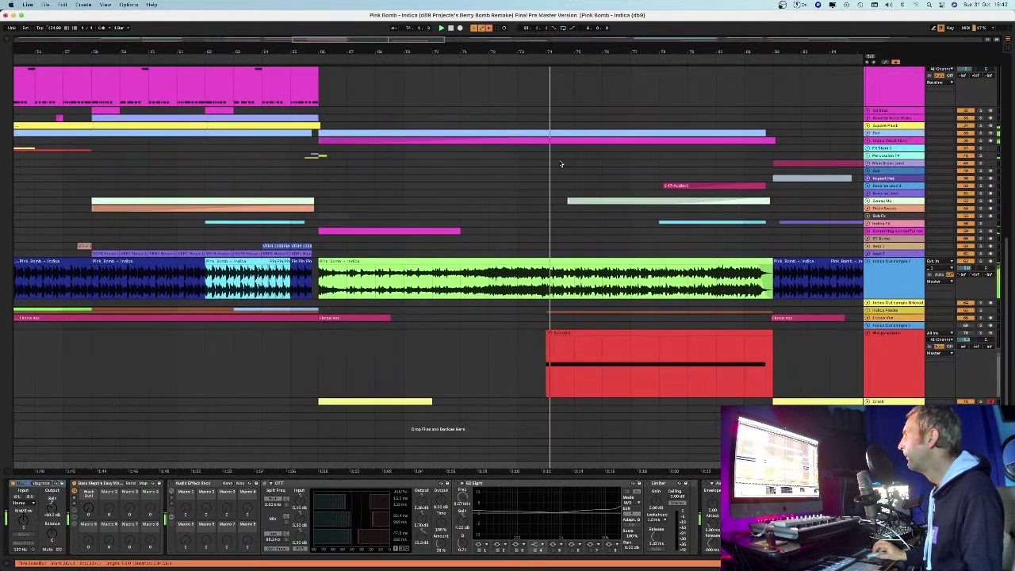
scroll(561, 165, "up", 5)
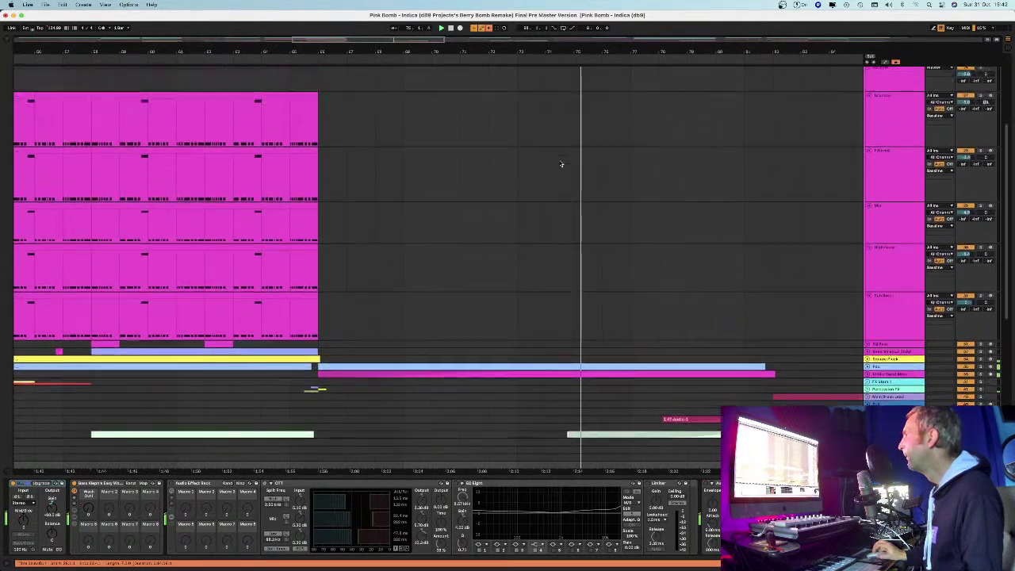
Step: Follow playback through the breakdown, examining the tracks from the bass layers down to the cut samples and red synth
scroll(561, 164, "down", 5)
scroll(561, 164, "down", 4)
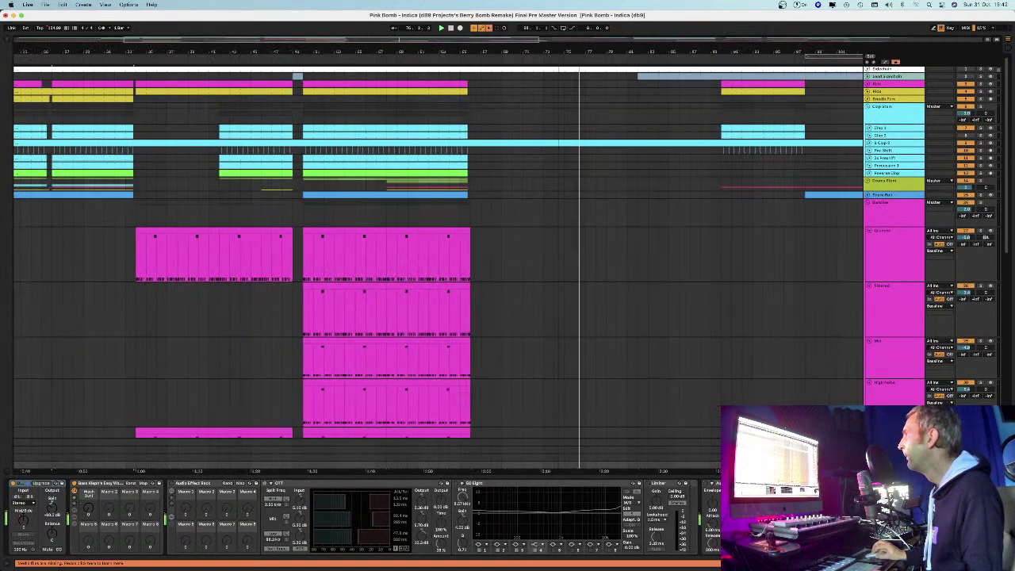
scroll(589, 135, "down", 10)
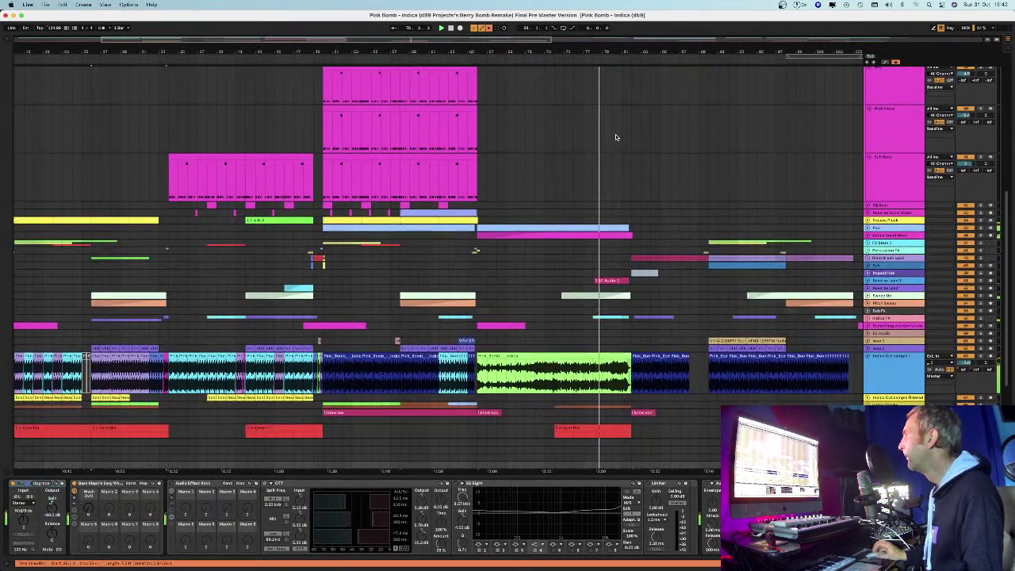
scroll(616, 137, "down", 2)
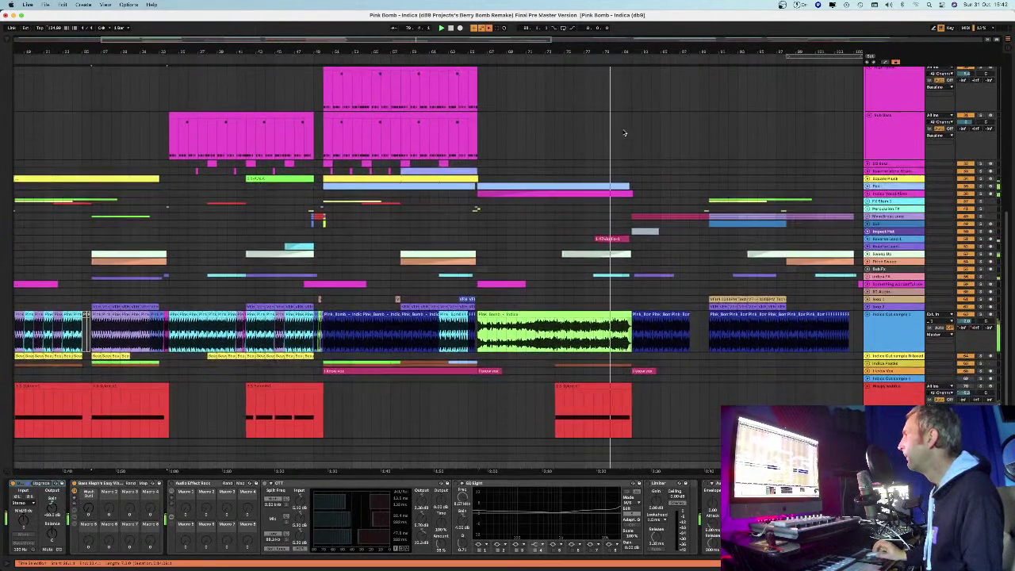
key("plus")
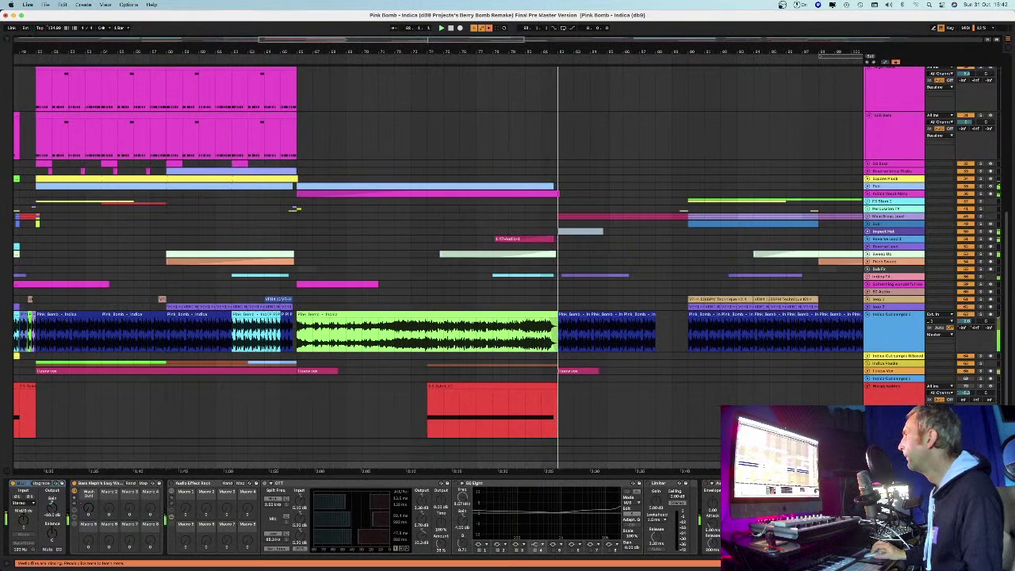
key("minus")
key("minus")
key("minus")
key("minus")
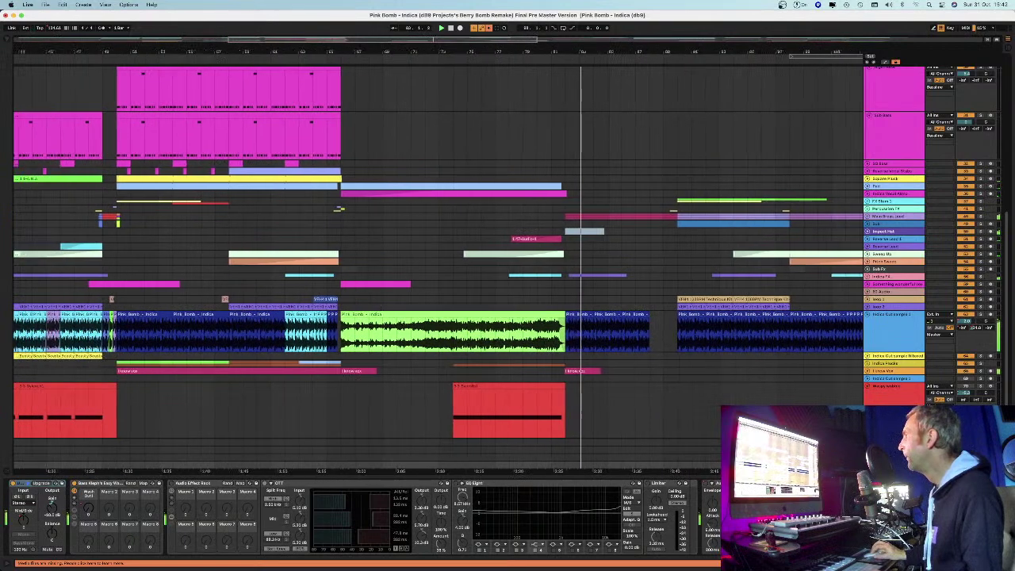
Step: Follow playback past the breakdown, examining the cut samples, lead, loops and effects around bars 82 to 98
key("minus")
key("minus")
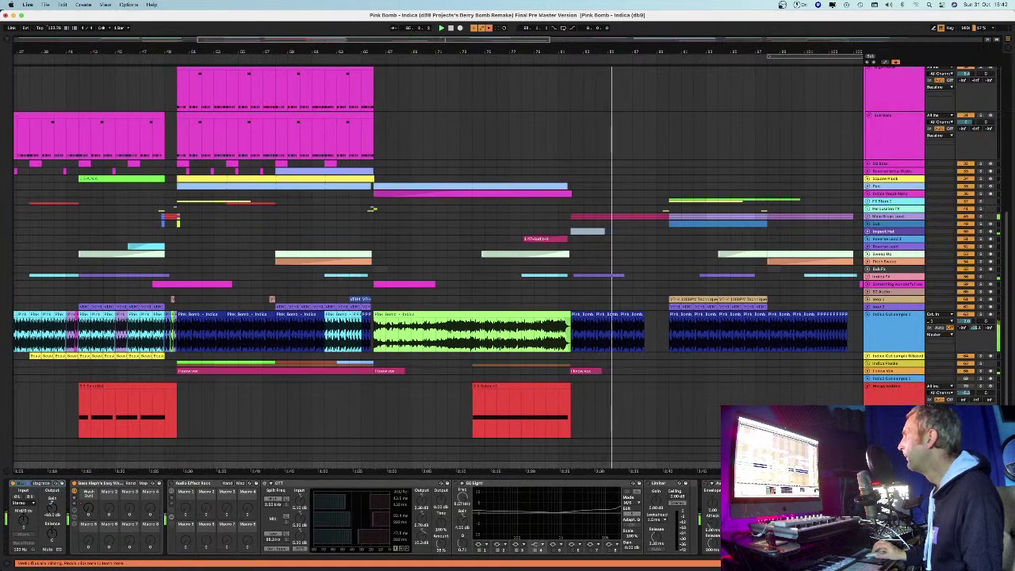
key("minus")
scroll(617, 53, "right", 2)
key("plus")
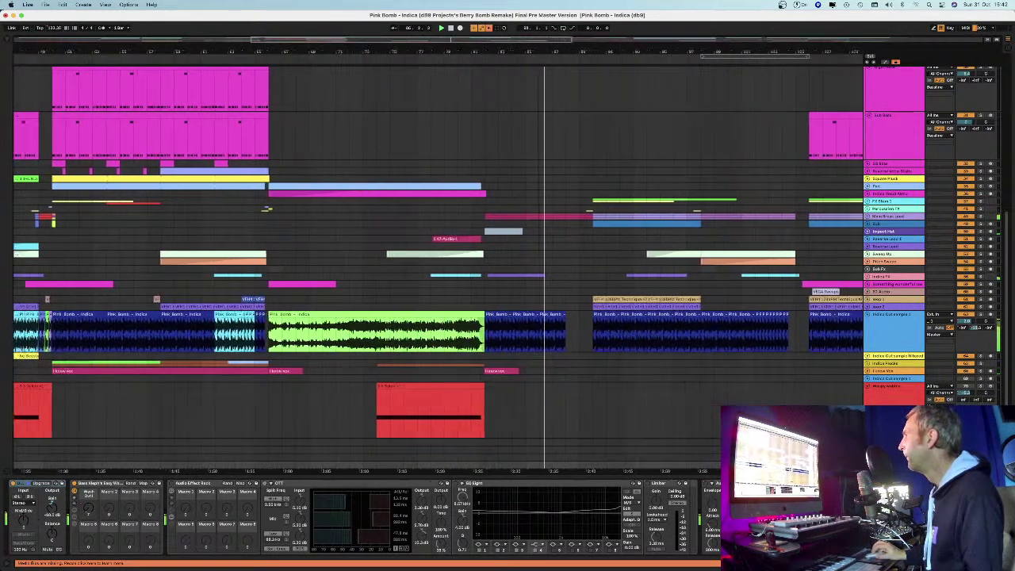
key("alt+plus")
key("alt+plus")
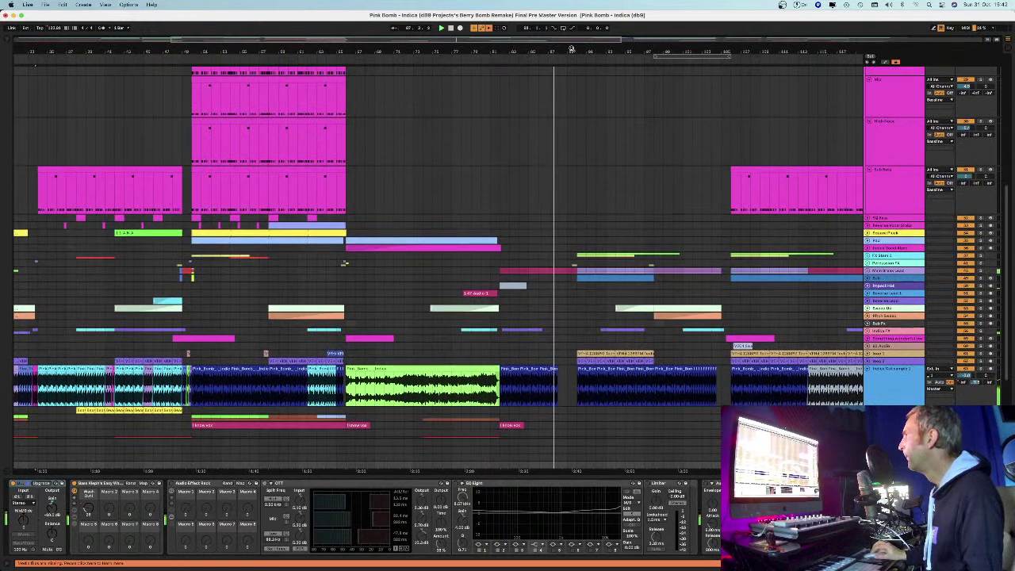
key("plus")
key("plus")
scroll(591, 127, "down", 4)
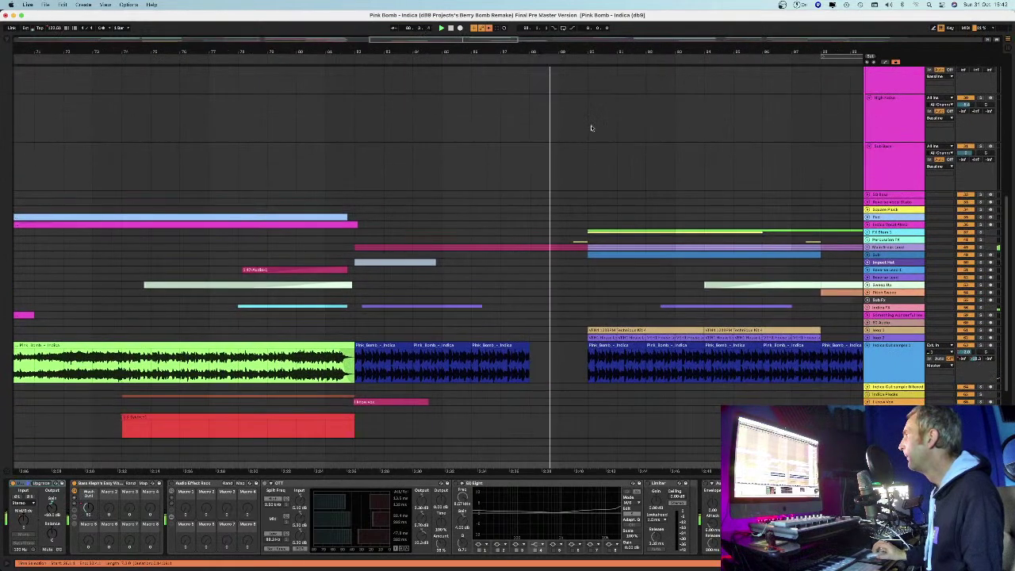
scroll(590, 129, "up", 1)
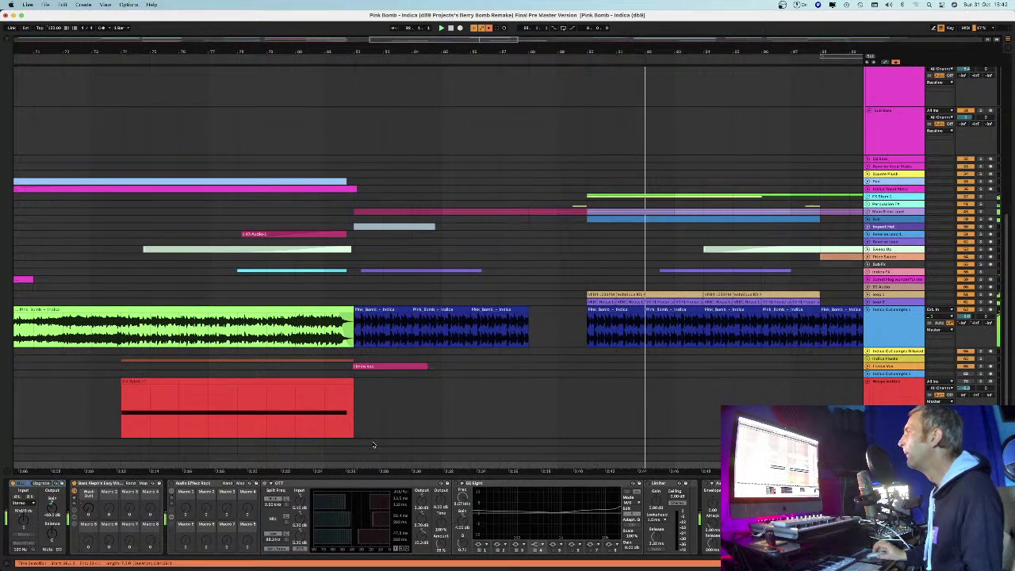
Step: Show the whole arrangement, then select the green breakdown clip of the Indica cut sample and view that section up close
left_click_drag(616, 49, 602, 25)
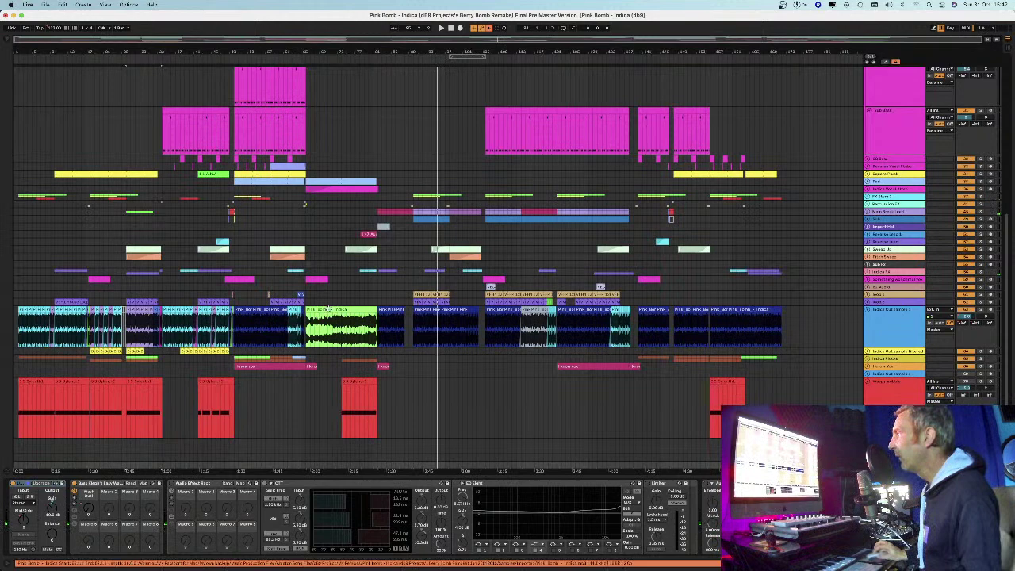
left_click(304, 205)
scroll(304, 204, "up", 3)
scroll(304, 205, "up", 5)
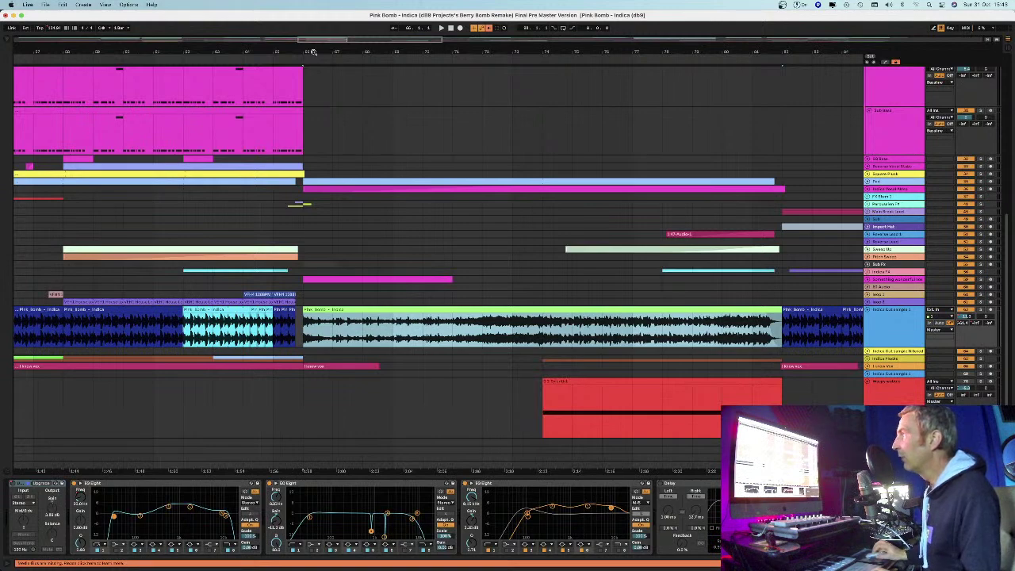
scroll(313, 51, "down", 3)
scroll(314, 51, "up", 1)
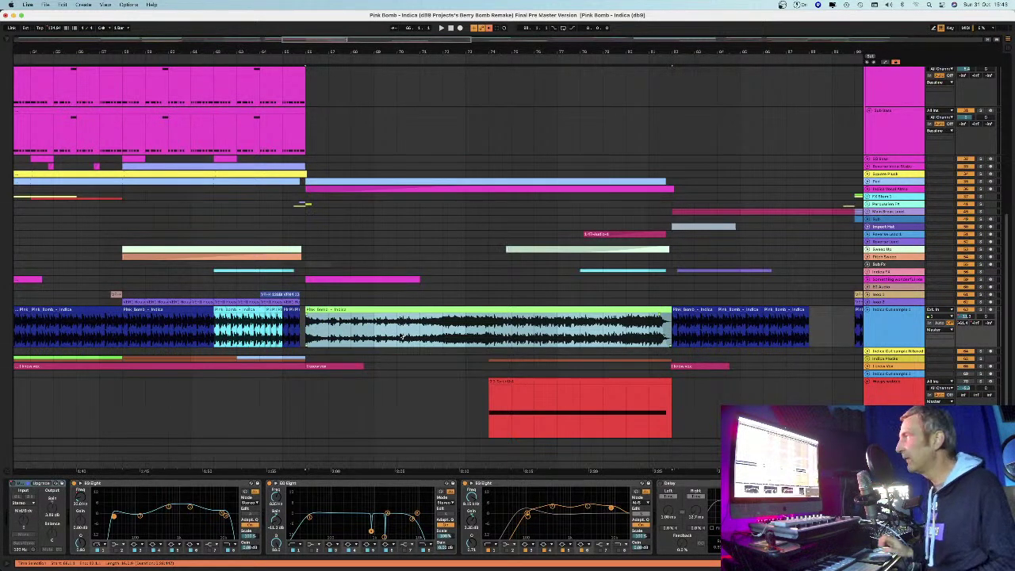
Step: Unfold the Pad track and open its breakdown clip to view the chord notes
left_click(867, 182)
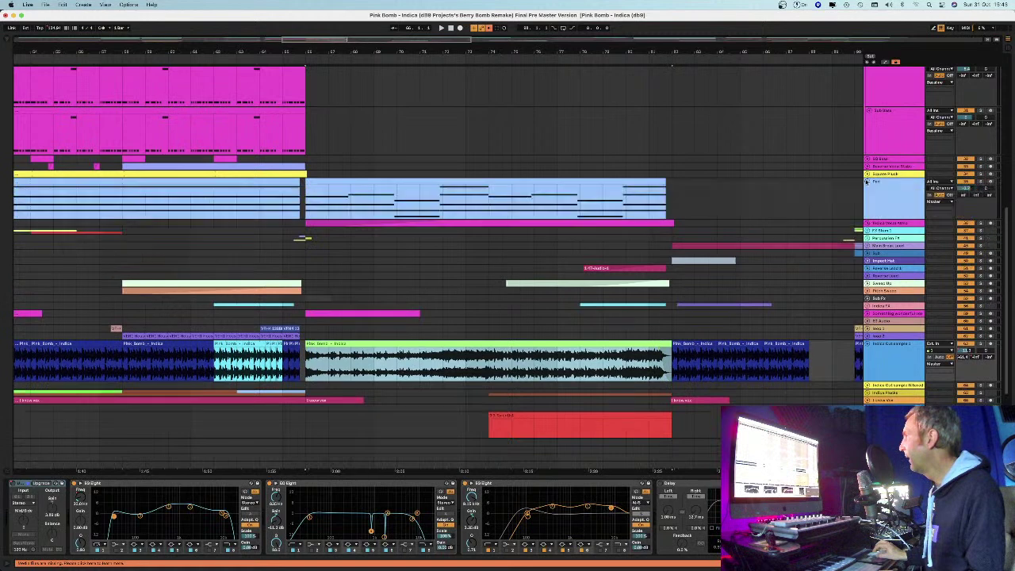
left_click(405, 183)
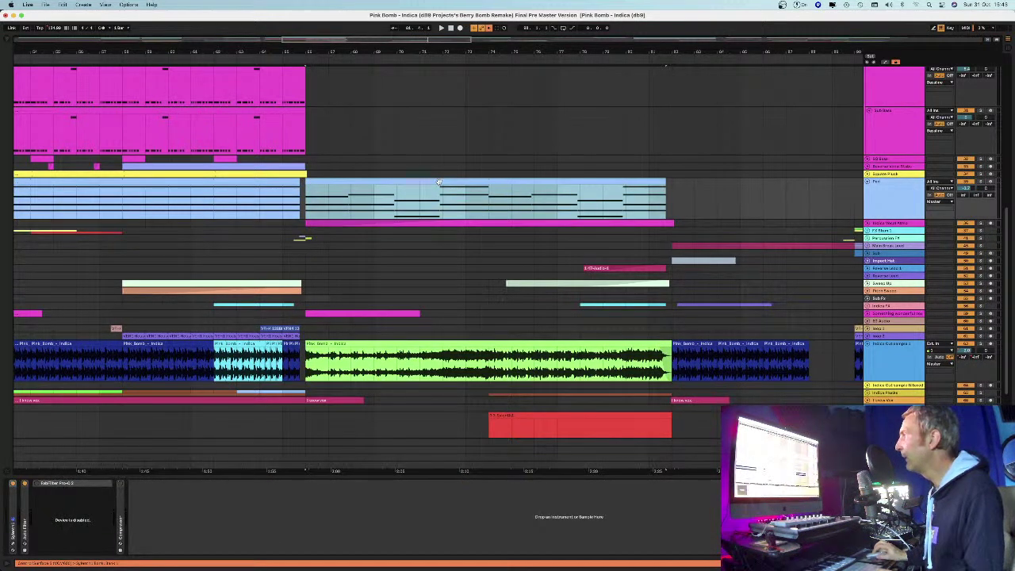
double_click(454, 198)
scroll(519, 396, "down", 2)
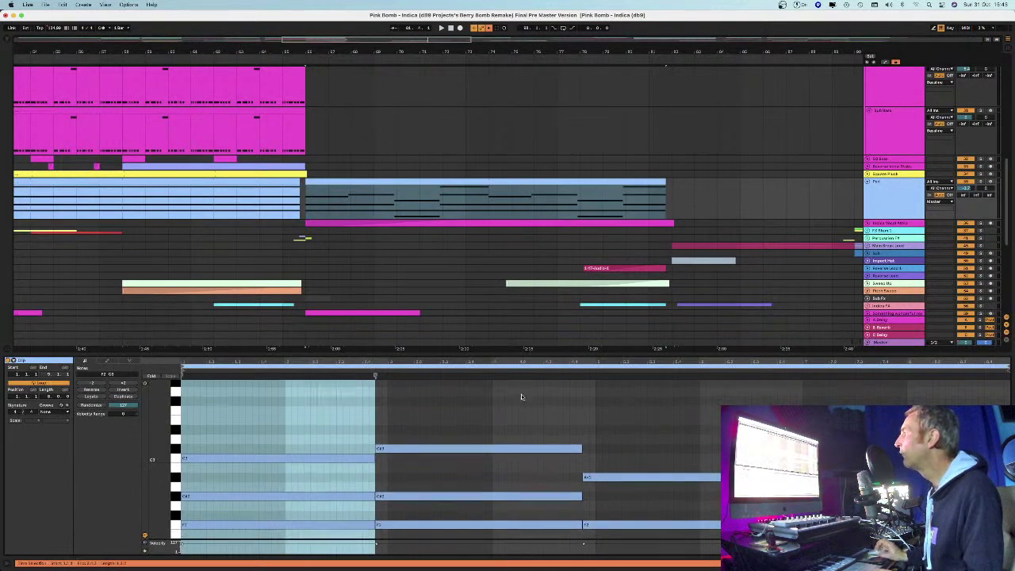
scroll(519, 396, "up", 2)
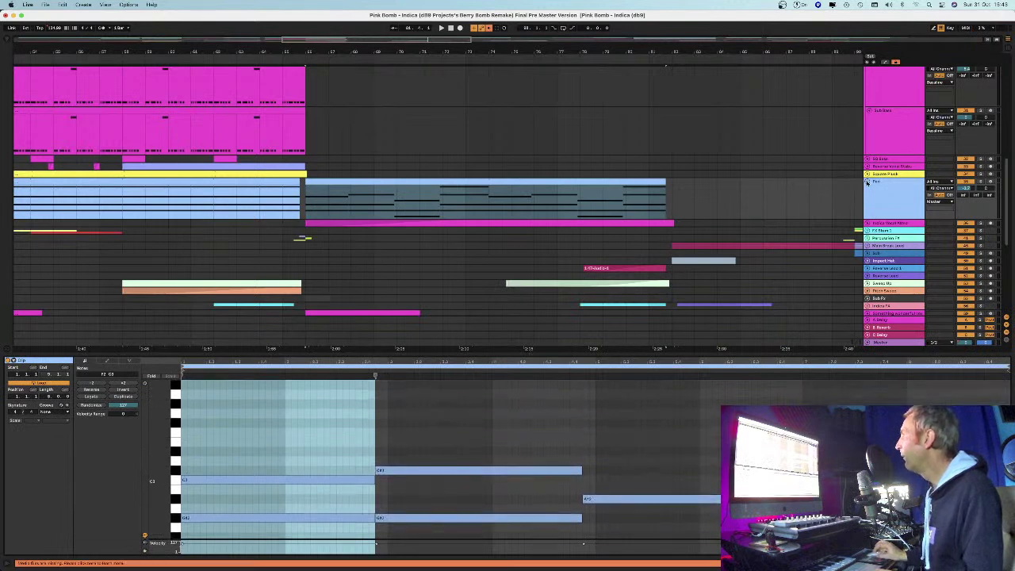
Step: View the notes of the pad clip before the breakdown, then fold the Pad track
left_click(868, 183)
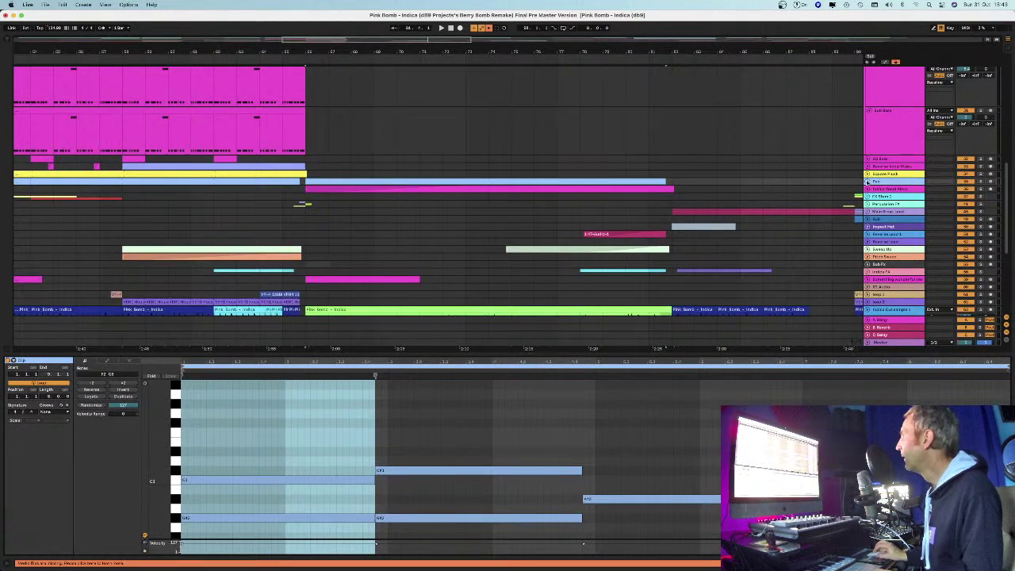
left_click(868, 182)
scroll(535, 168, "down", 5)
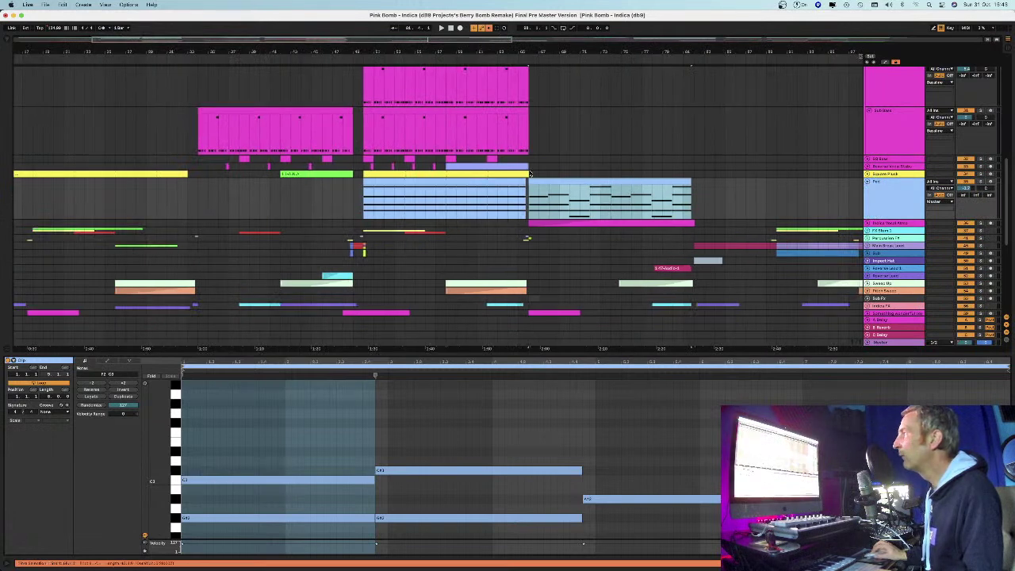
left_click(503, 182)
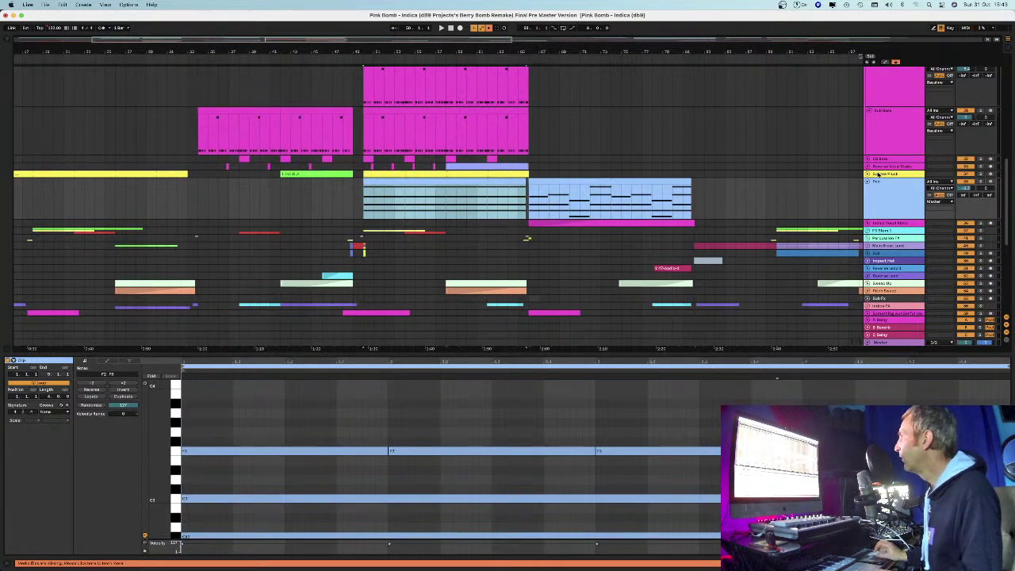
left_click(868, 182)
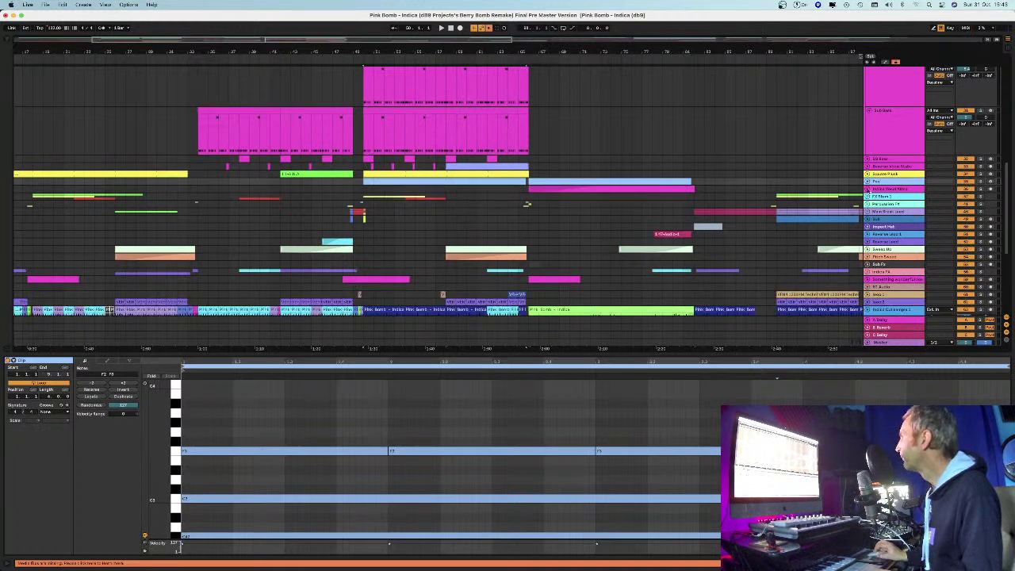
Step: Unfold the magenta Indica vocal track below the pad and play its breakdown clip in solo
left_click(868, 188)
left_click(631, 189)
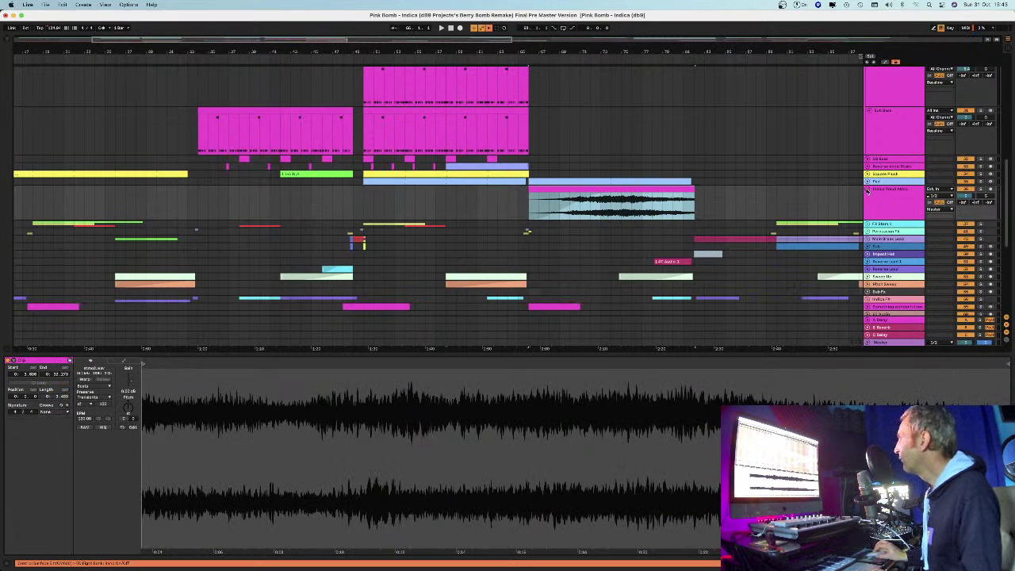
left_click(564, 206)
key("space")
left_click(570, 207)
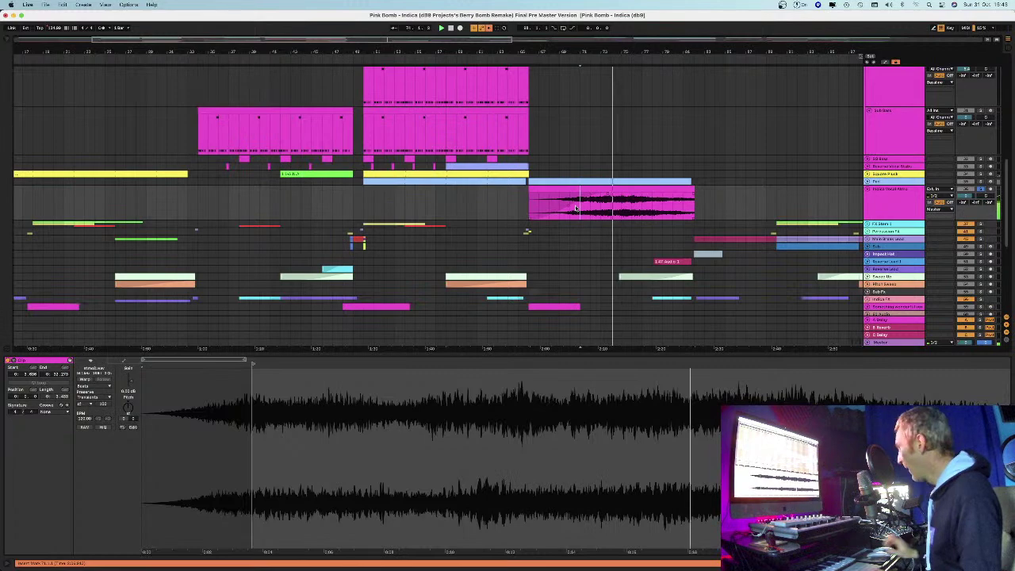
Step: Look through the tracks below the vocal clip and unfold the Indica FX group and the magenta track beneath it
scroll(637, 237, "down", 5)
scroll(638, 234, "down", 3)
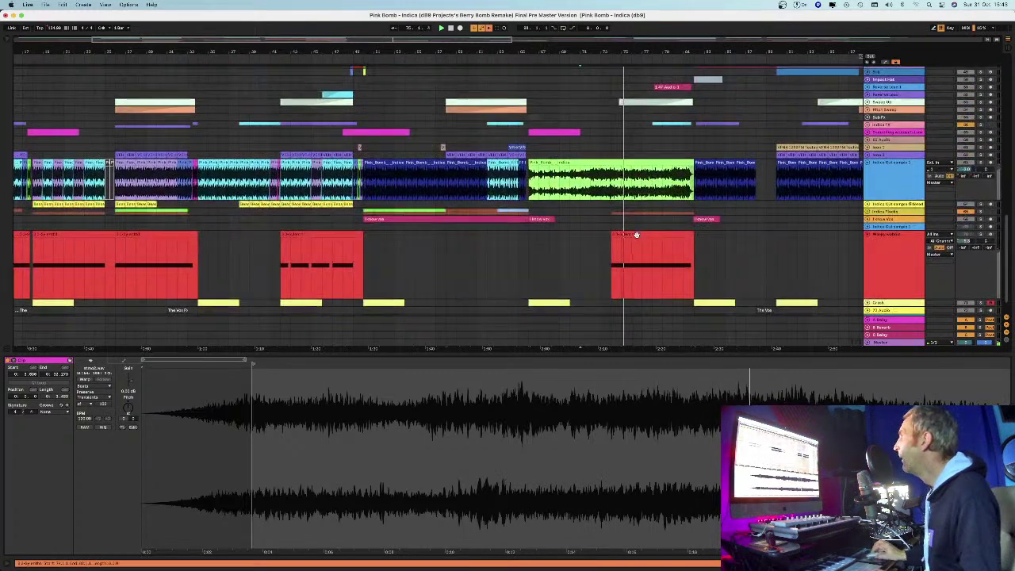
scroll(636, 235, "up", 5)
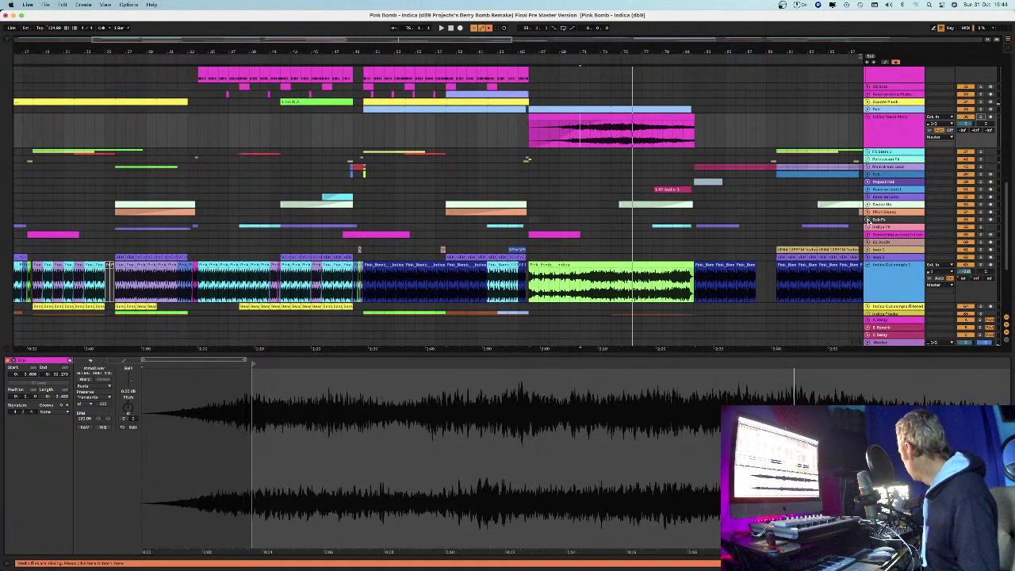
scroll(670, 172, "down", 5)
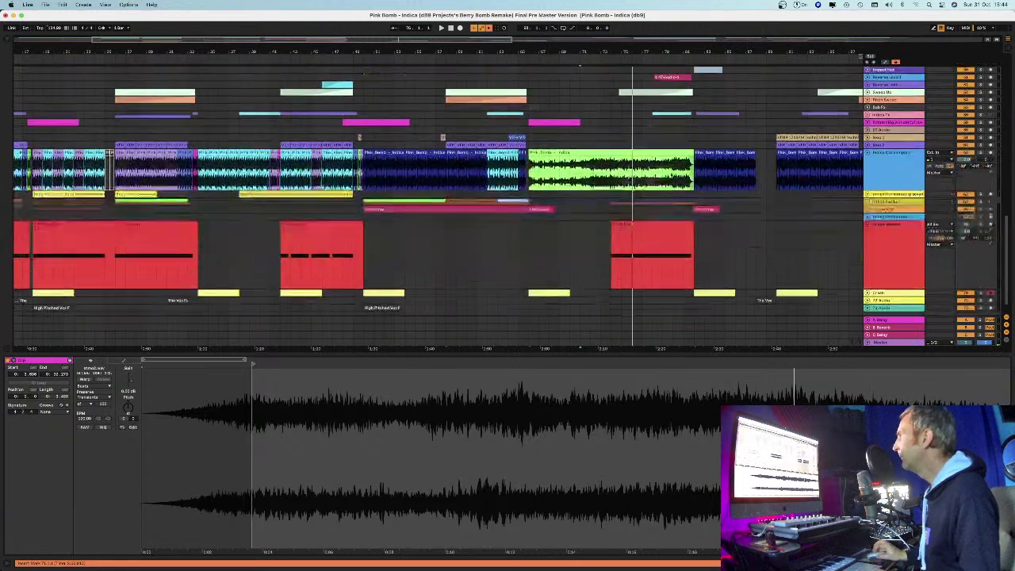
scroll(672, 173, "up", 2)
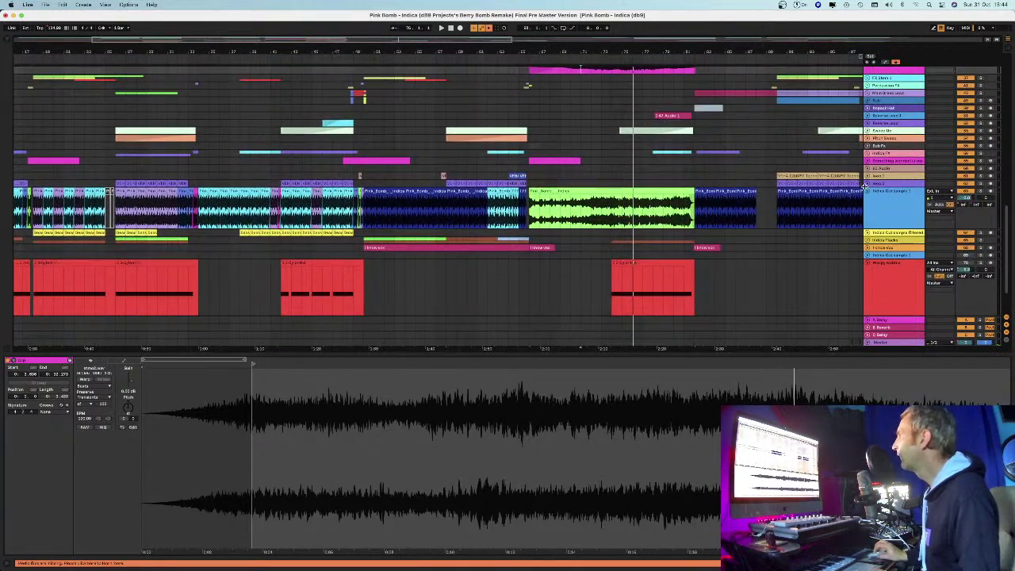
scroll(863, 188, "up", 2)
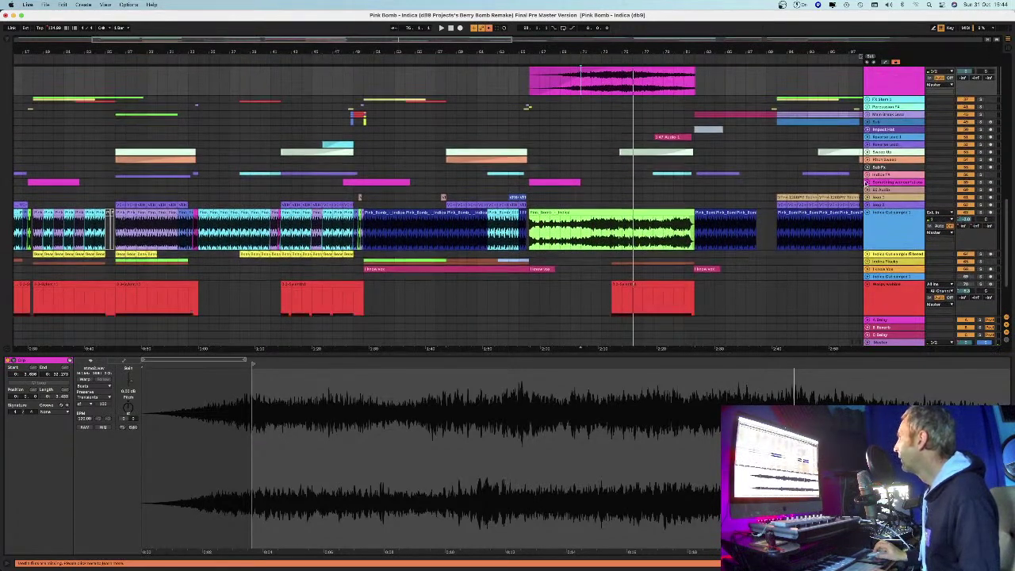
left_click(867, 182)
left_click(867, 175)
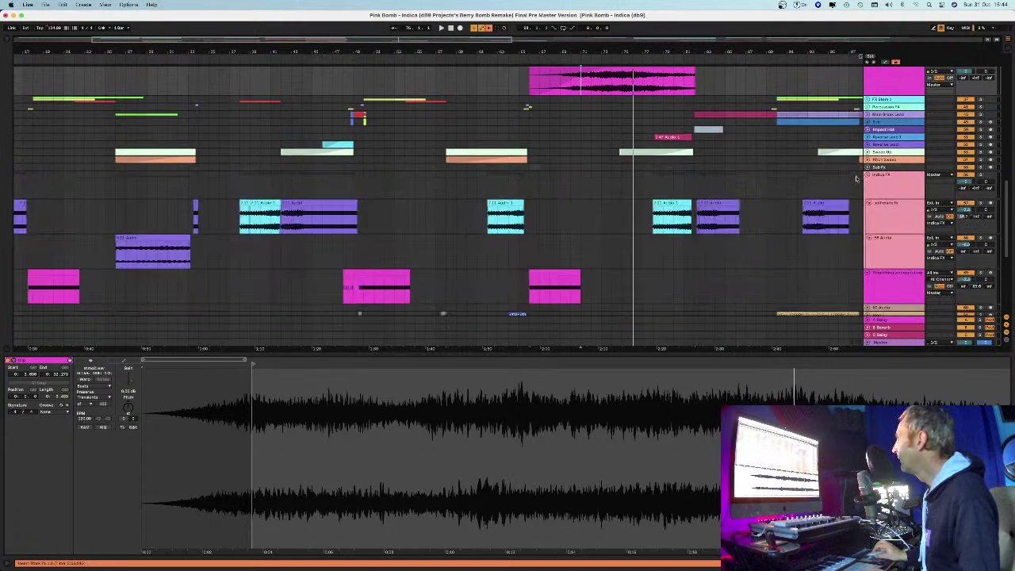
left_click(868, 174)
left_click(867, 174)
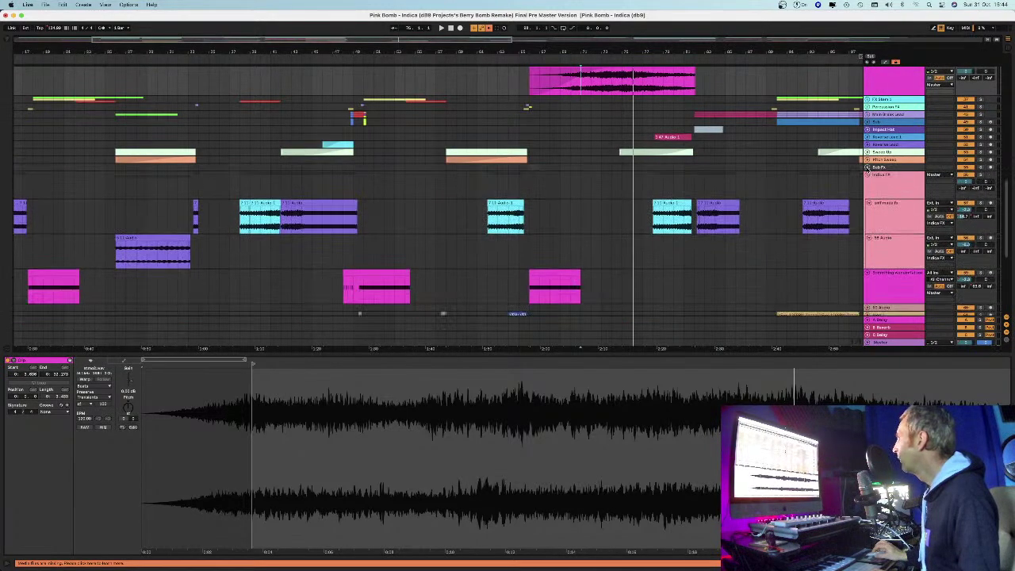
Step: Show the earlier part of the arrangement, open the first clip of the upper Indica FX layer, and solo that track
scroll(825, 230, "down", 5)
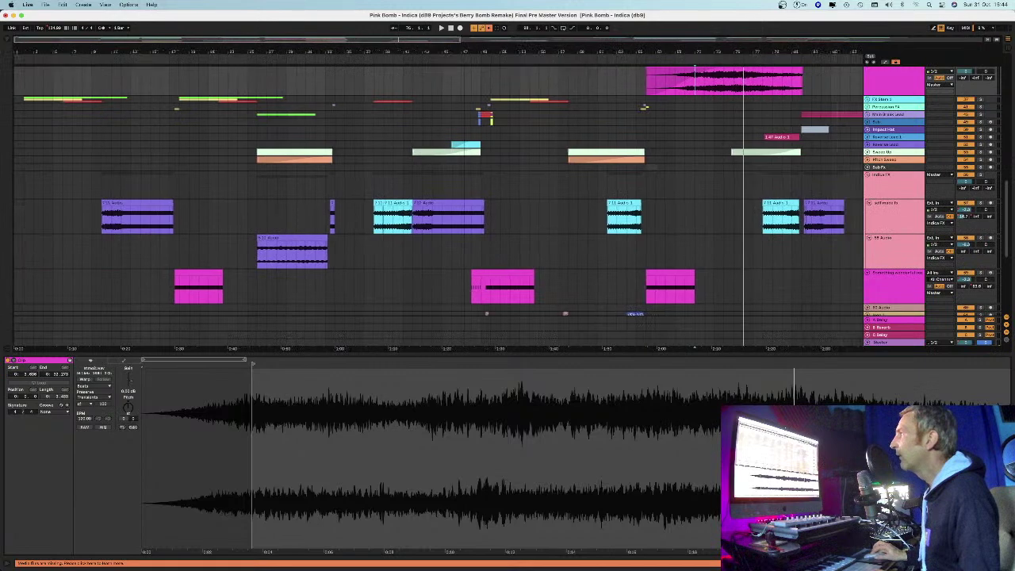
scroll(79, 190, "up", 2)
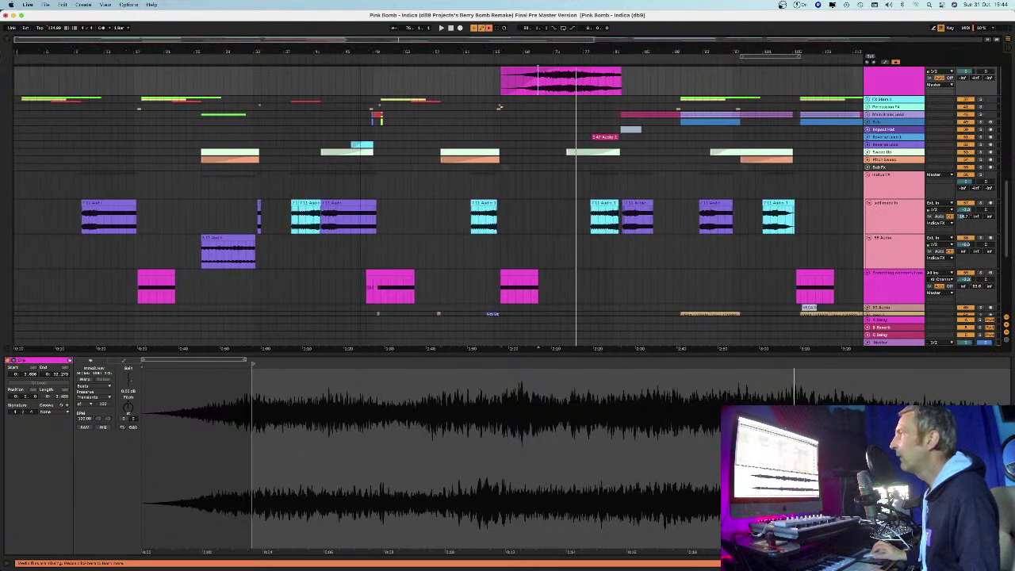
left_click(93, 201)
left_click(953, 203)
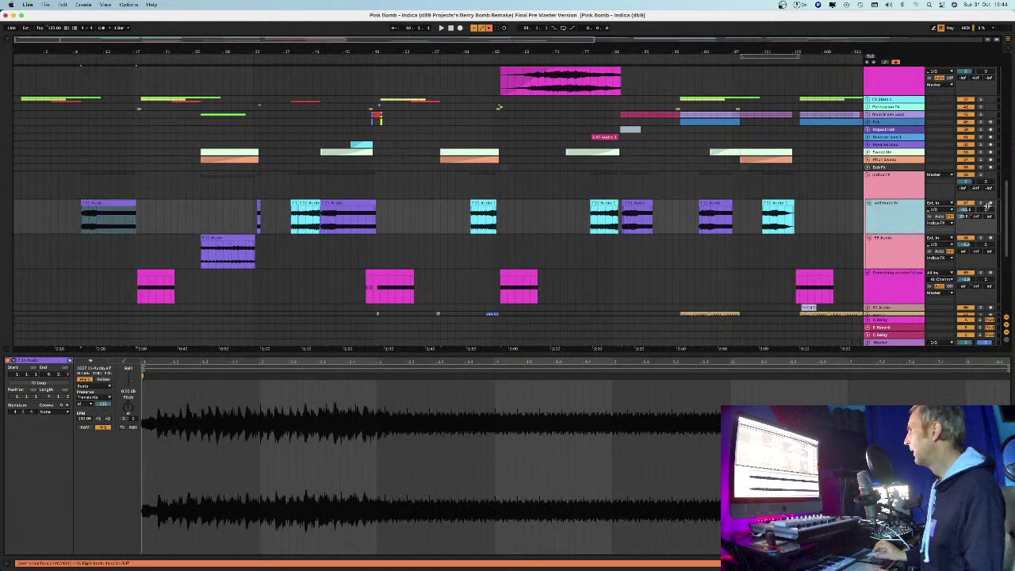
left_click(974, 207)
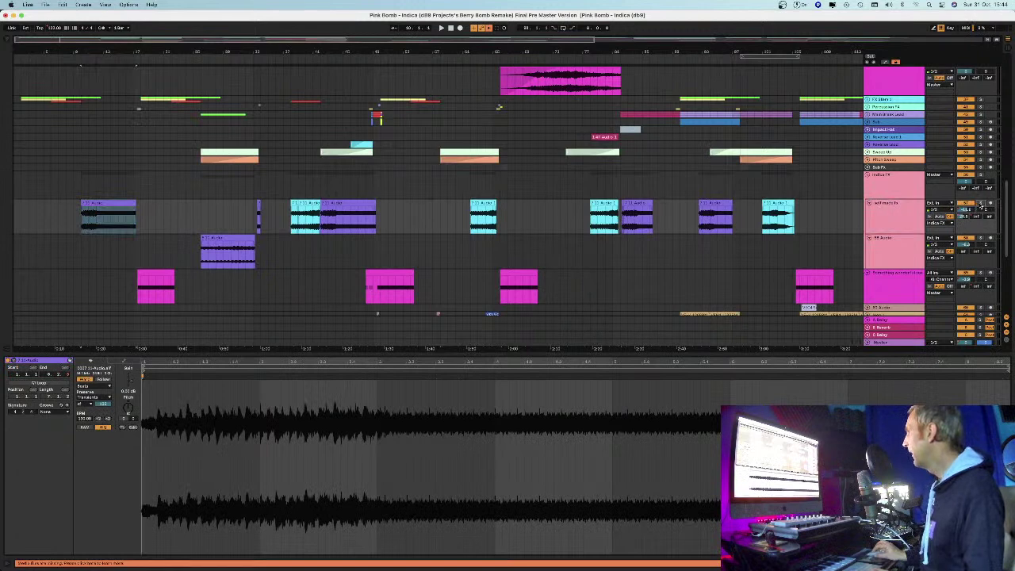
left_click(106, 205)
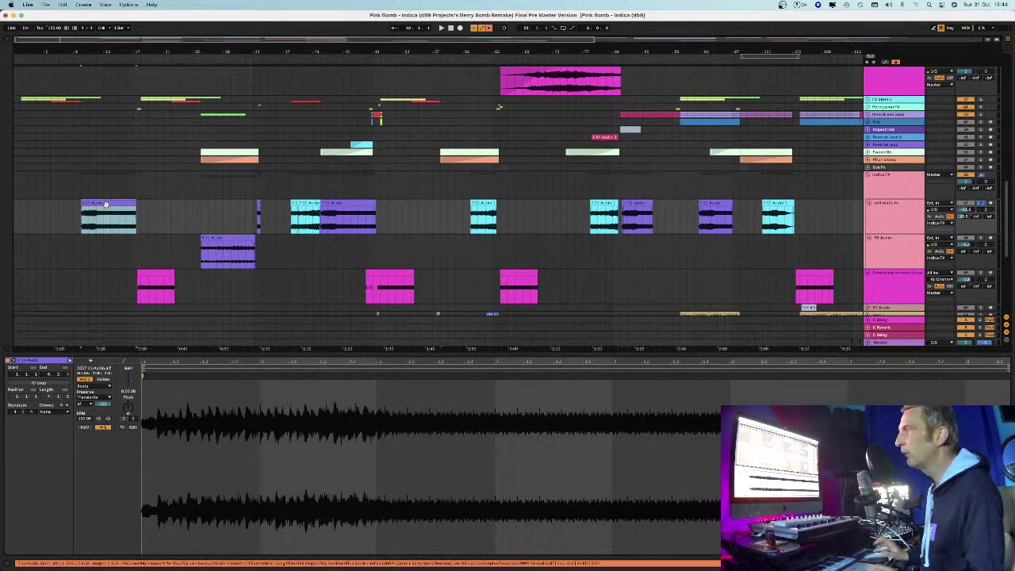
Step: Play the clips of the upper Indica FX layer in solo, from the first clip through to the one before the breakdown
key("space")
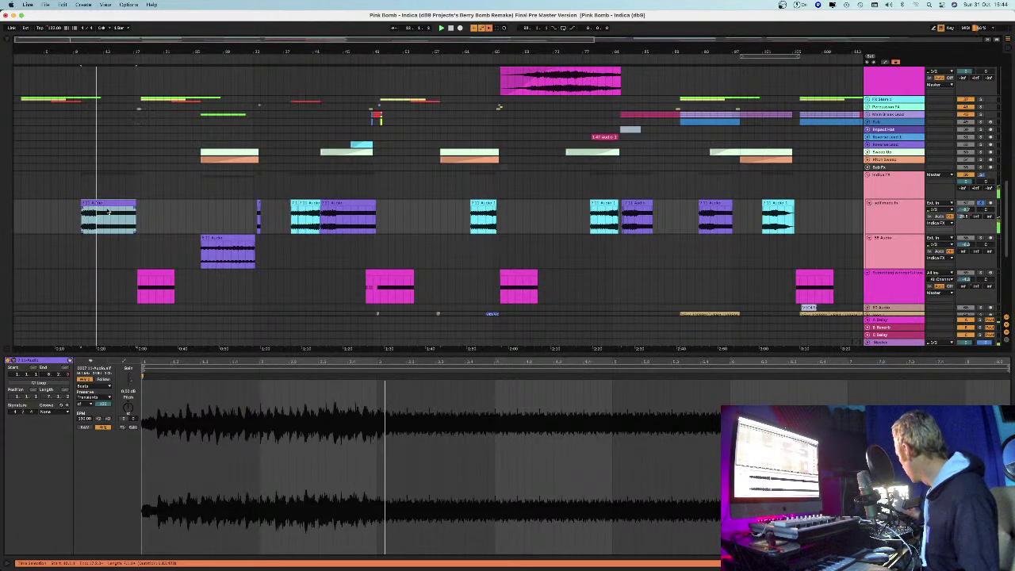
left_click(289, 226)
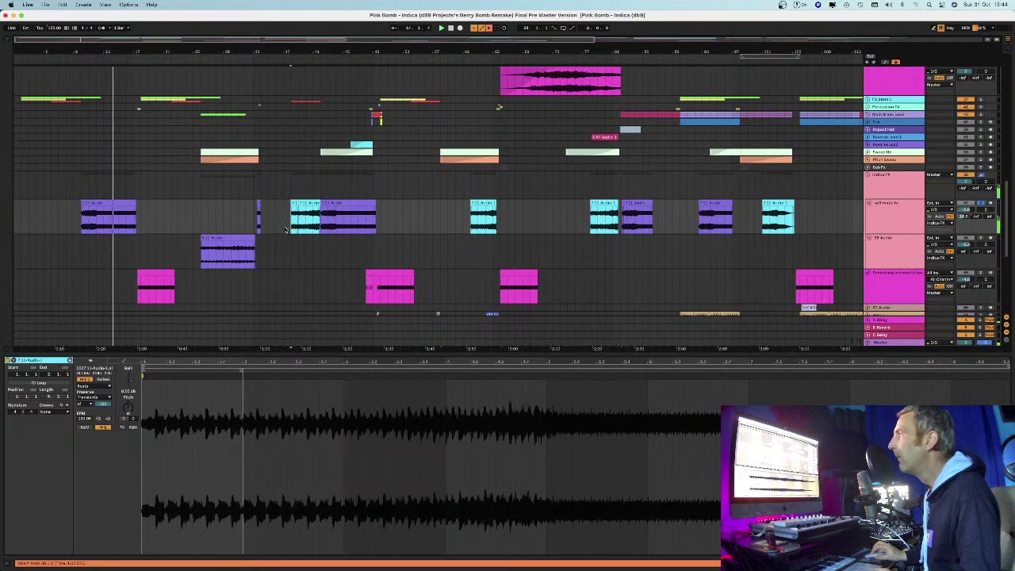
key("plus")
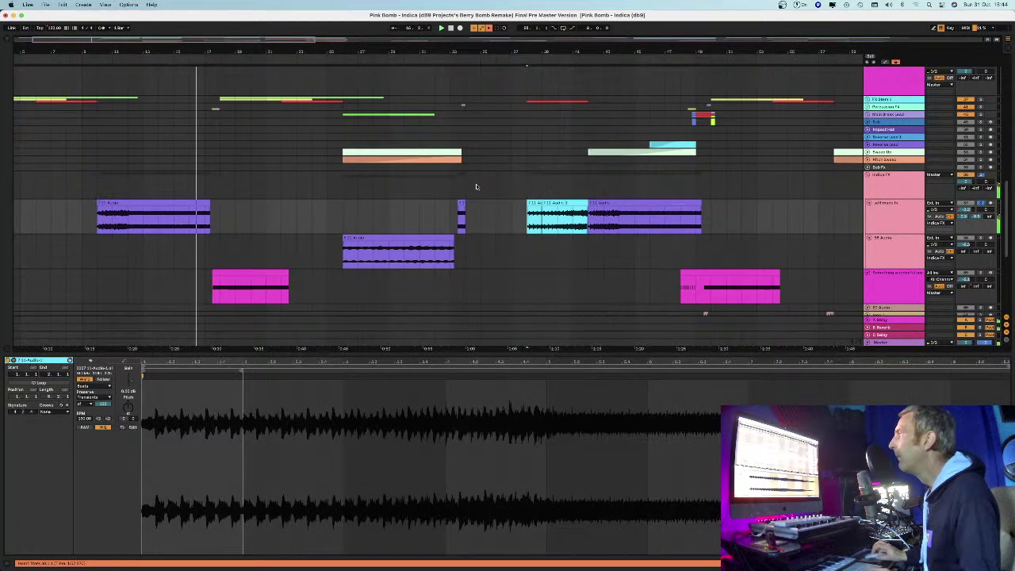
left_click(529, 225)
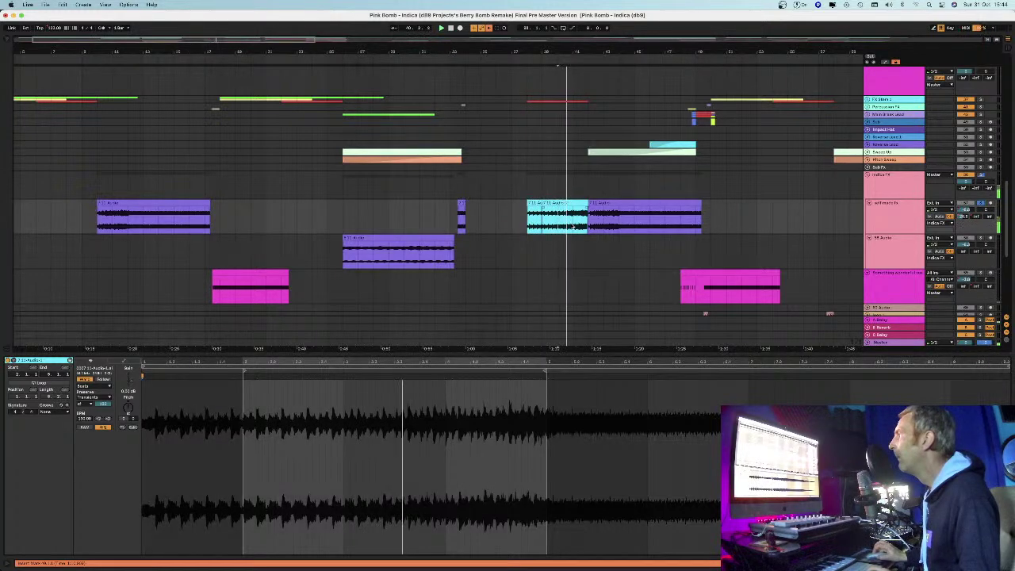
left_click_drag(591, 51, 472, 59)
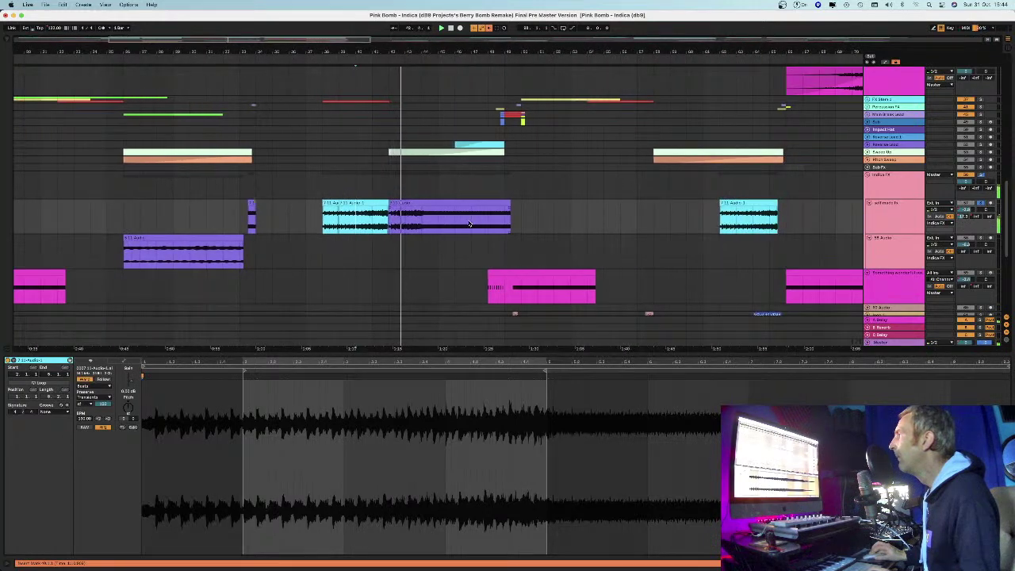
left_click(468, 224)
left_click(723, 225)
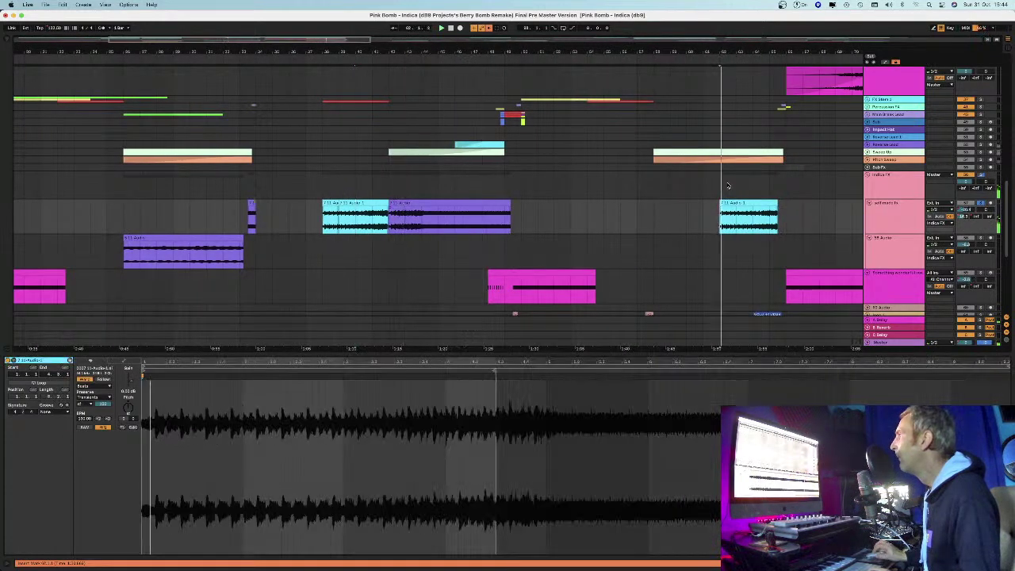
Step: Fold the upper Indica FX layer, hide the clip details, and return to the drum and bassline tracks of the full arrangement
scroll(723, 224, "down", 10)
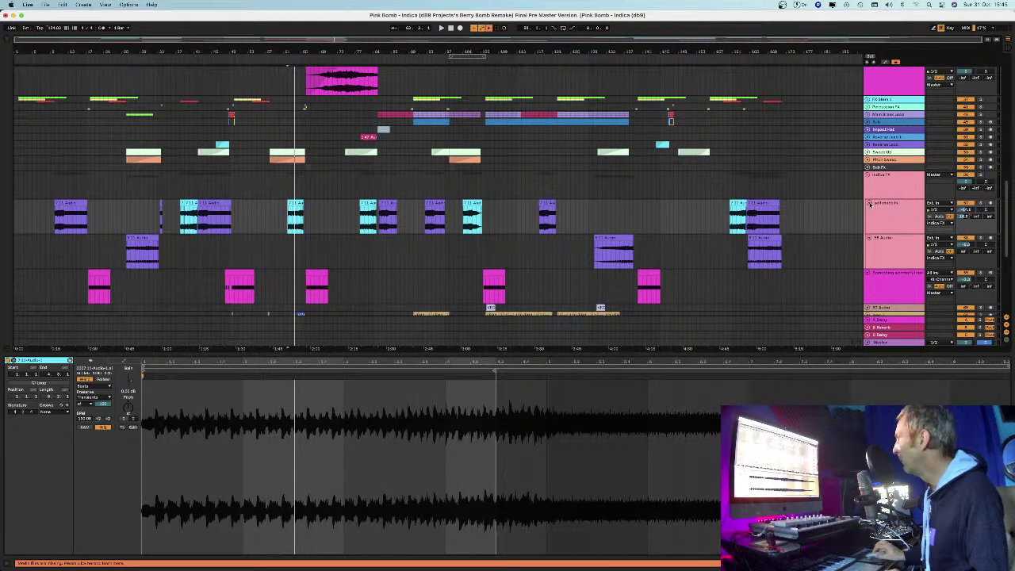
left_click(869, 204)
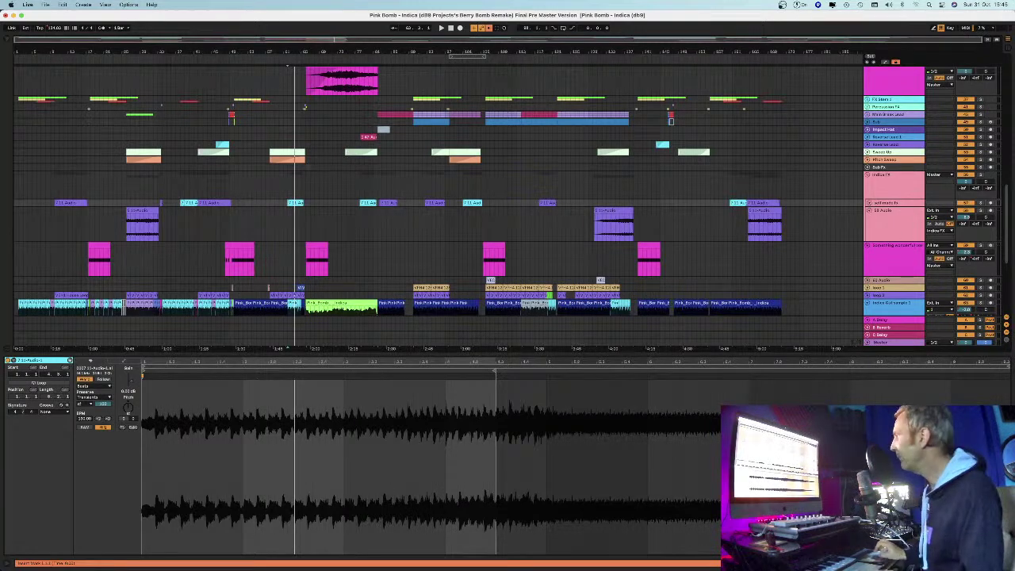
key("super+alt+l")
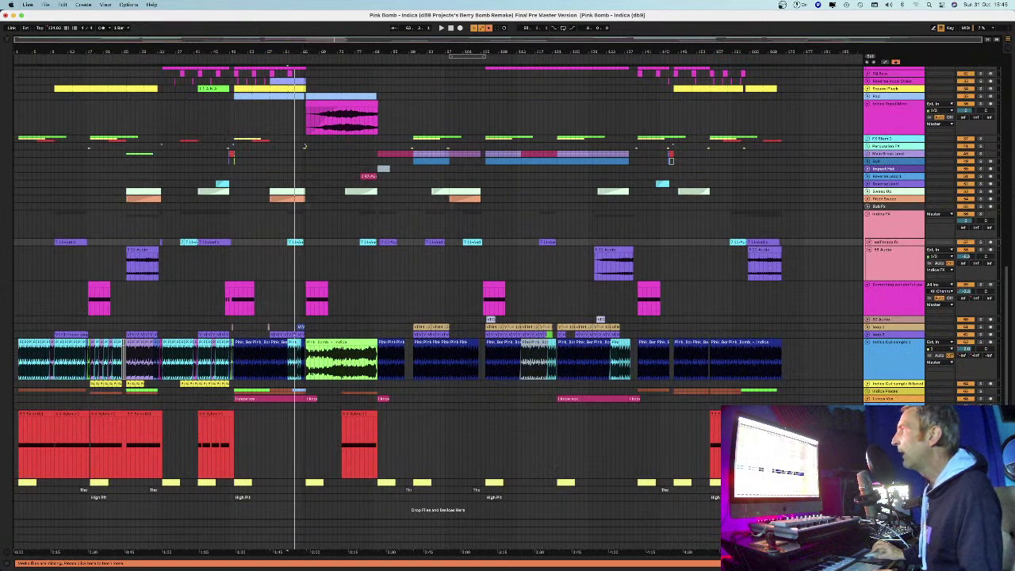
scroll(148, 101, "up", 5)
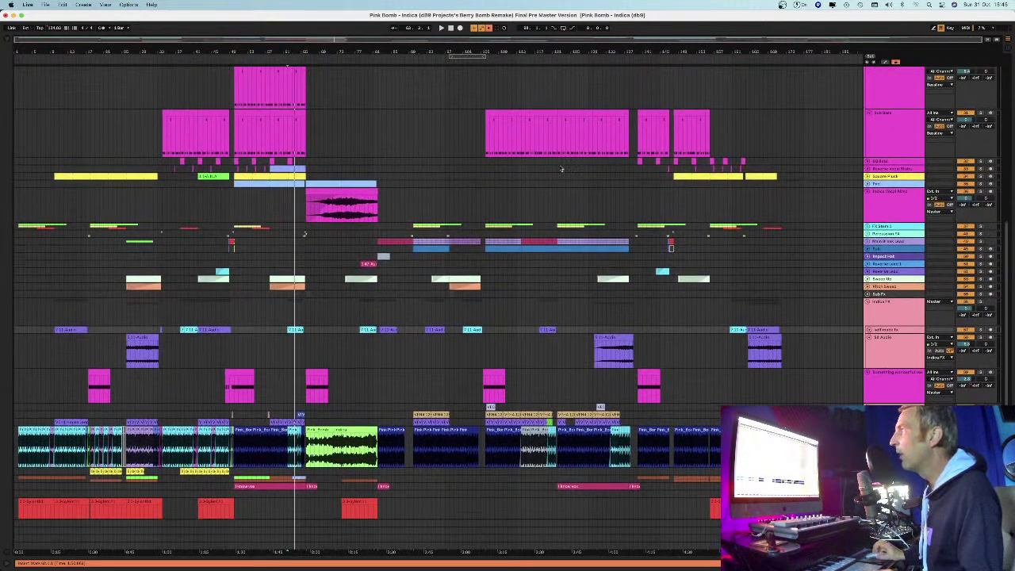
scroll(620, 170, "up", 15)
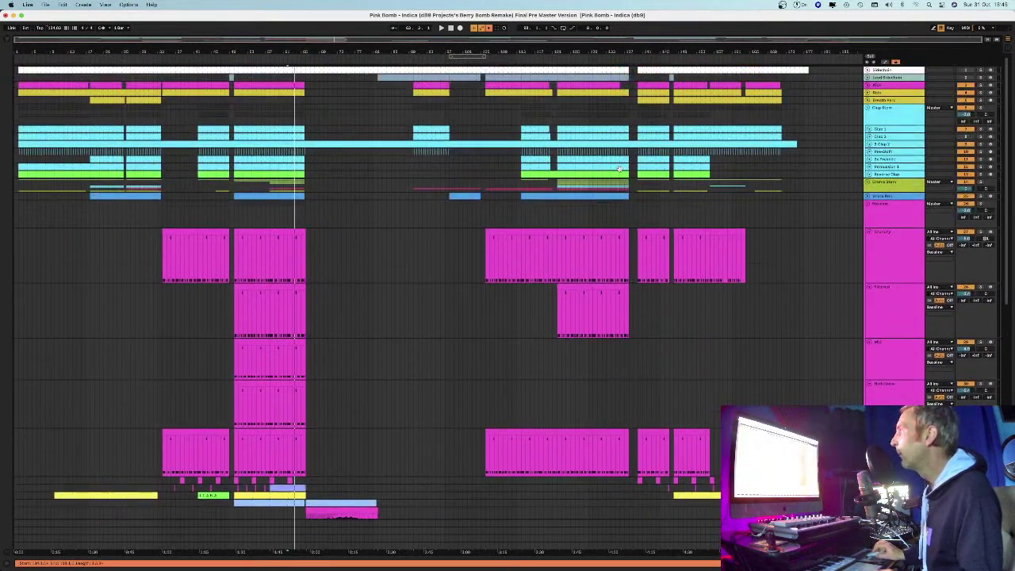
Step: Play the lead-in to the first bassline section, solo the bassline group, and open the notes of its first clip
left_click_drag(165, 51, 280, 254)
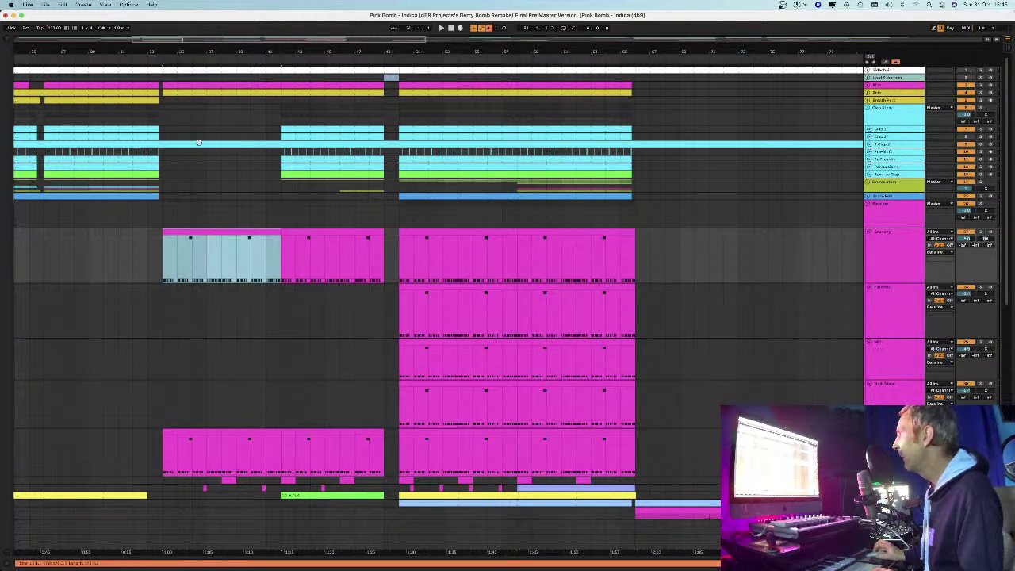
left_click(146, 58)
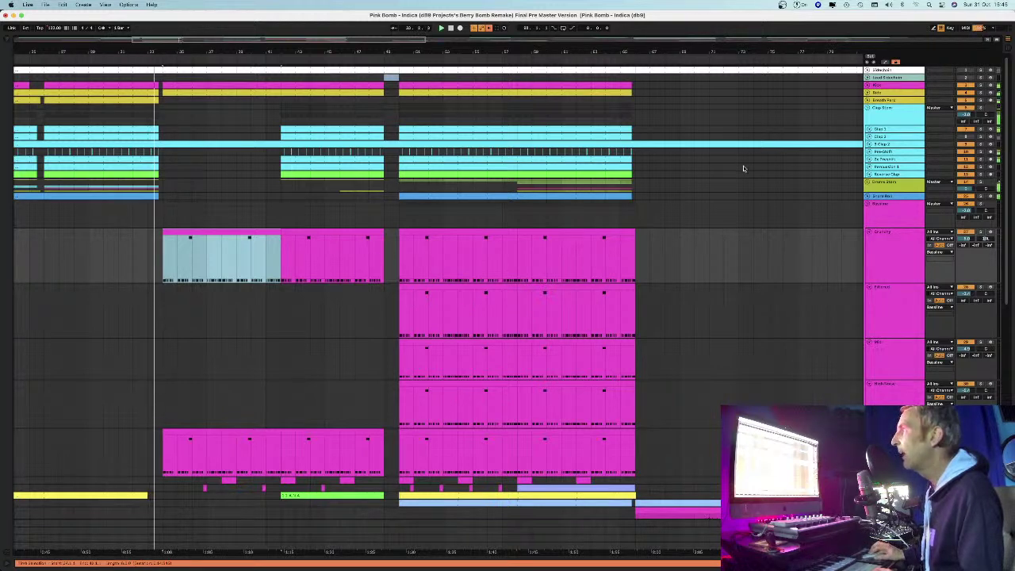
left_click(969, 205)
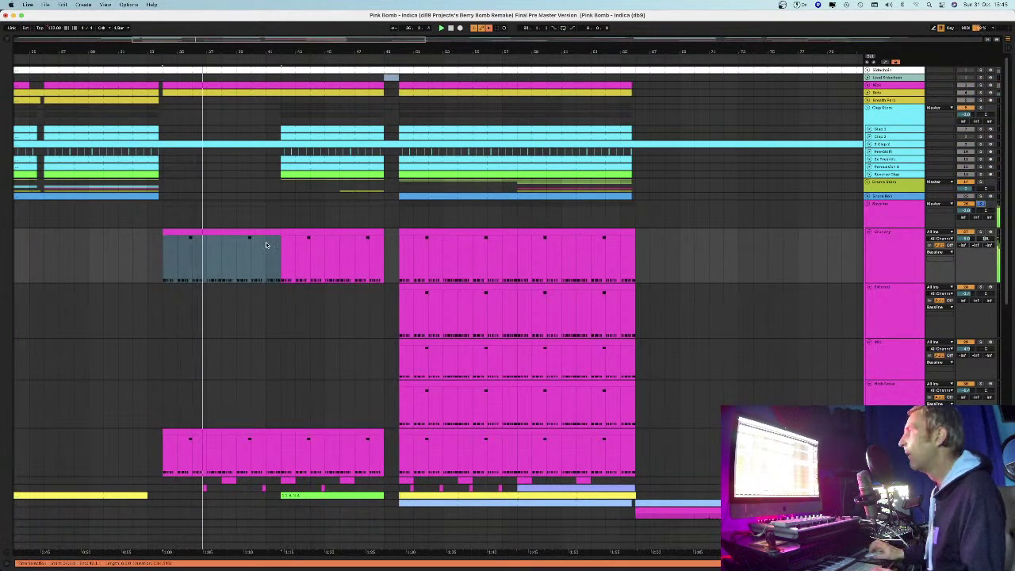
left_click(225, 231)
double_click(225, 231)
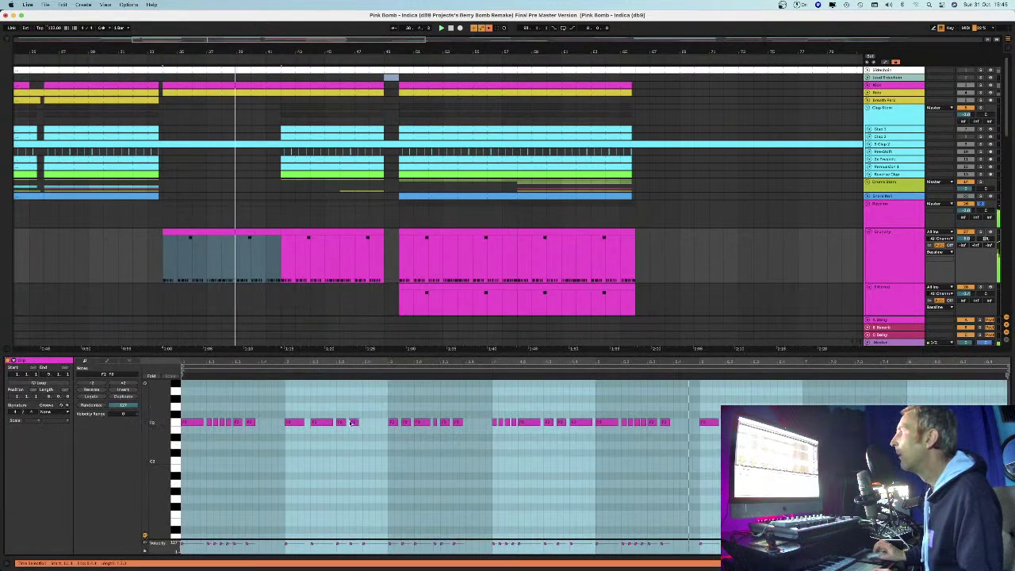
Step: Show the pitch bend envelope of the first bassline clip, enlarge its downward ramp, and play the clip
left_click(107, 362)
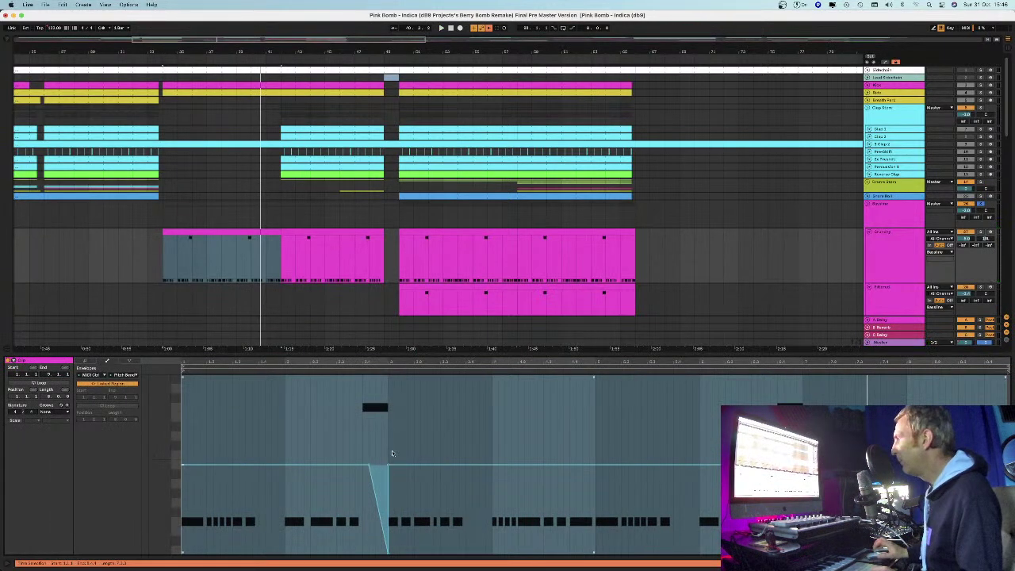
left_click_drag(363, 362, 425, 395)
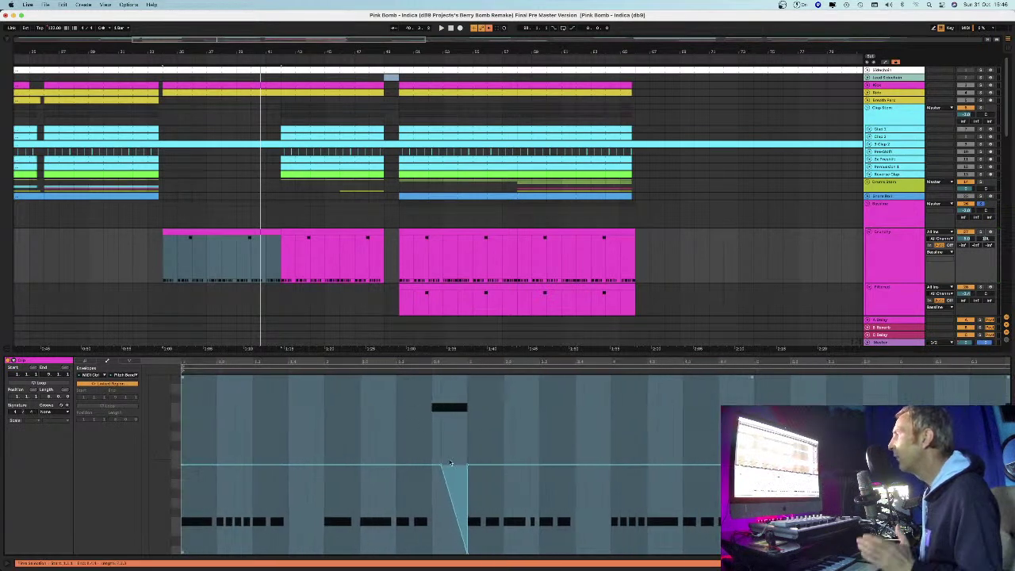
key("space")
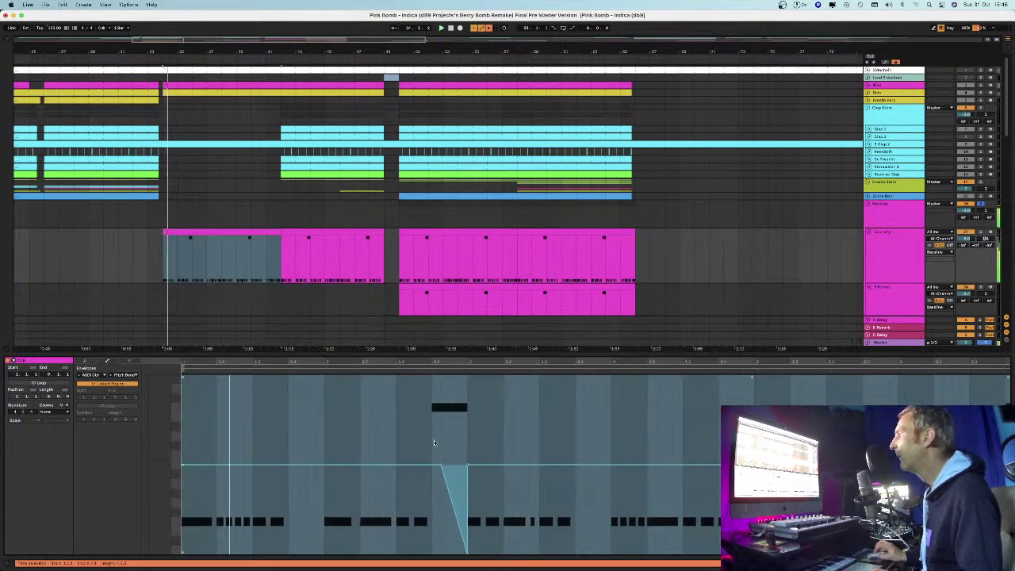
Step: Add the kick to the bassline solo and audition the Sub Bass and the top bass layer
scroll(834, 234, "down", 3)
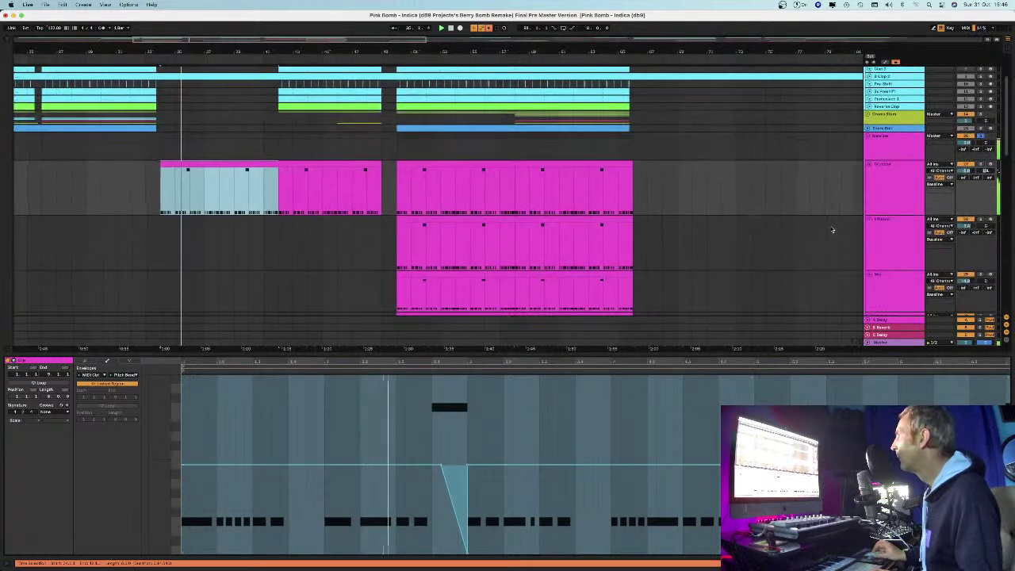
scroll(834, 236, "up", 3)
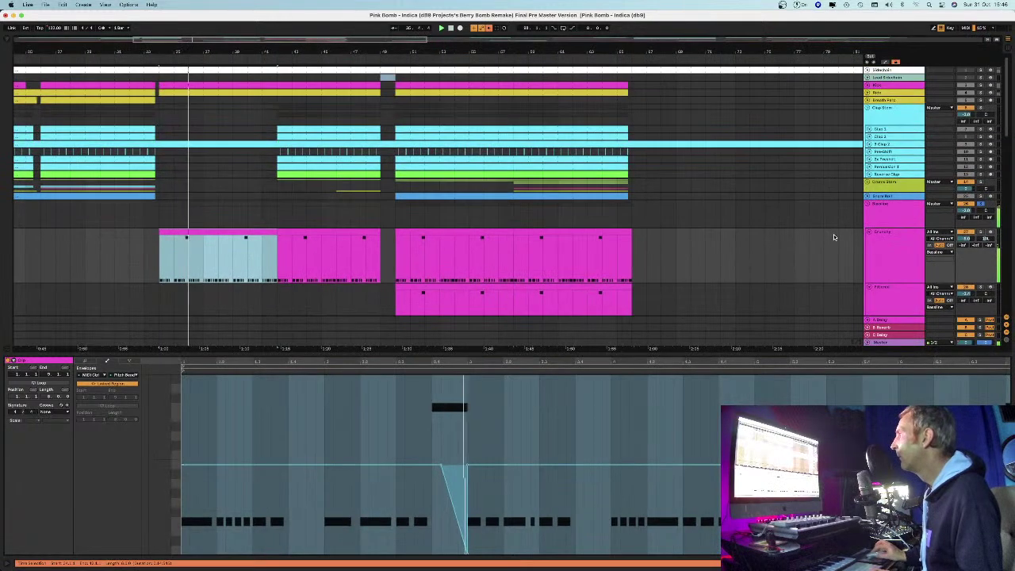
left_click(983, 85)
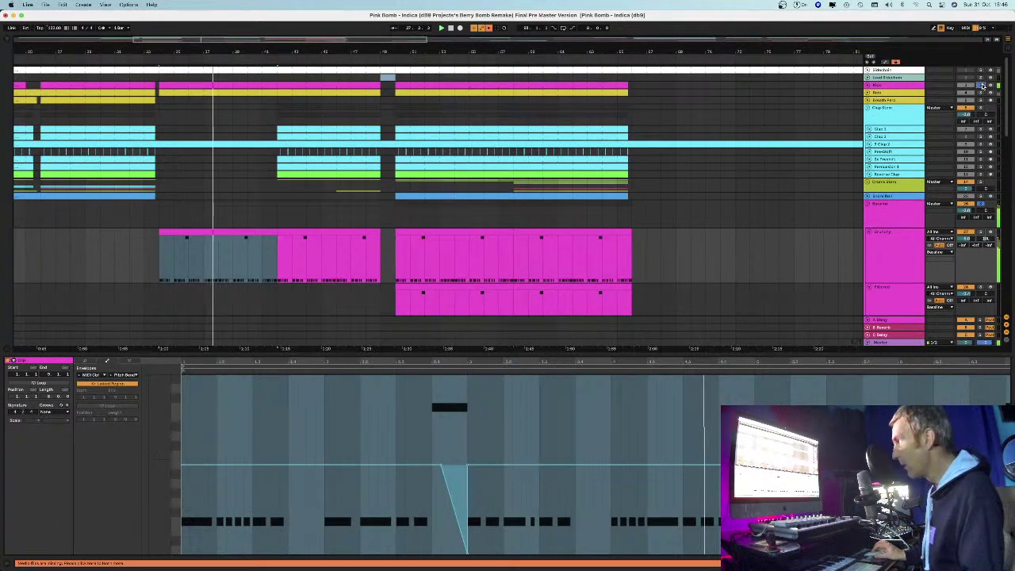
scroll(170, 233, "down", 6)
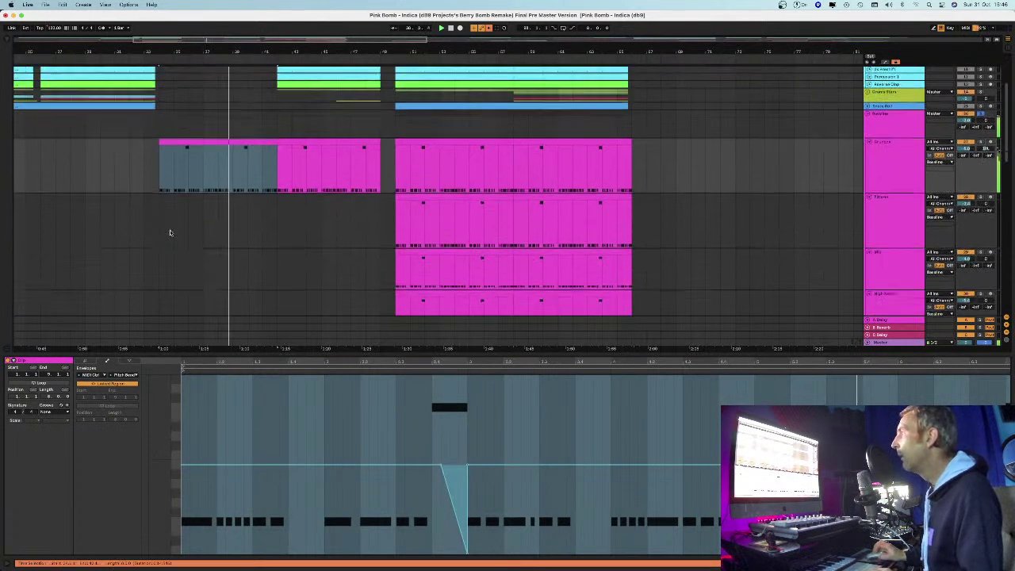
scroll(171, 233, "down", 5)
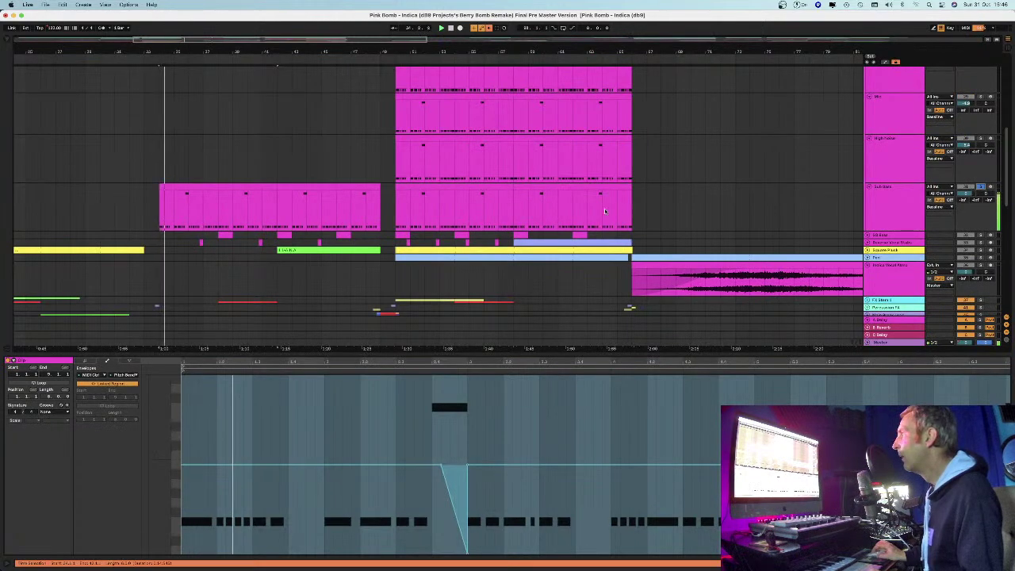
scroll(604, 210, "up", 10)
scroll(604, 210, "up", 6)
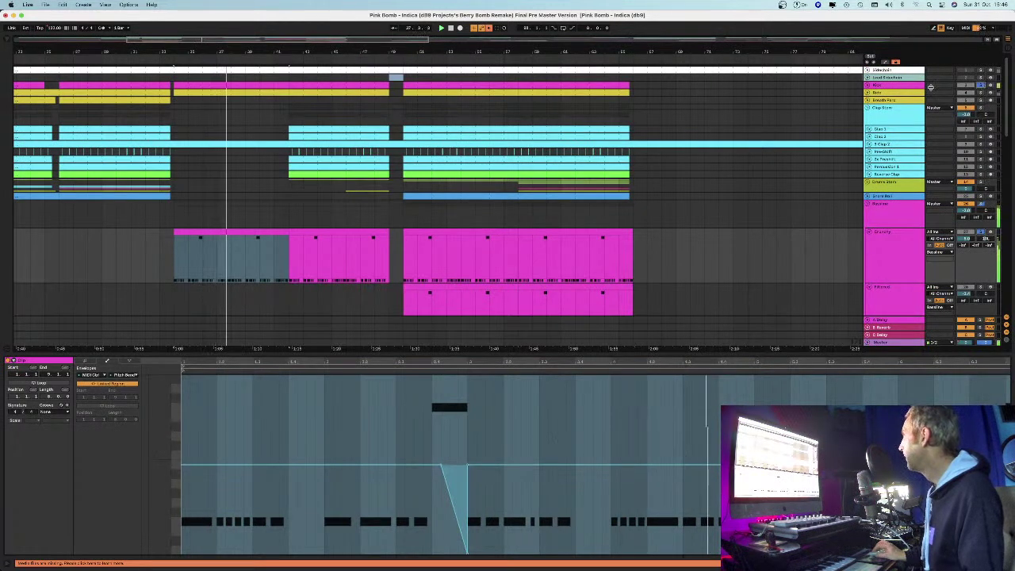
Step: Play the full mix through the second bassline section towards the breakdown with the clip details hidden, following the tracks down the arrangement
left_click_drag(264, 67, 268, 61)
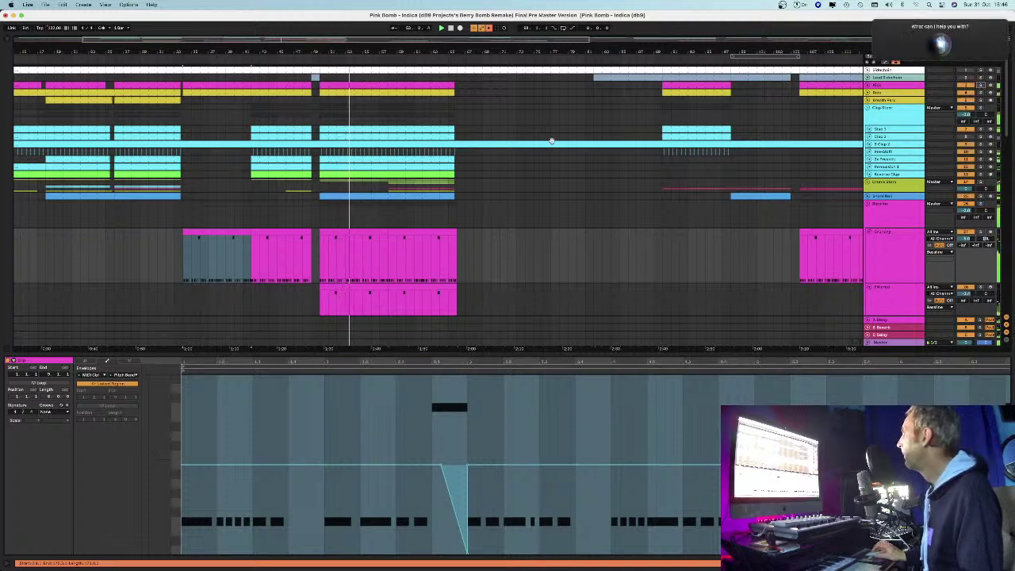
left_click(536, 176)
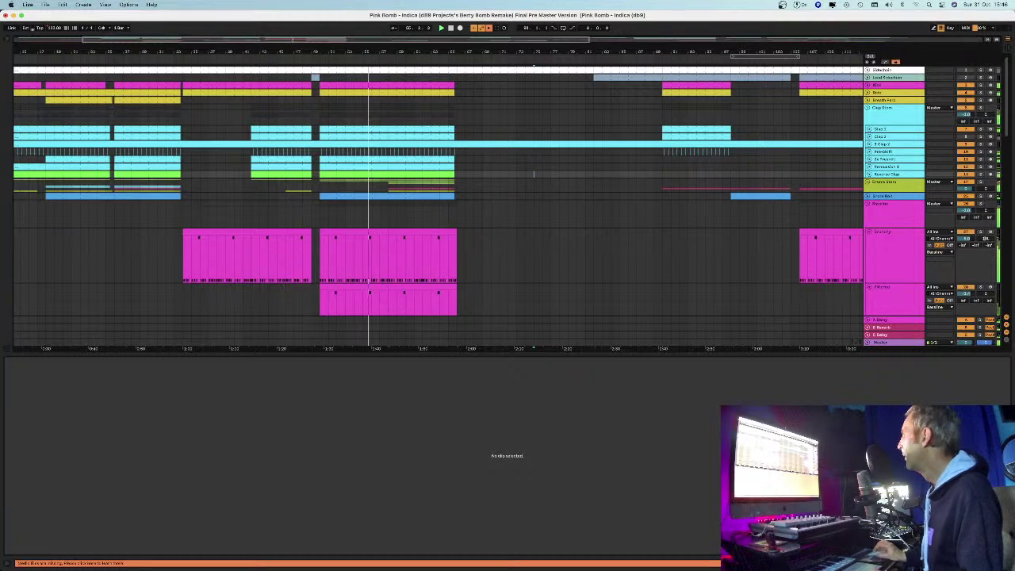
key("super+alt+l")
scroll(595, 299, "down", 5)
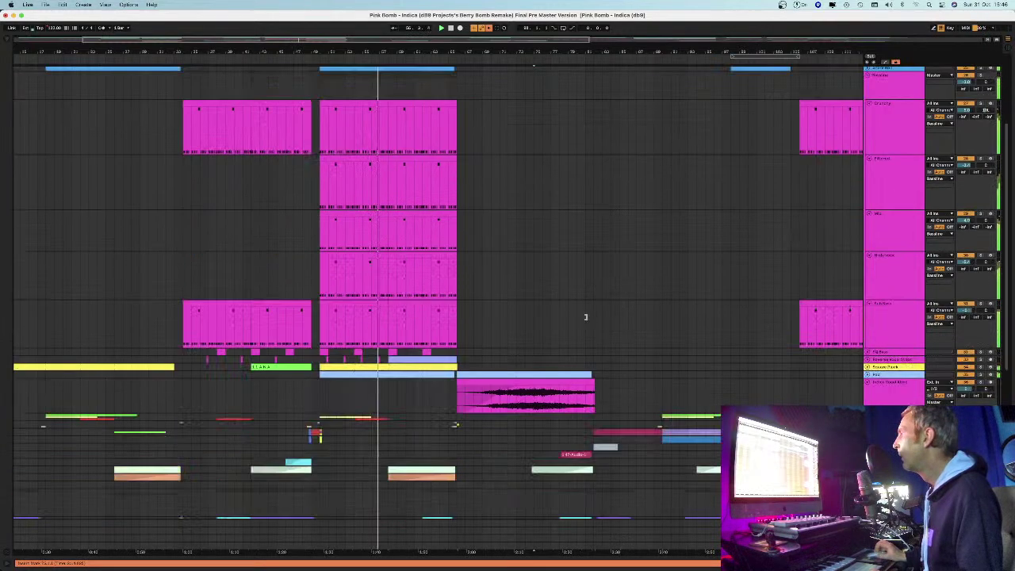
scroll(588, 319, "down", 5)
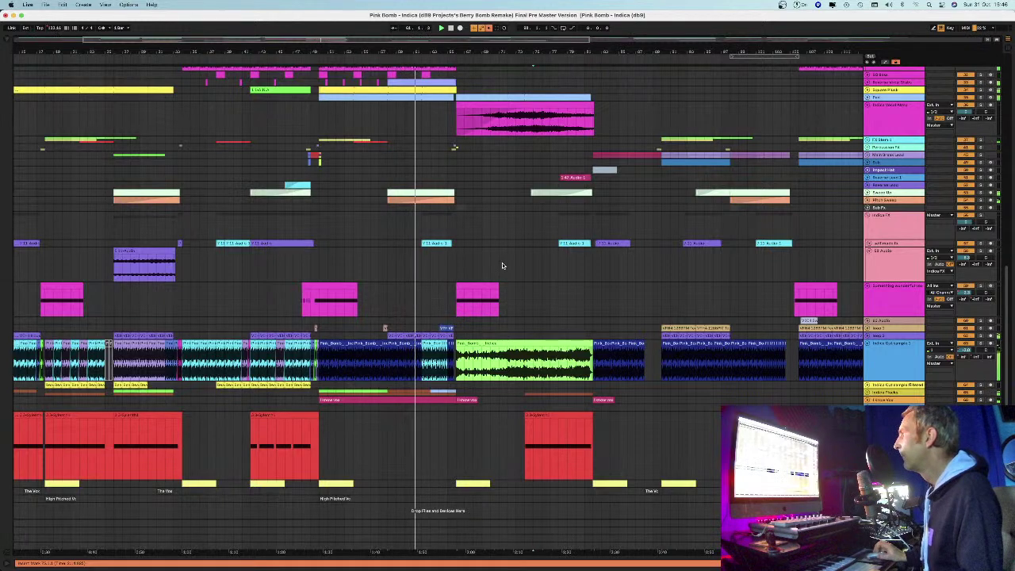
scroll(502, 265, "up", 5)
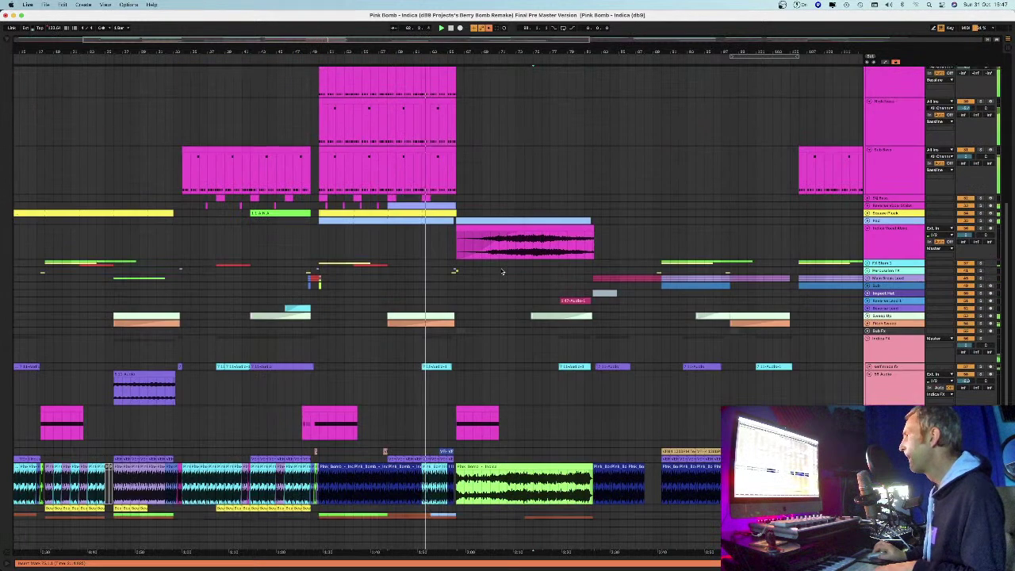
left_click_drag(473, 52, 472, 52)
scroll(437, 293, "down", 5)
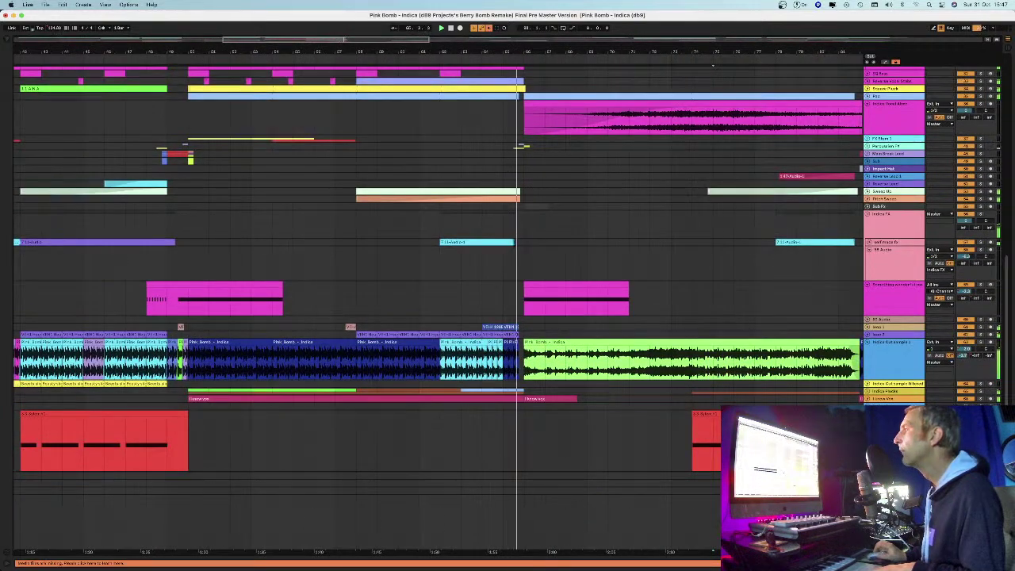
Step: Show the device chain and track automation, play the start of the breakdown, and select that point on the magenta Indica vocal track
key("shift+Tab")
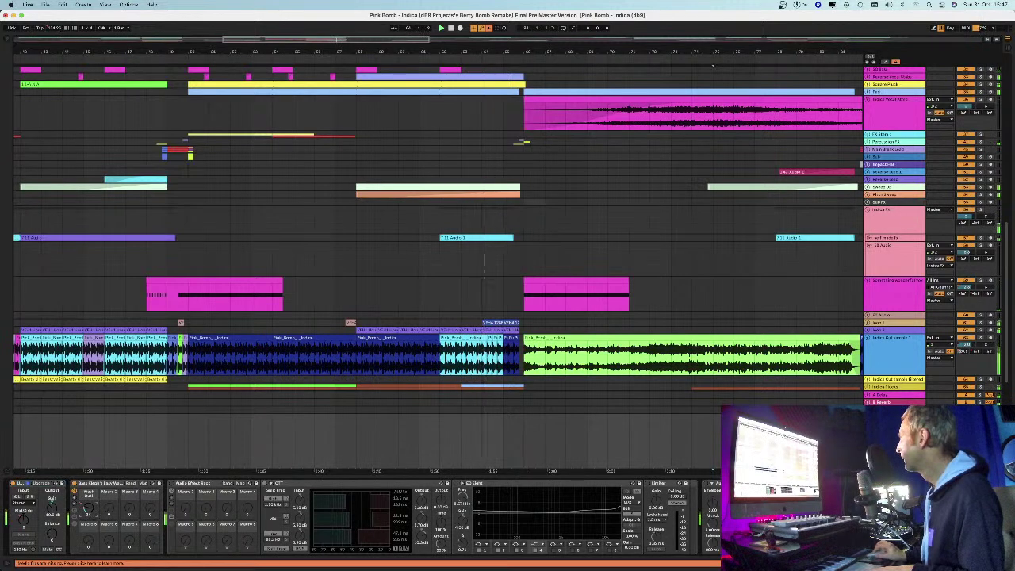
left_click(895, 61)
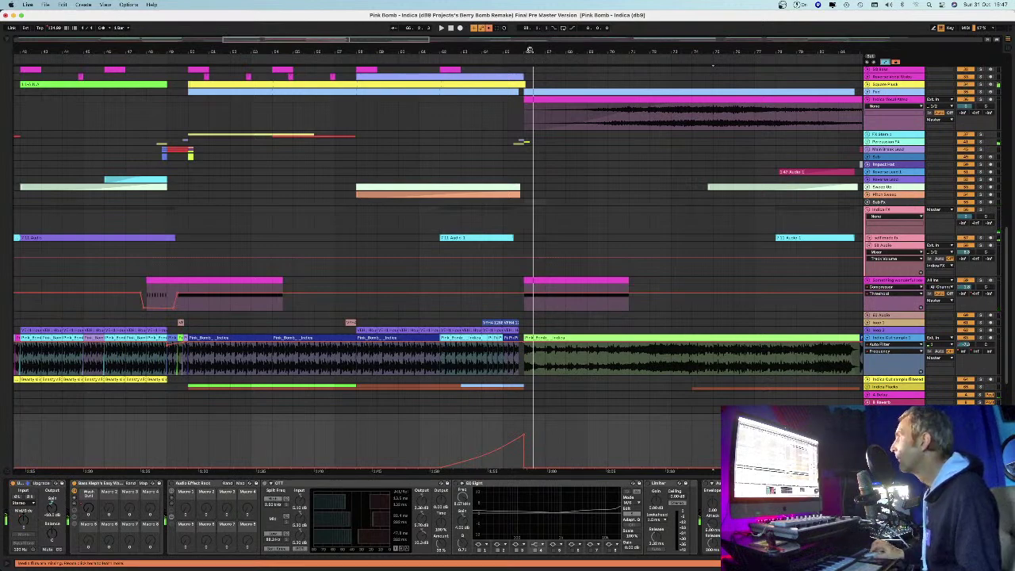
scroll(529, 50, "up", 5)
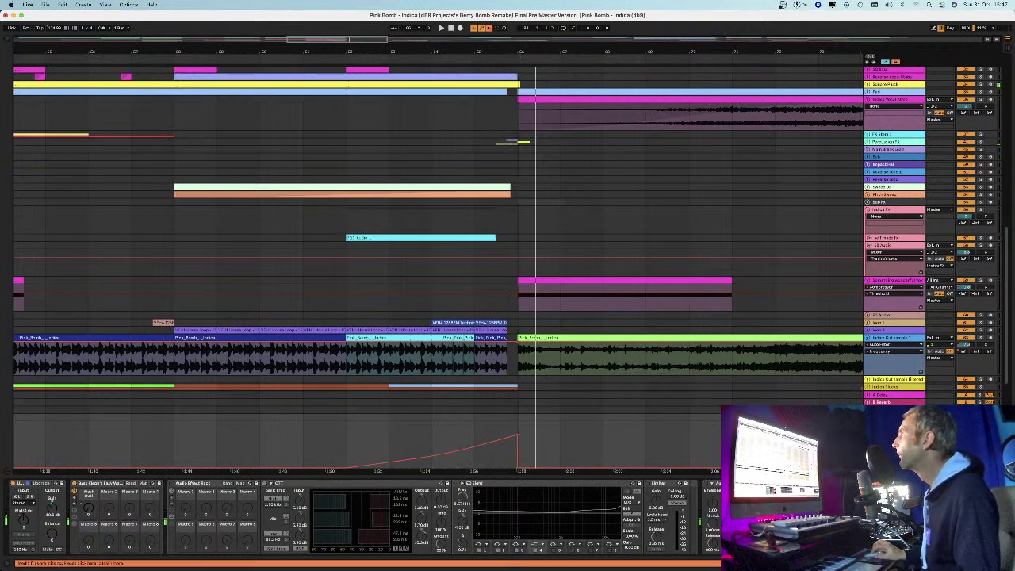
left_click(515, 60)
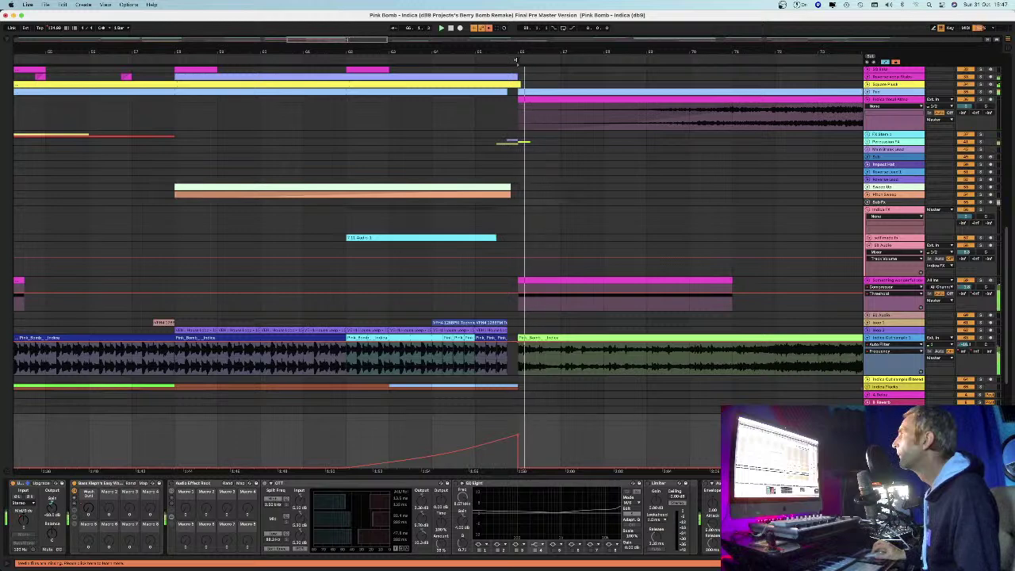
left_click(516, 113)
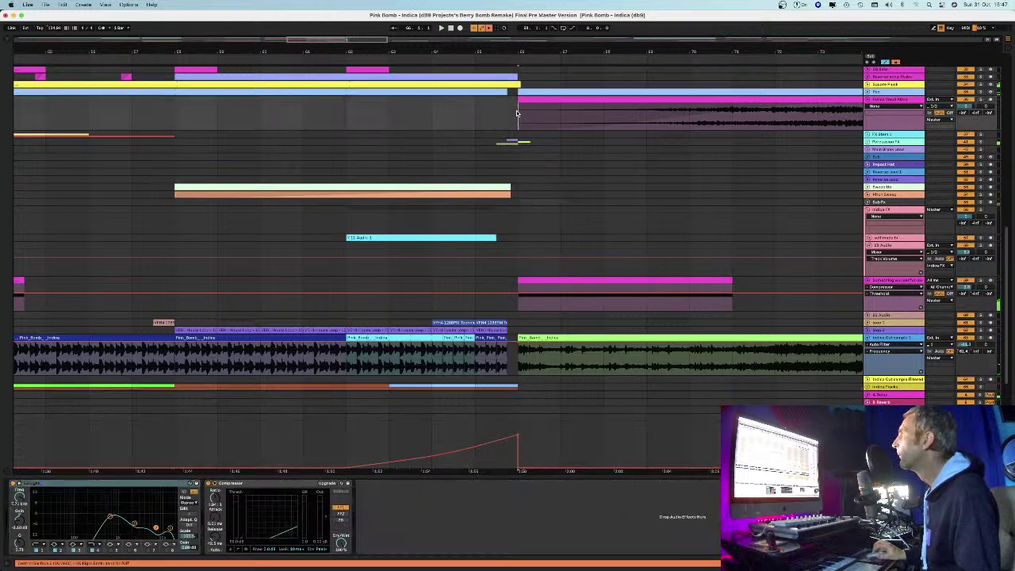
Step: Place the playback position at the breakdown's start and a little further in, and show the whole arrangement
left_click(516, 273)
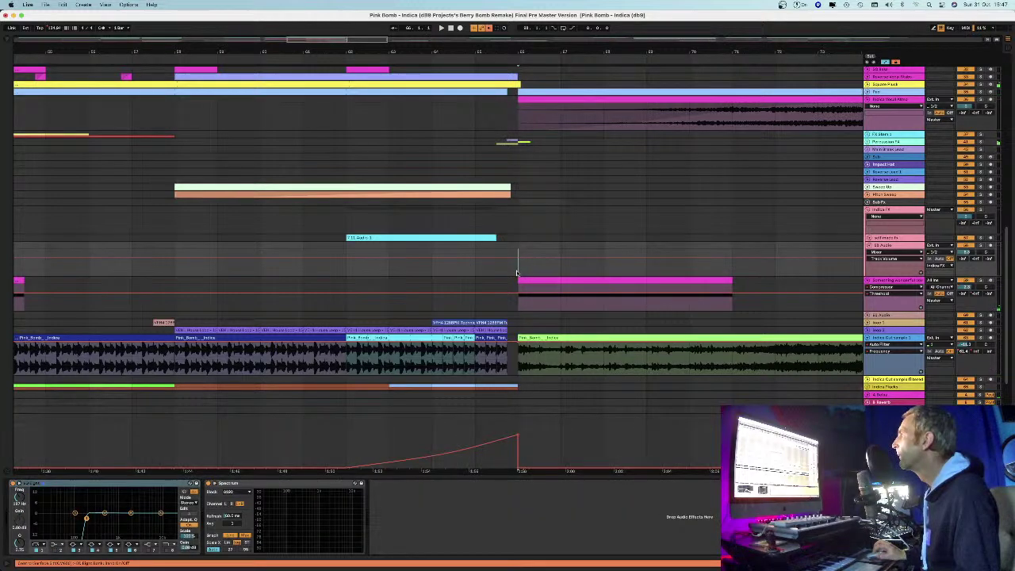
left_click(600, 272)
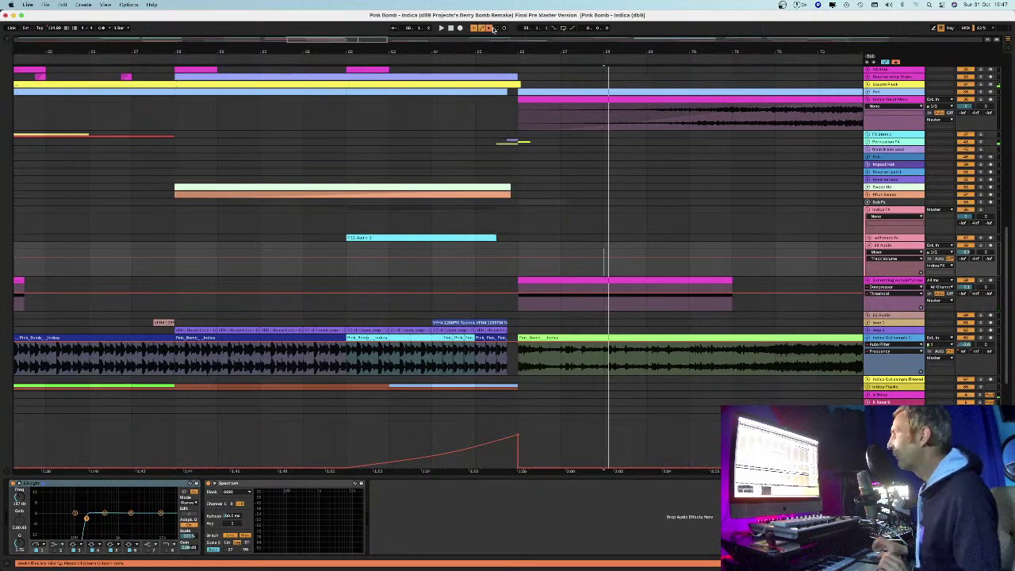
left_click_drag(498, 52, 544, 21)
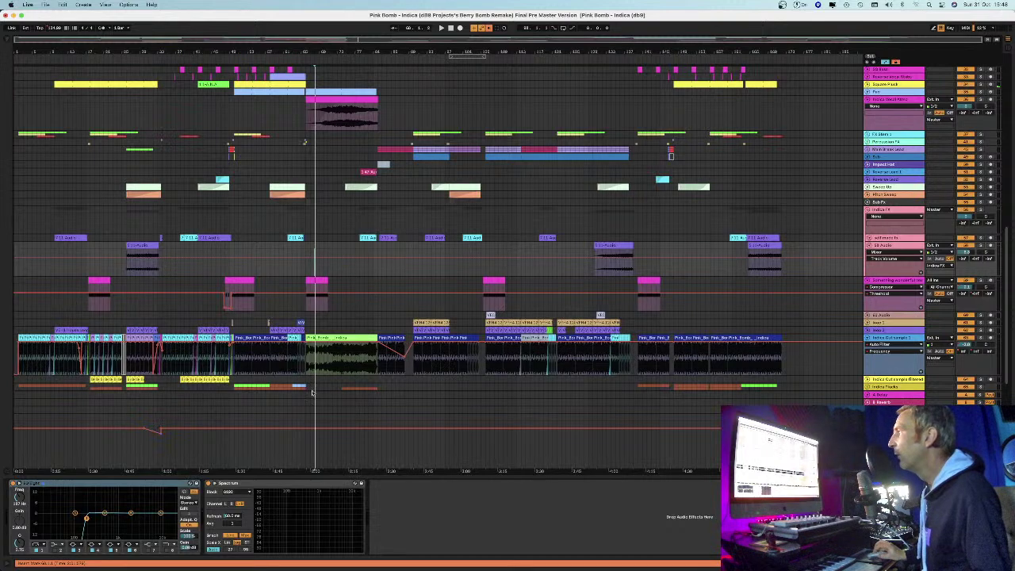
Step: Mark the breakdown's time range on the lowest automation lane and select the green Pink Bomb - Indica clip to show its track's effect chain
left_click(301, 435)
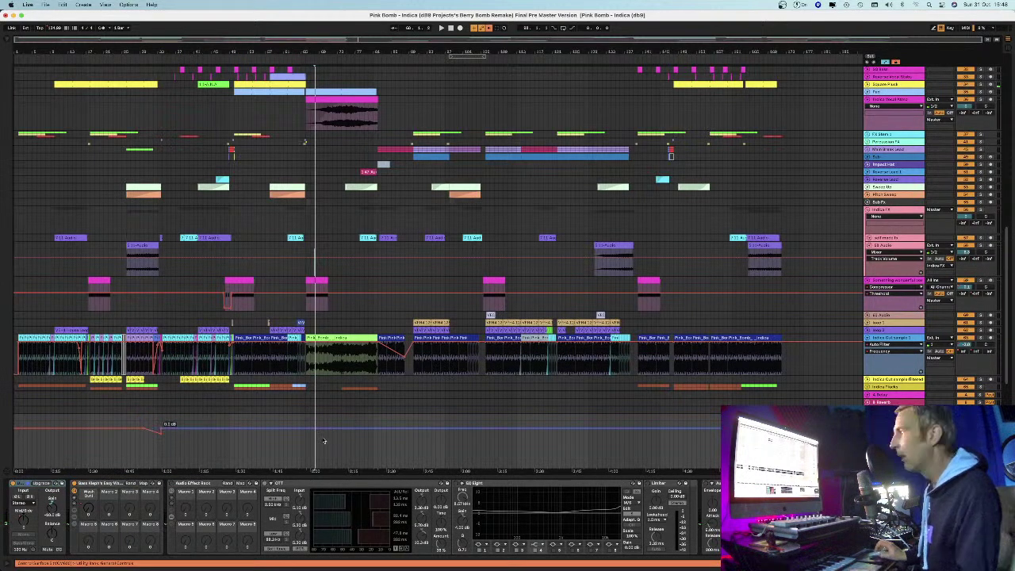
left_click_drag(303, 441, 372, 441)
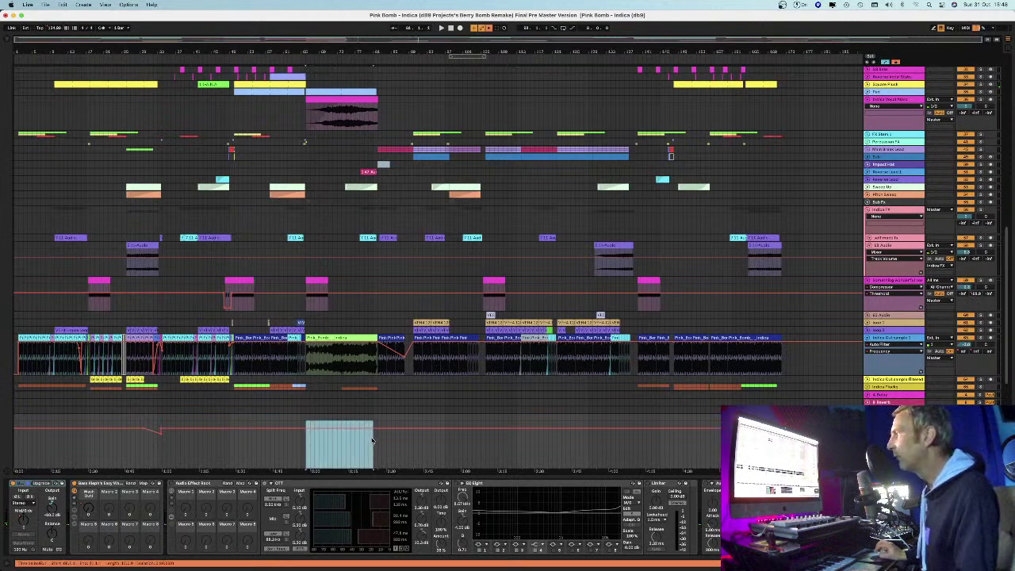
left_click(330, 338)
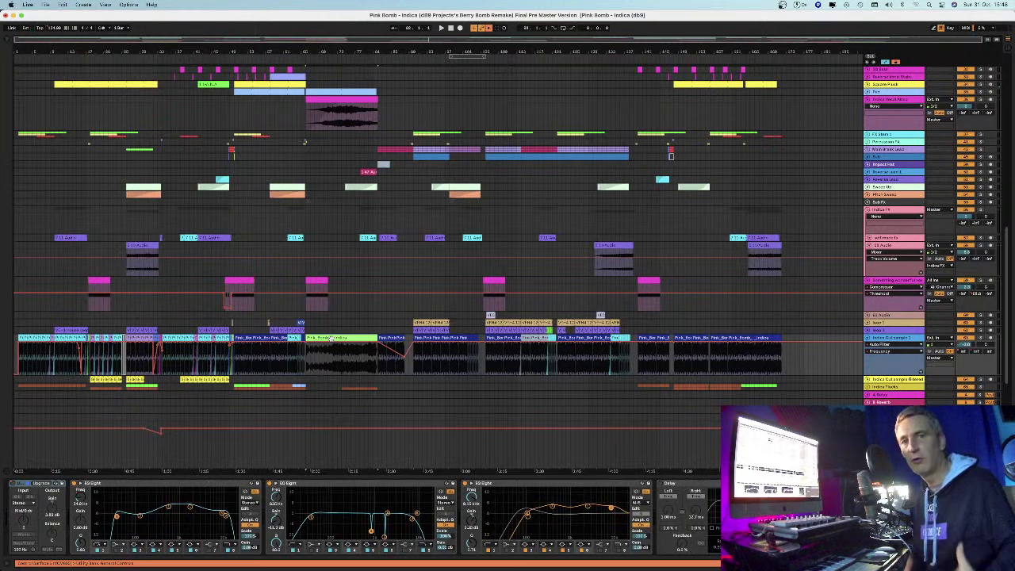
left_click(310, 387)
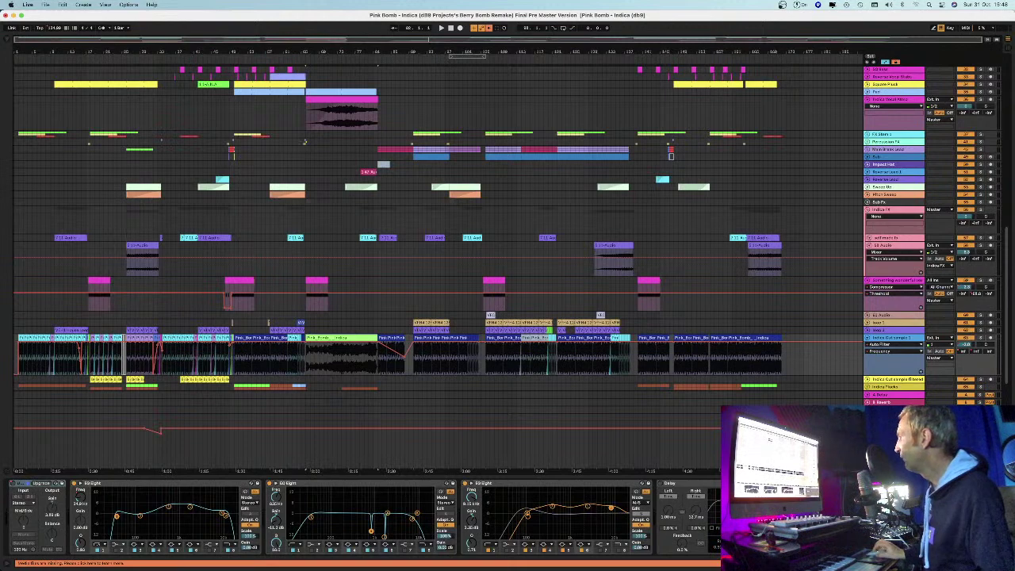
Step: Fold the Indica cut sample track, the Indica FX group and the magenta track below it
key("ctrl+z")
left_click(867, 339)
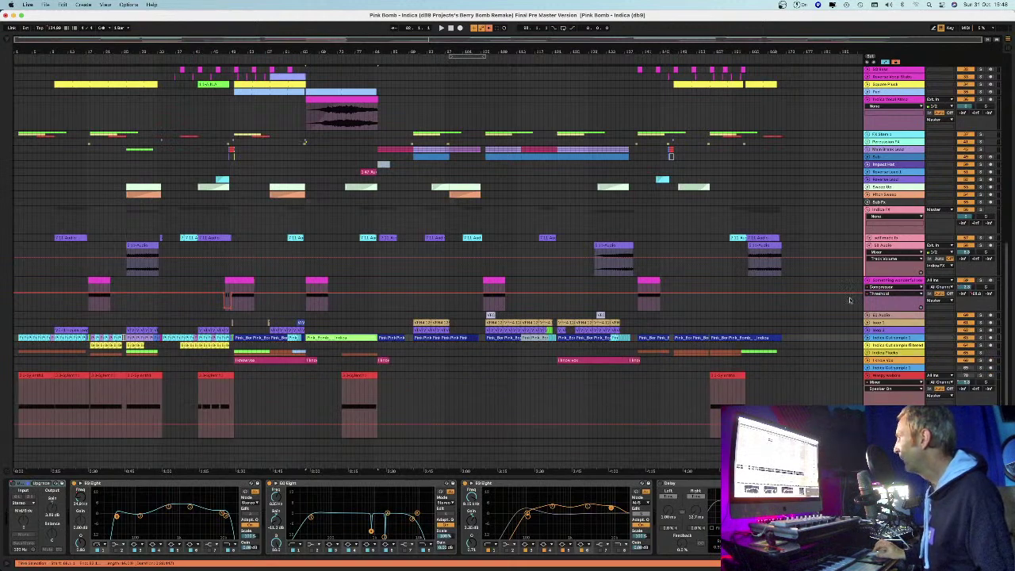
left_click(867, 211)
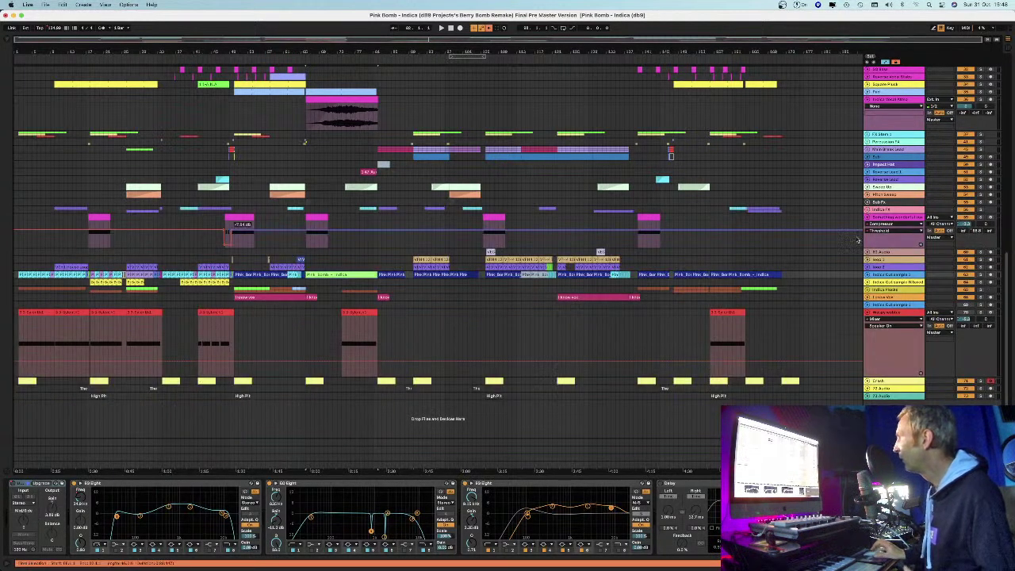
left_click(868, 215)
Step: Fold the bassline and clap groups, the magenta Indica vocal track and the red track so that all tracks fit compactly
scroll(834, 249, "up", 3)
scroll(834, 249, "up", 5)
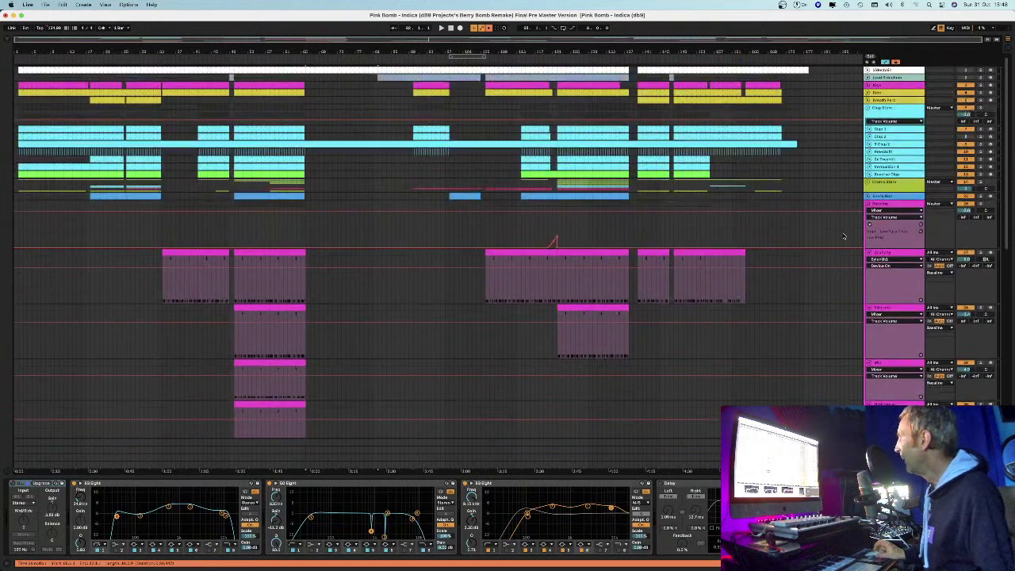
left_click(868, 209)
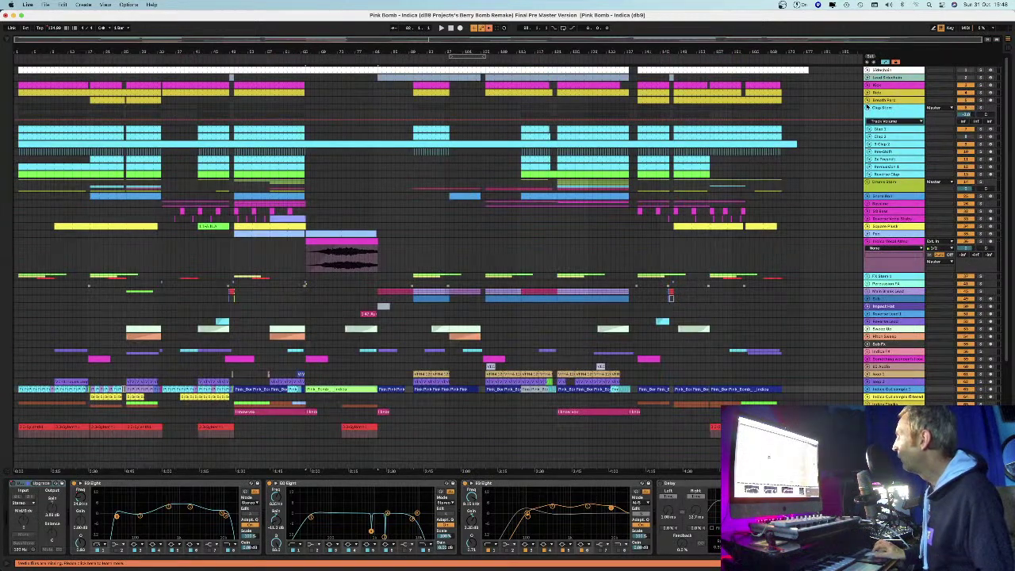
left_click(867, 107)
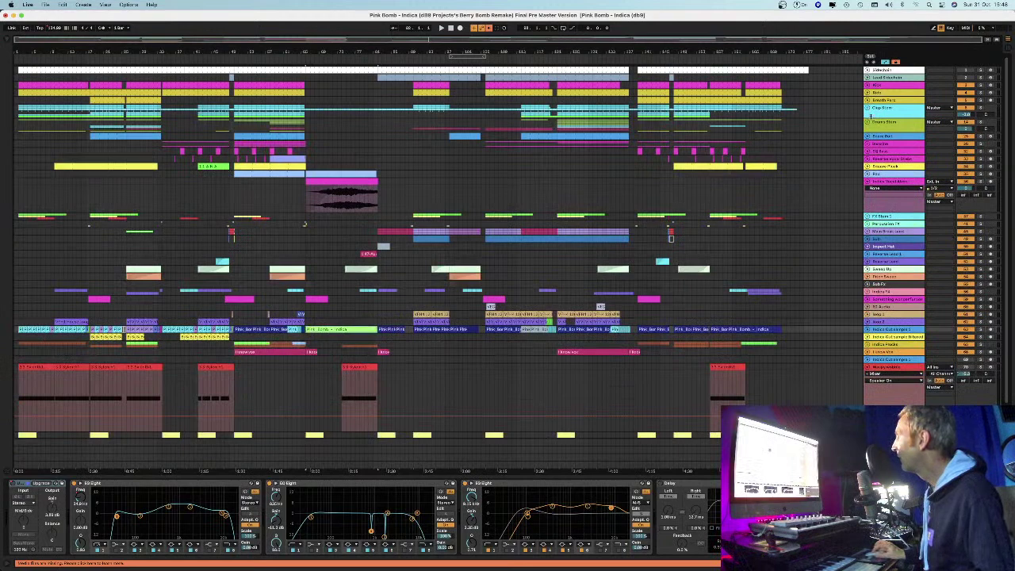
left_click(867, 136)
left_click(867, 137)
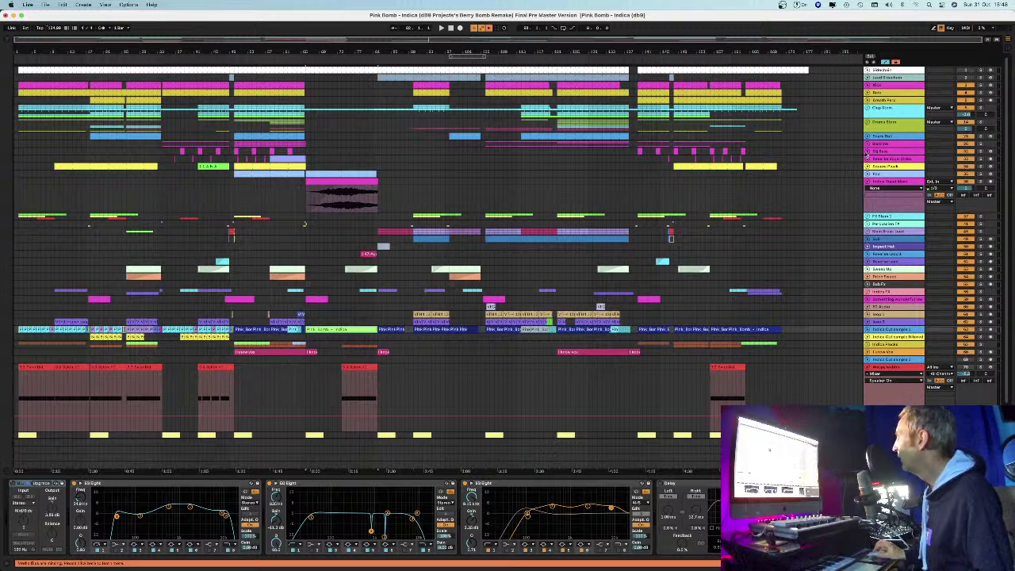
left_click(866, 182)
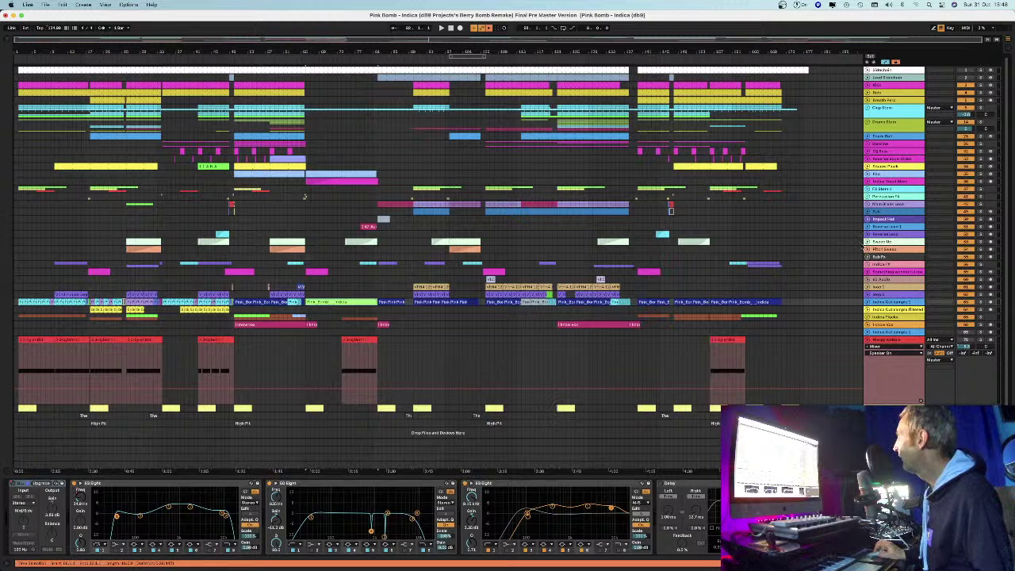
left_click(868, 341)
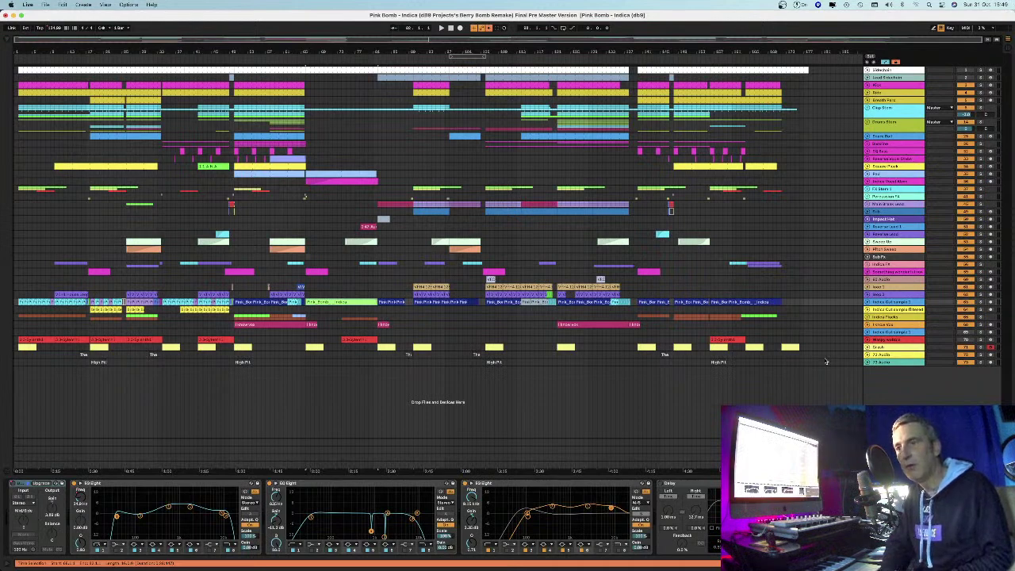
Step: Switch to the browser, enlarge its window, and look over the Indica remixes on the Pink Bomb SoundCloud page
double_click(46, 16)
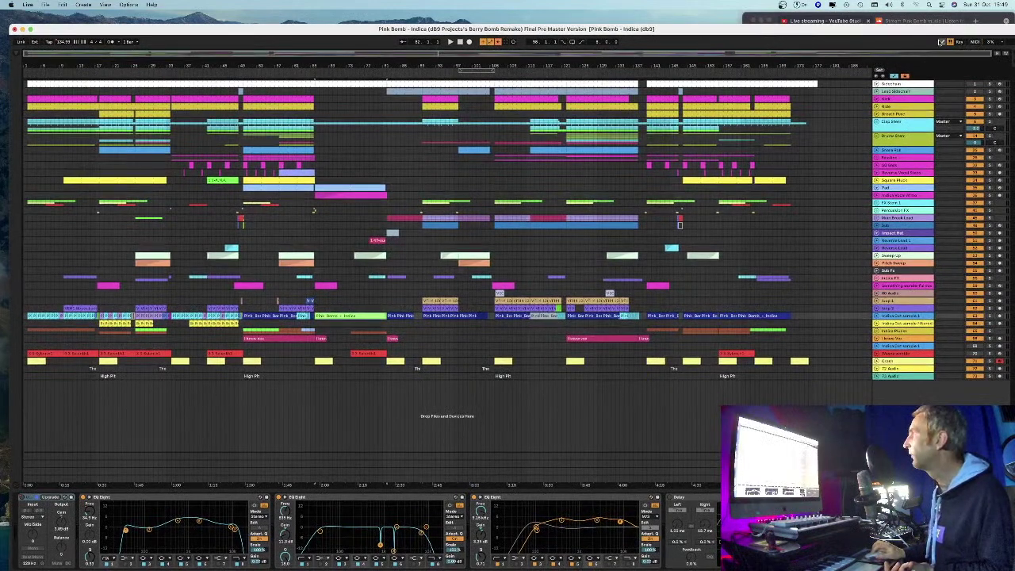
left_click(918, 23)
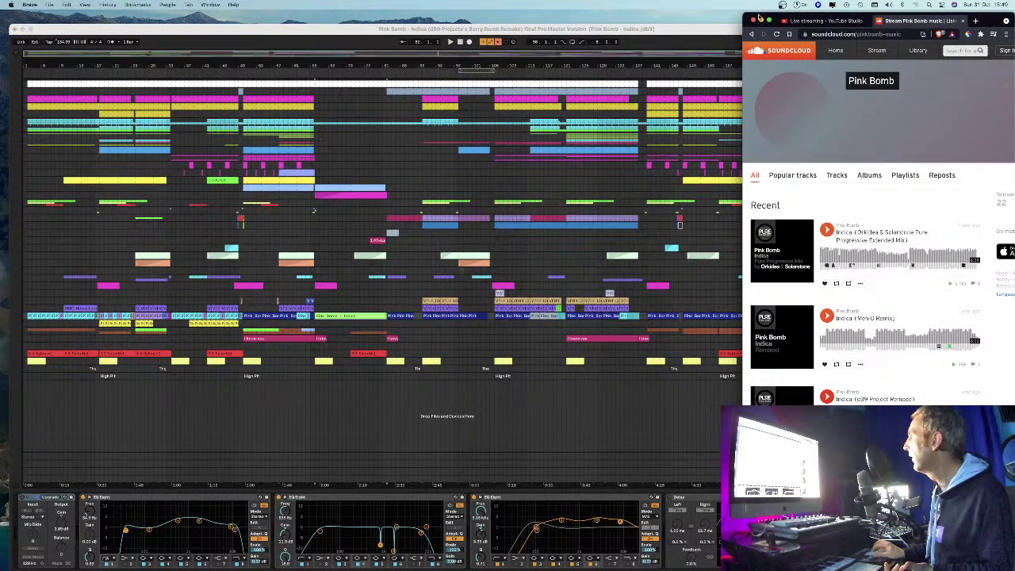
double_click(919, 23)
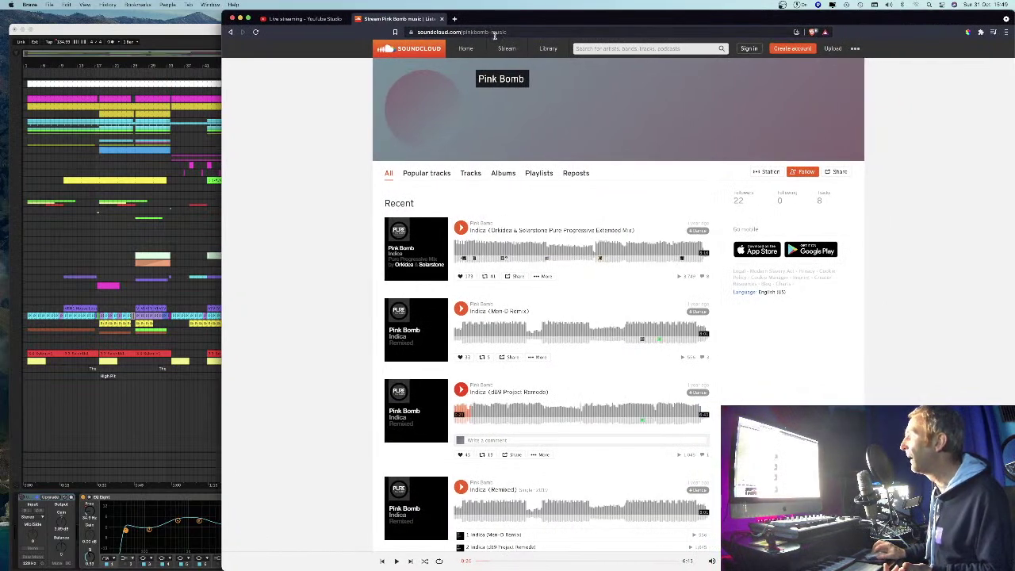
scroll(493, 274, "down", 2)
scroll(494, 278, "up", 2)
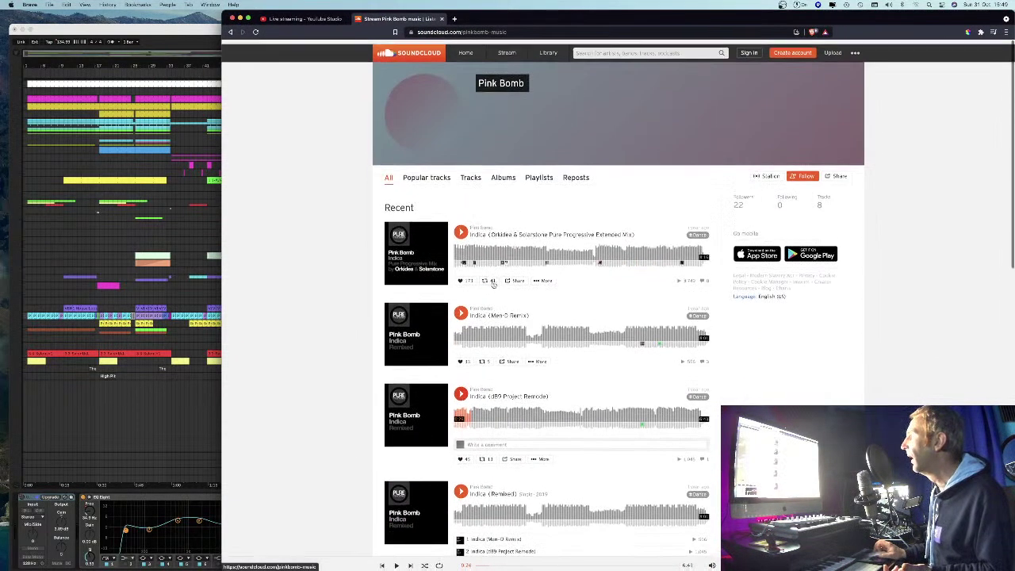
scroll(495, 284, "down", 1)
scroll(507, 270, "up", 1)
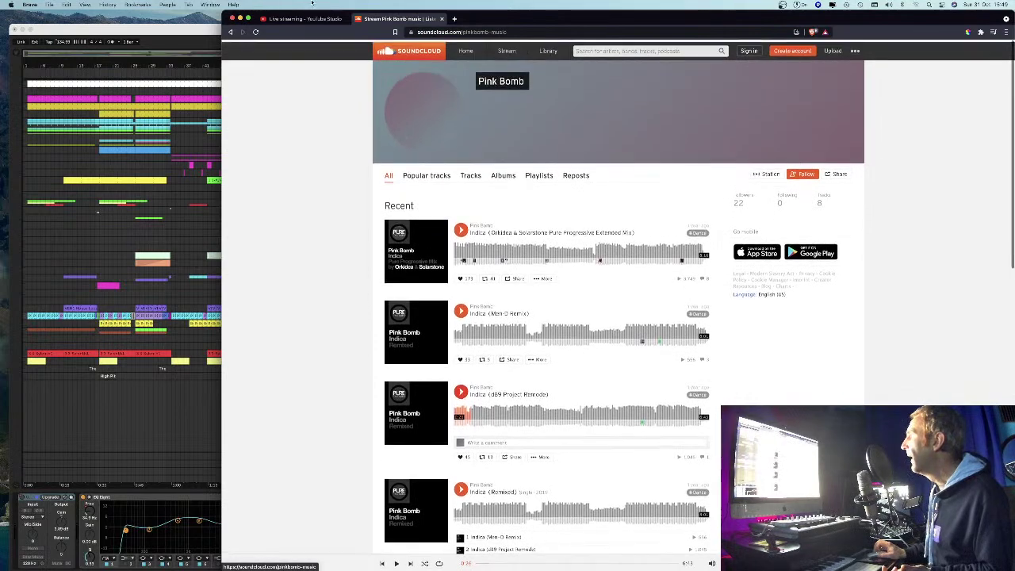
Step: Return to Ableton Live and play the transition where the full beat comes back after the breakdown
left_click_drag(256, 19, 248, 19)
left_click(70, 34)
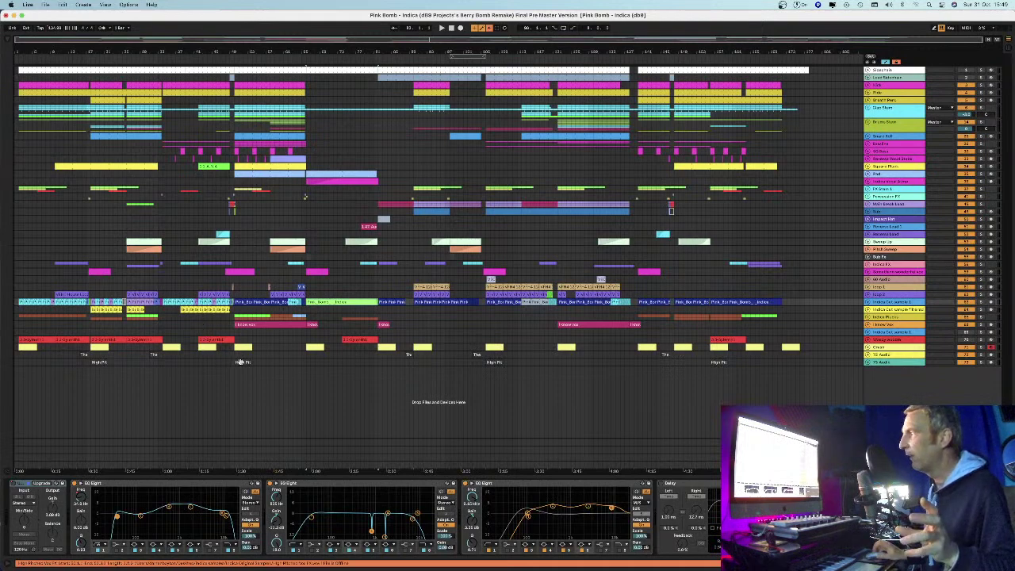
left_click_drag(303, 50, 341, 53)
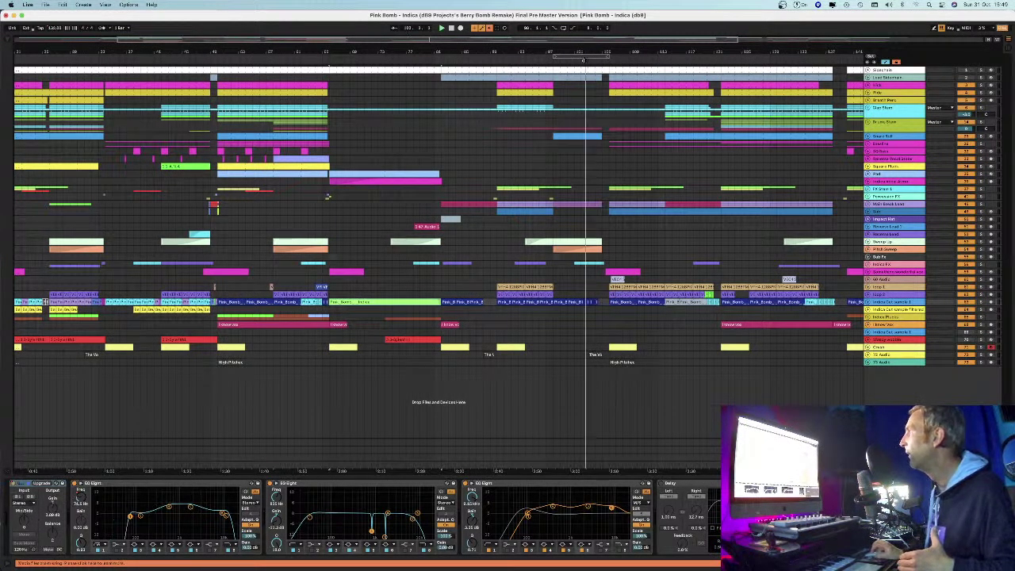
key("space")
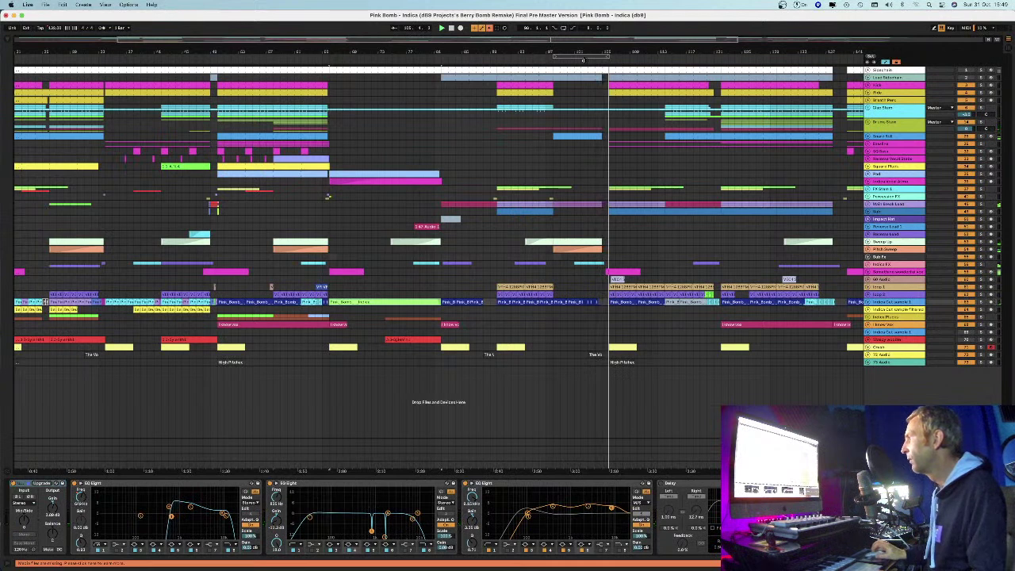
Step: Play the transition from the second bassline section into the breakdown, and the short gap leading into that bassline section
left_click(313, 56)
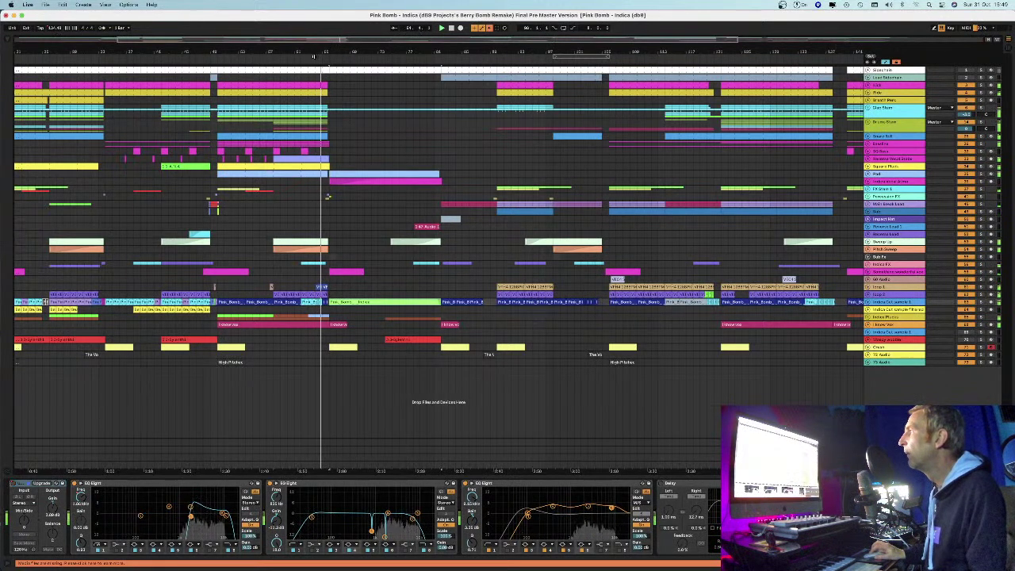
left_click_drag(324, 53, 273, 68)
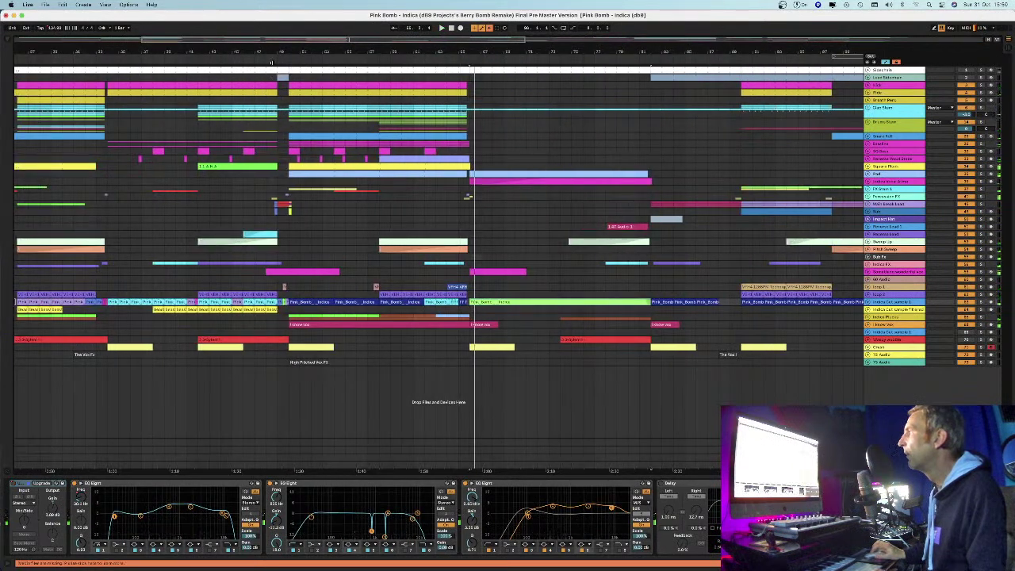
left_click(271, 58)
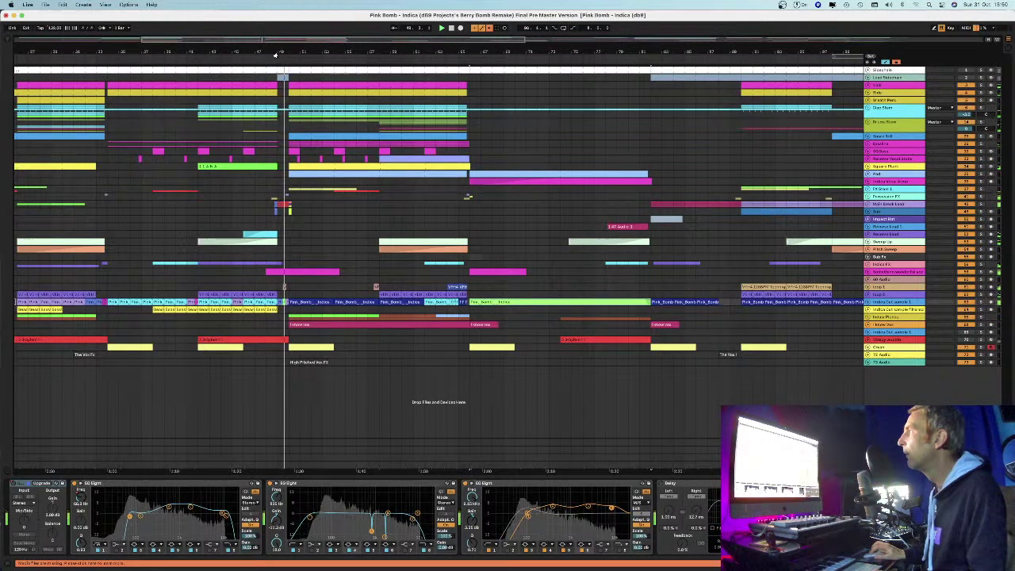
left_click_drag(278, 52, 472, 48)
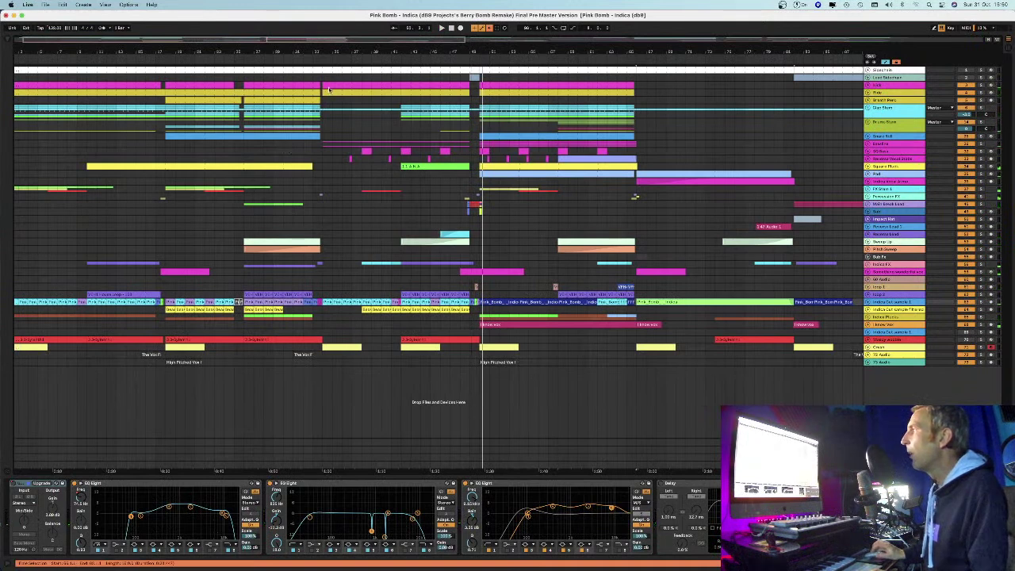
Step: Play the fill before the first bassline section, enlarge it in the arrangement, and examine the Indica sample track's device chain through to Spectrum
left_click(306, 57)
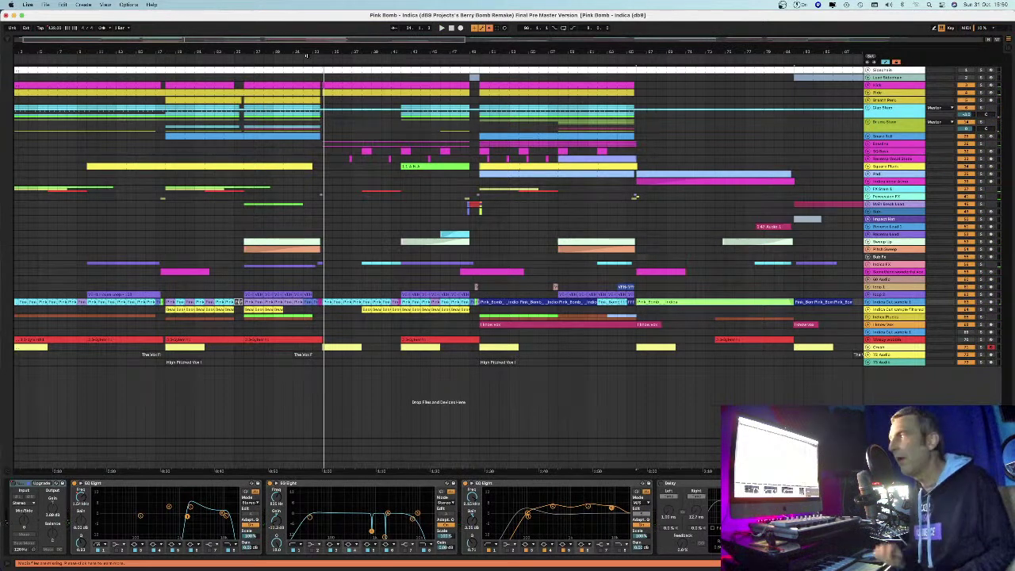
left_click_drag(306, 57, 306, 99)
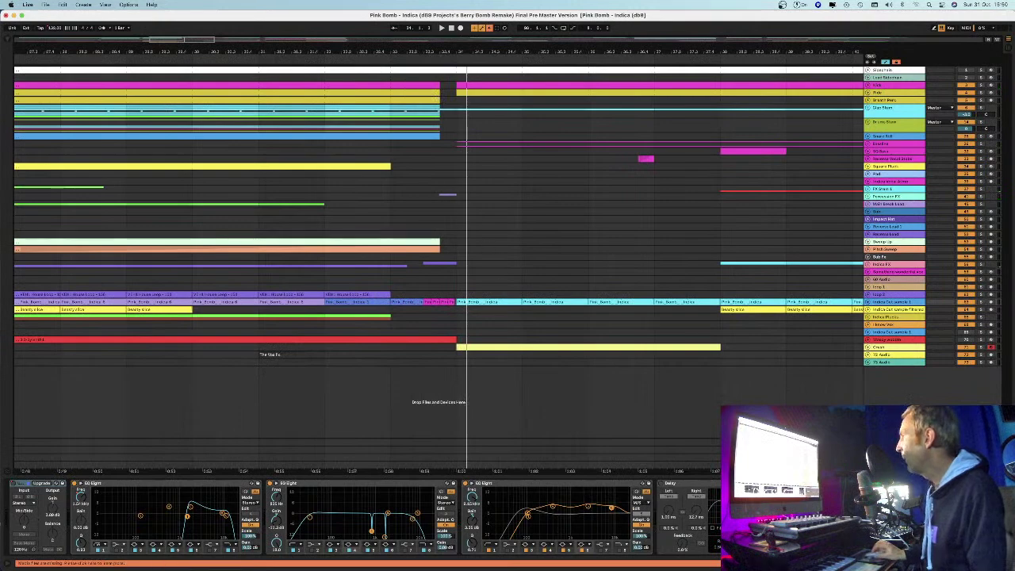
scroll(478, 533, "right", 10)
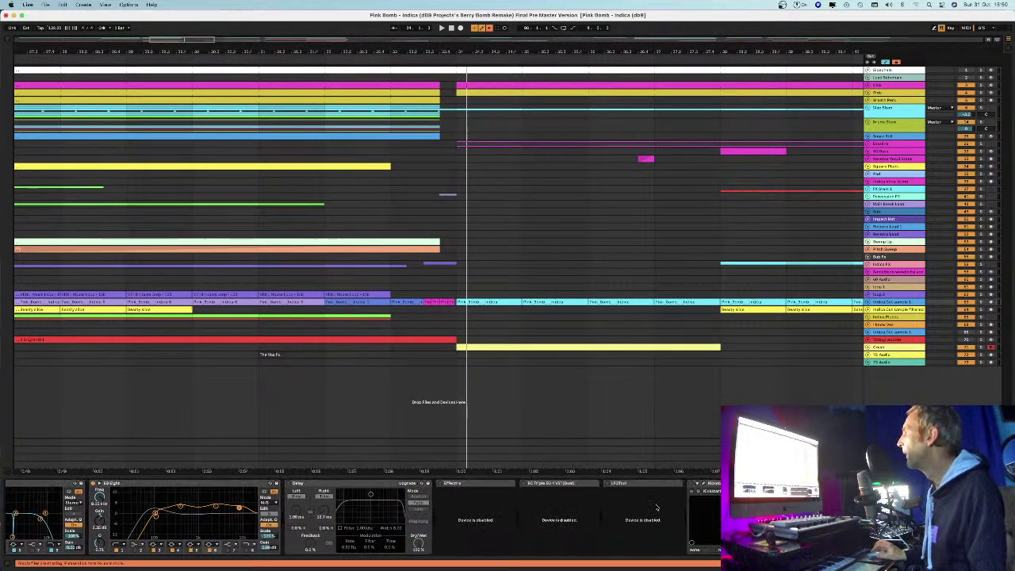
scroll(465, 533, "right", 5)
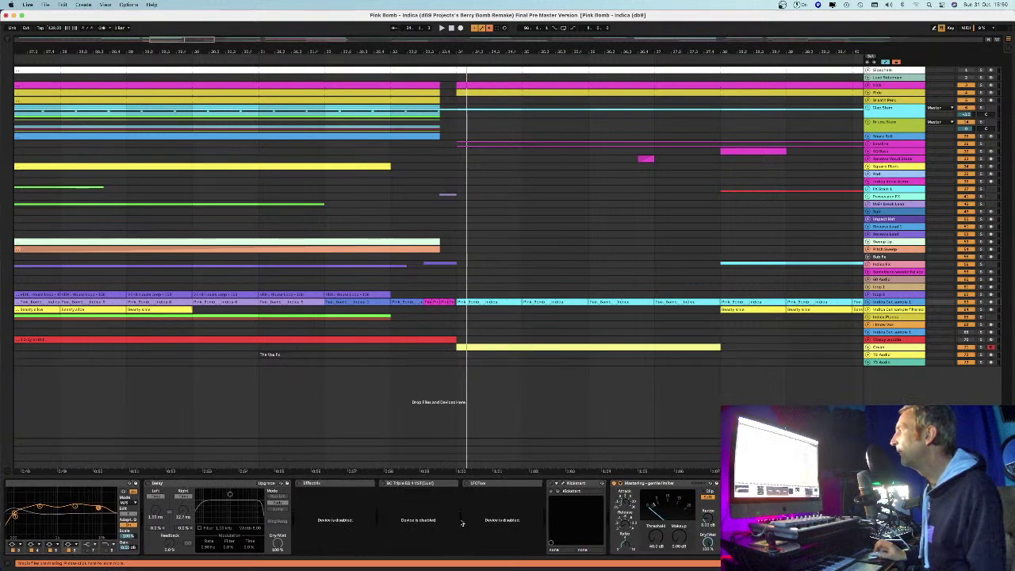
scroll(474, 498, "left", 3)
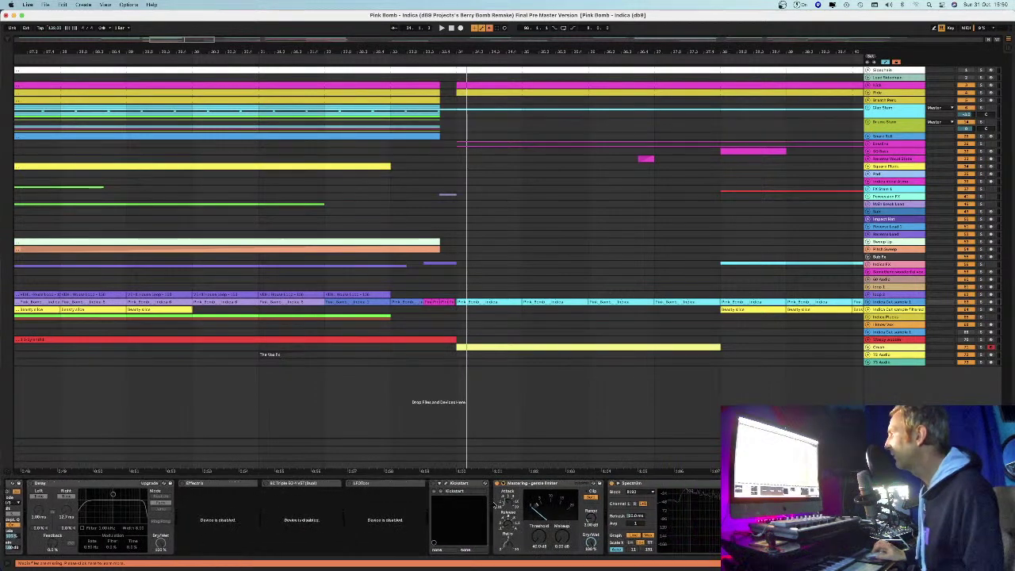
scroll(494, 505, "left", 6)
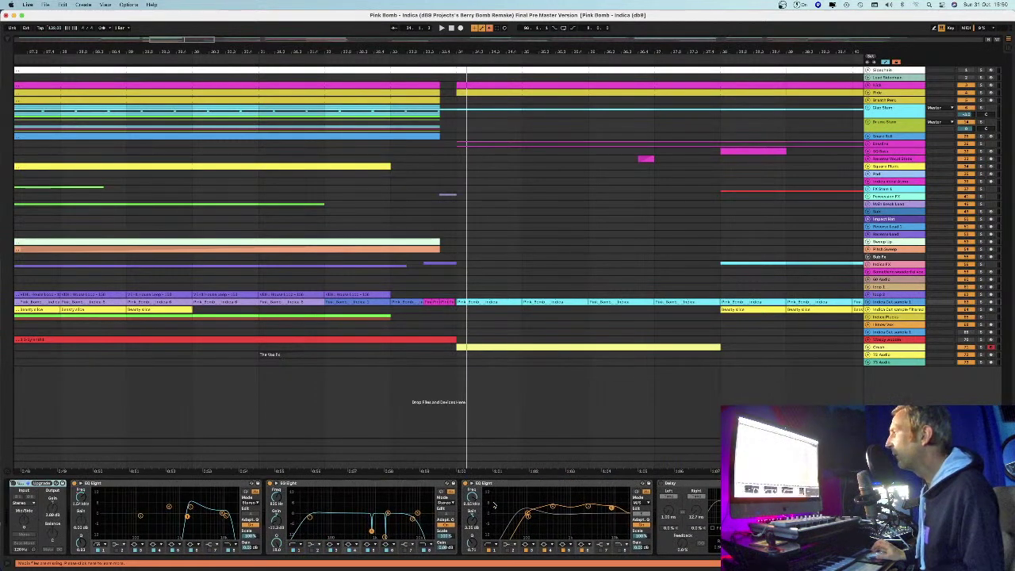
Step: Replay the fill into the first bassline section and bring up the mastering device chain that contains the Auto Filter
left_click(391, 58)
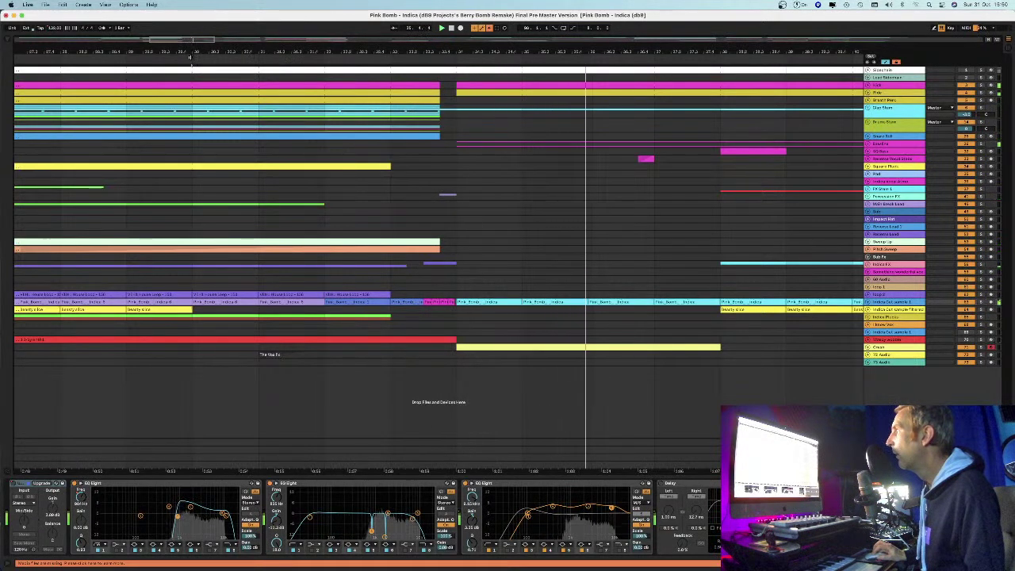
left_click(200, 52)
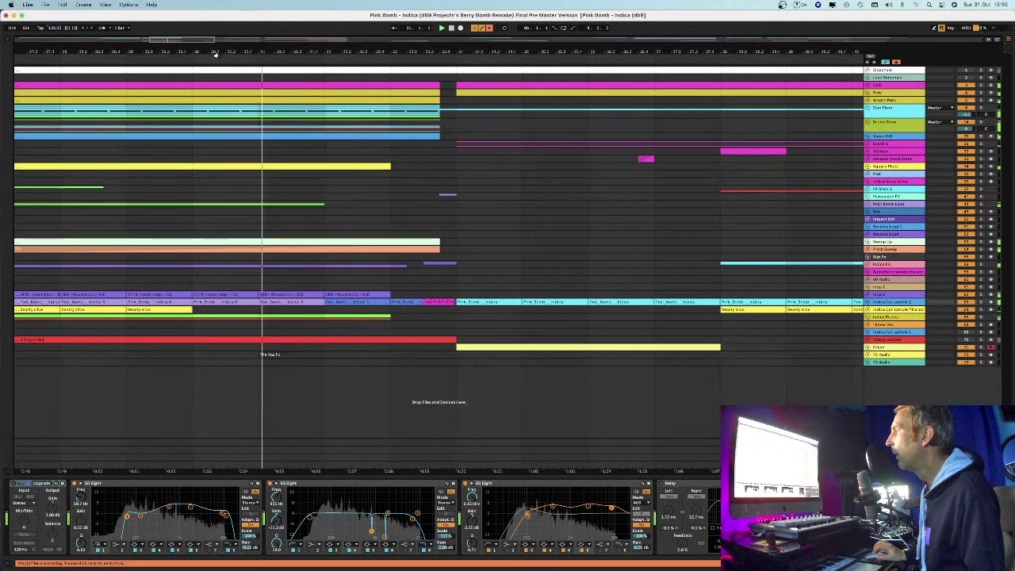
key("minus")
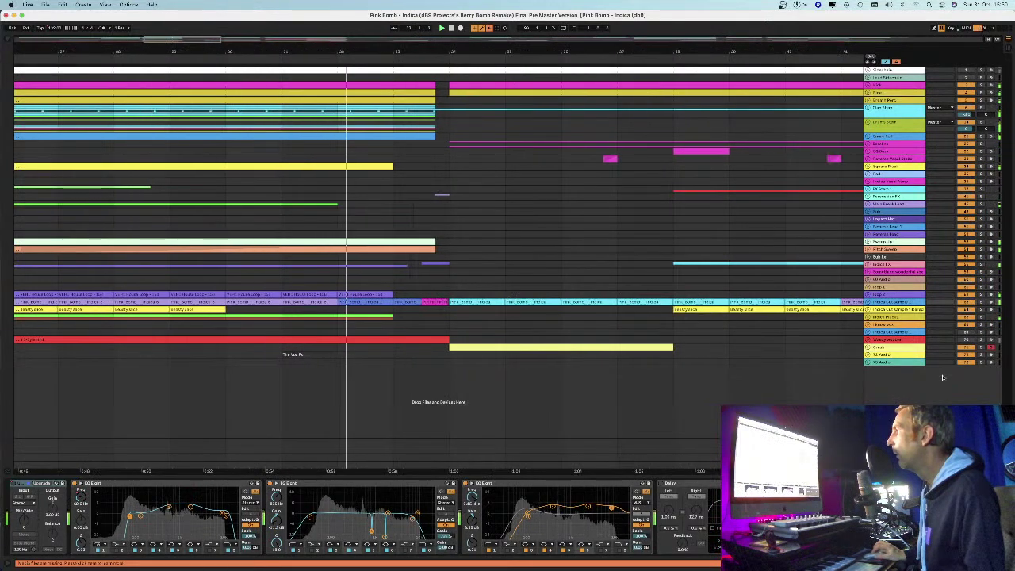
key("Down")
key("Down")
key("Down")
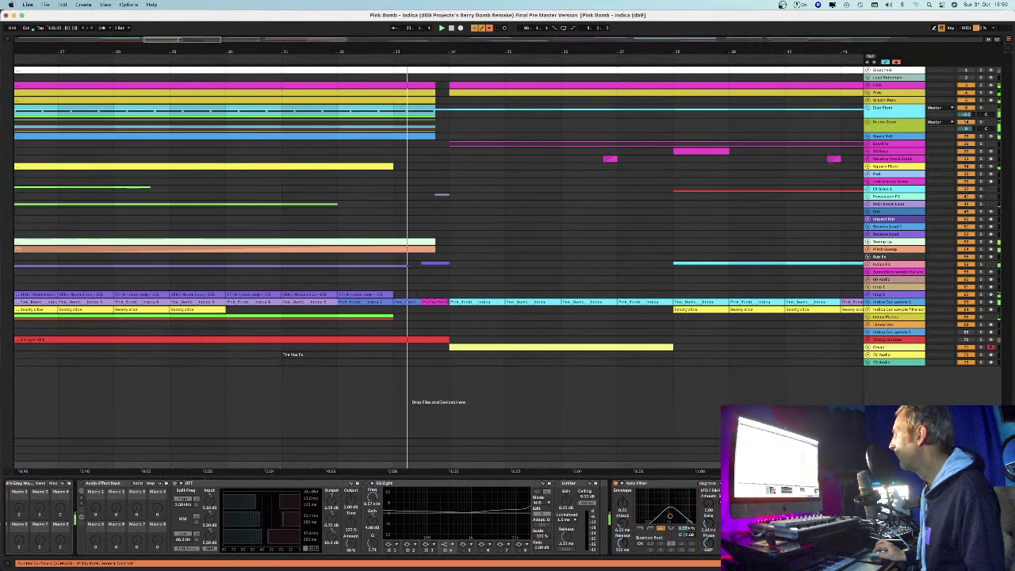
key("Down")
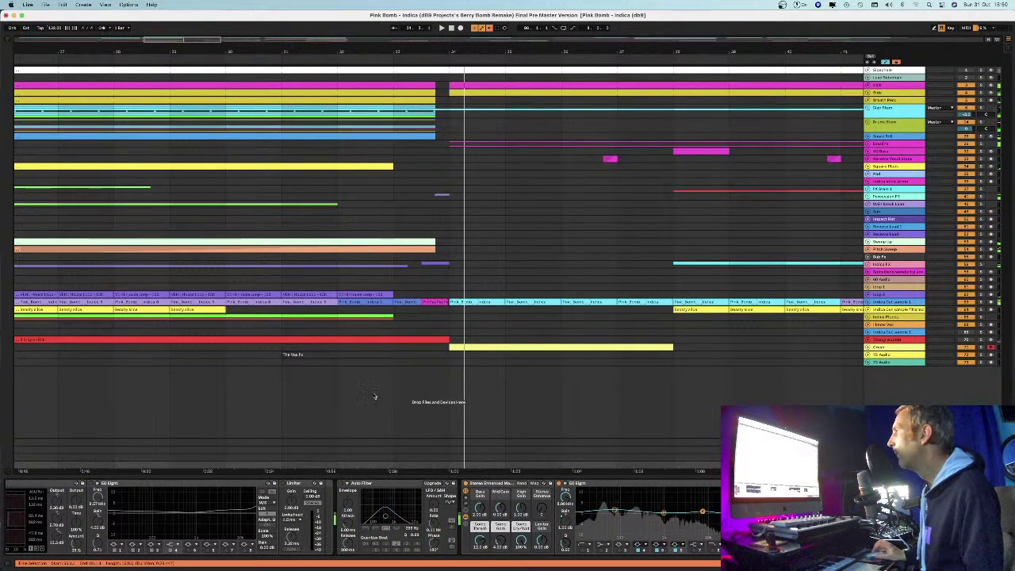
Step: Play the build-up into the first bassline section several times to examine the Auto Filter in the mastering chain
left_click(272, 229)
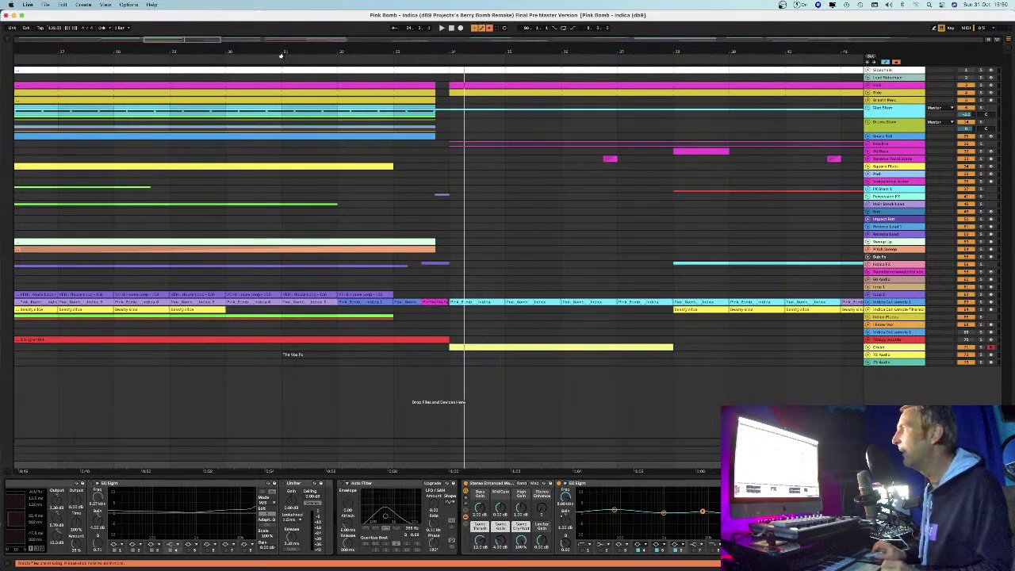
left_click(214, 57)
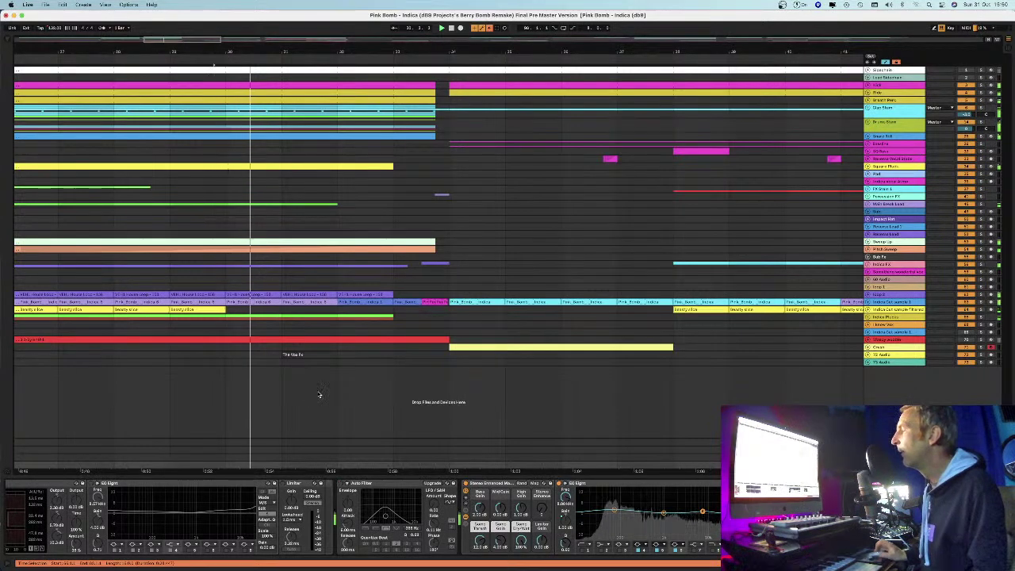
key("space")
key("space")
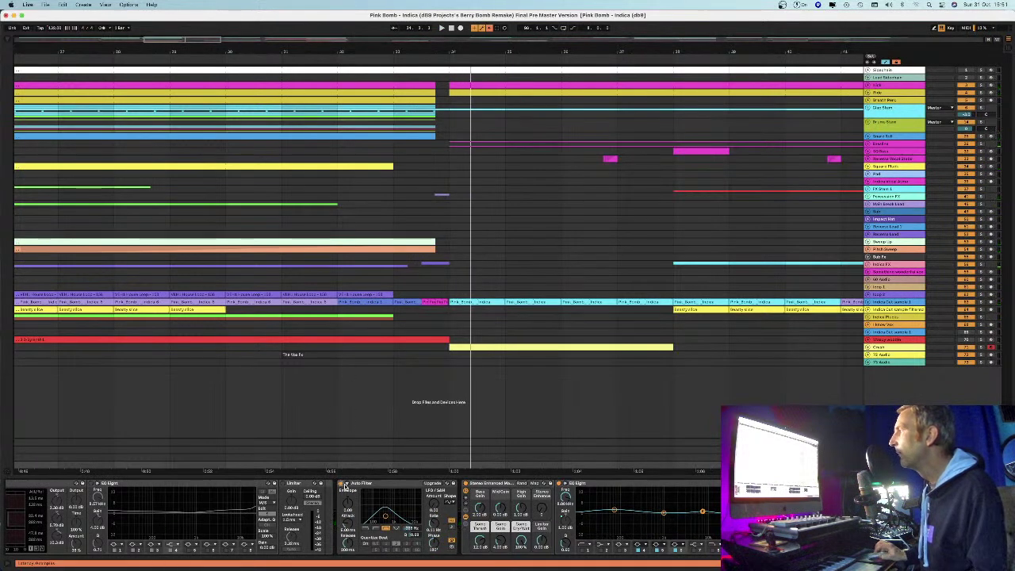
key("space")
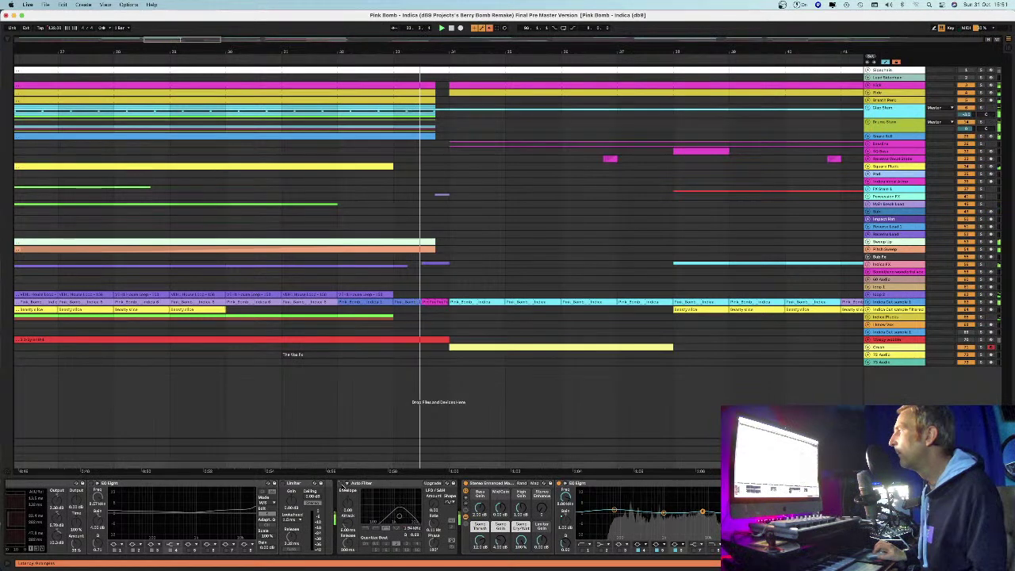
key("space")
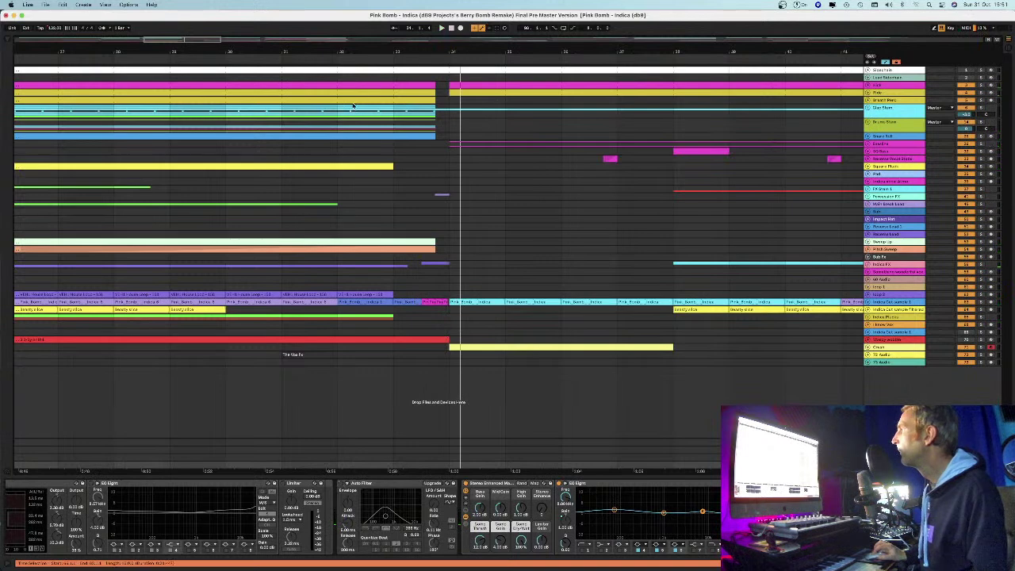
left_click(327, 59)
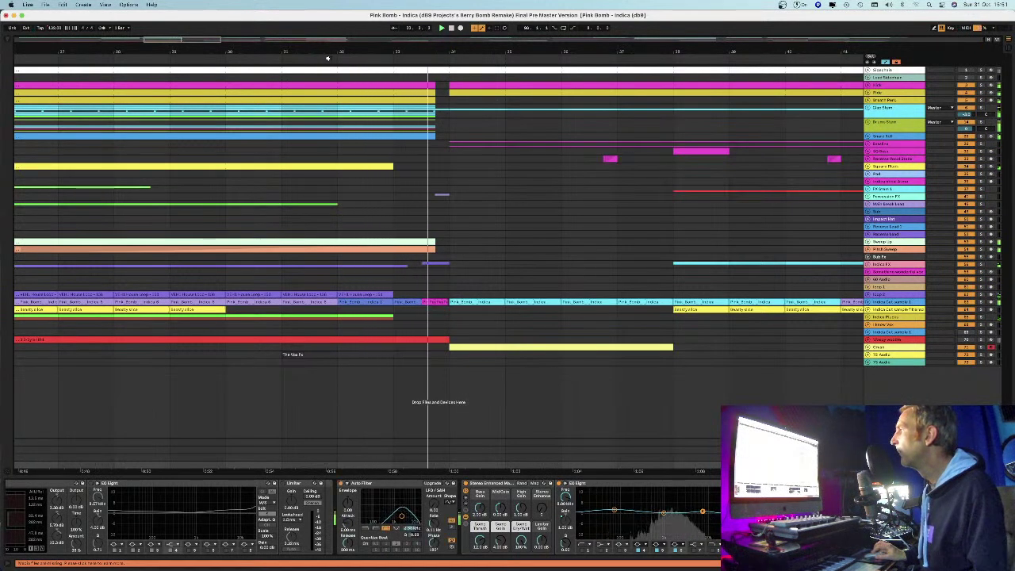
key("space")
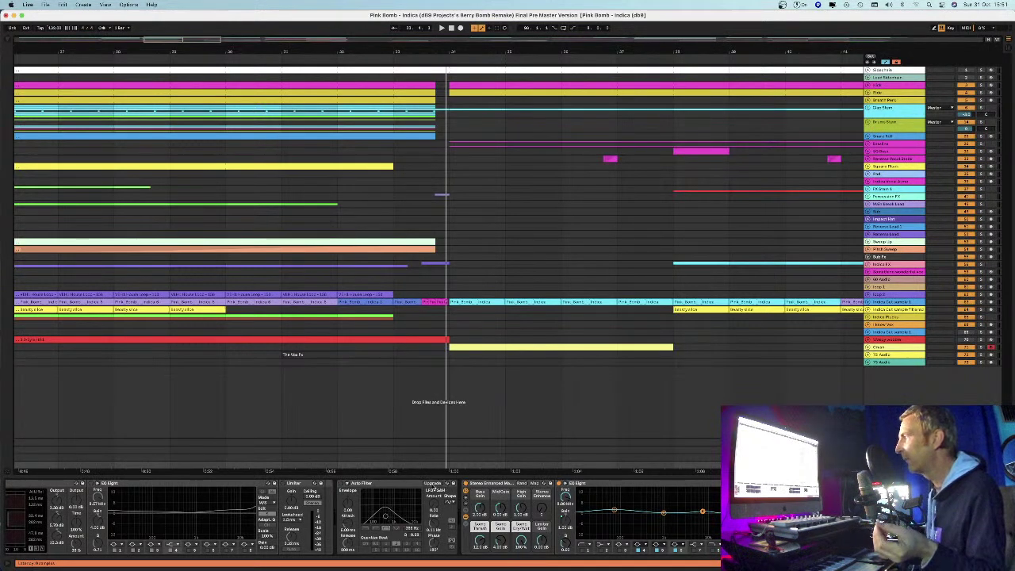
Step: Upgrade the legacy Auto Filter in the mastering chain and play the last bars before the bassline section
left_click(432, 483)
left_click(455, 486)
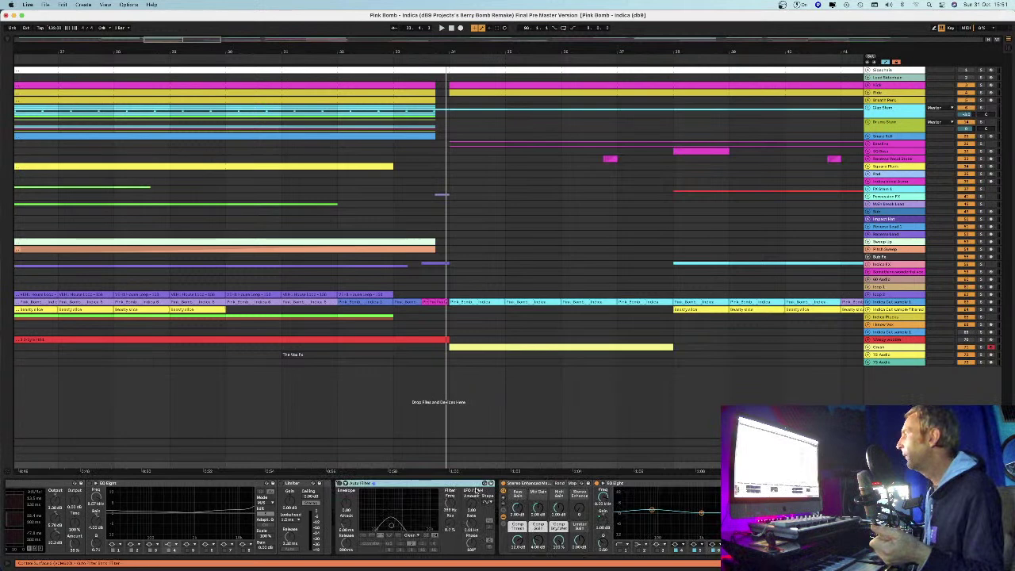
left_click(355, 58)
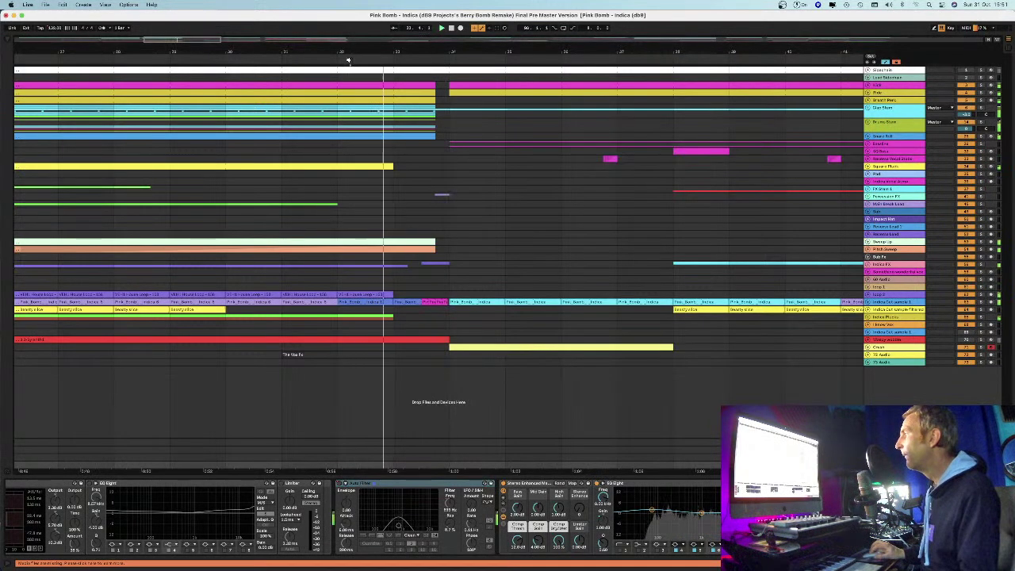
left_click(347, 60)
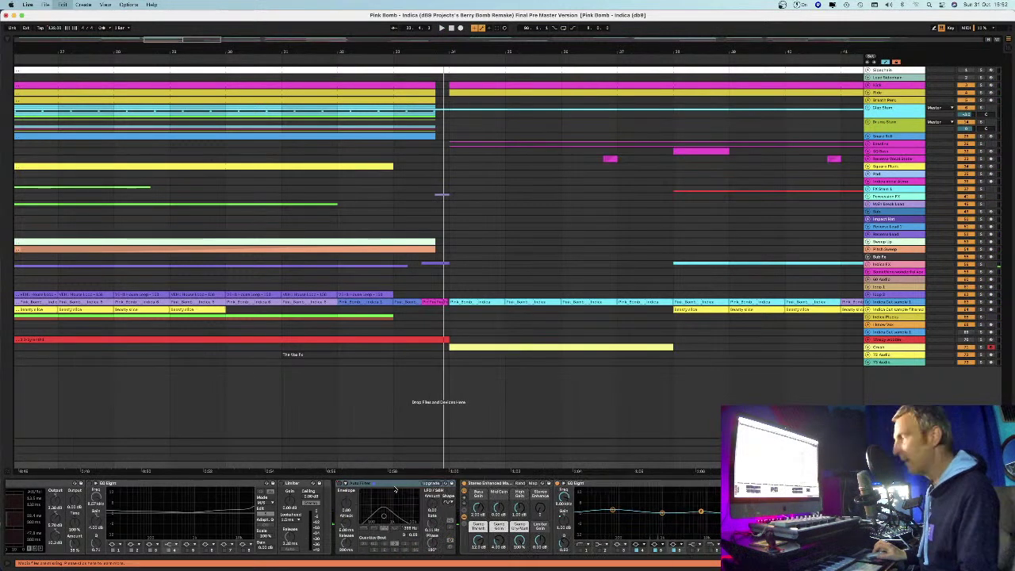
Step: Replay the fill before the bassline section with the legacy Auto Filter and bring the mastering chain back into view
left_click(390, 355)
left_click(393, 359)
key("space")
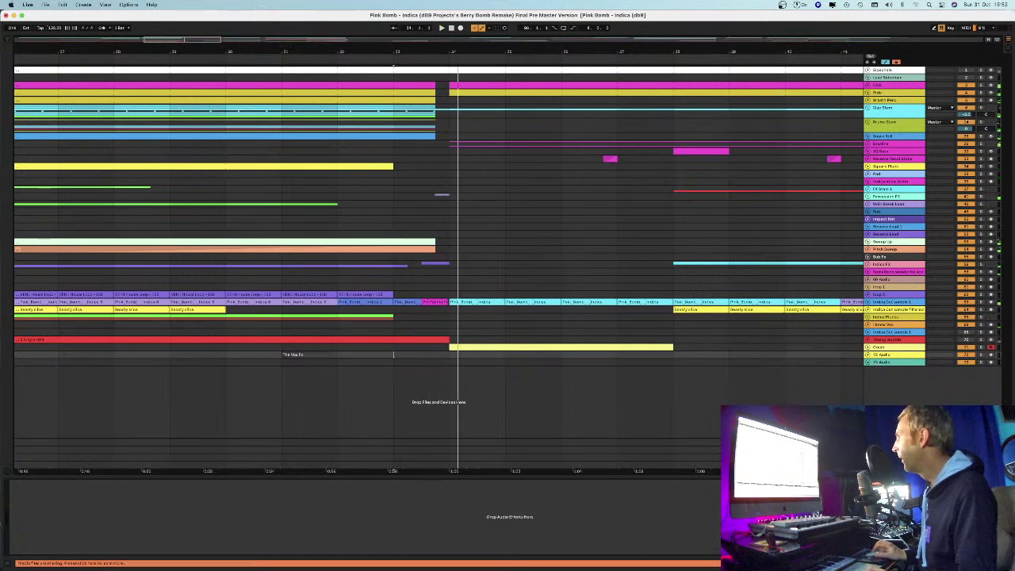
left_click(893, 361)
left_click(434, 490)
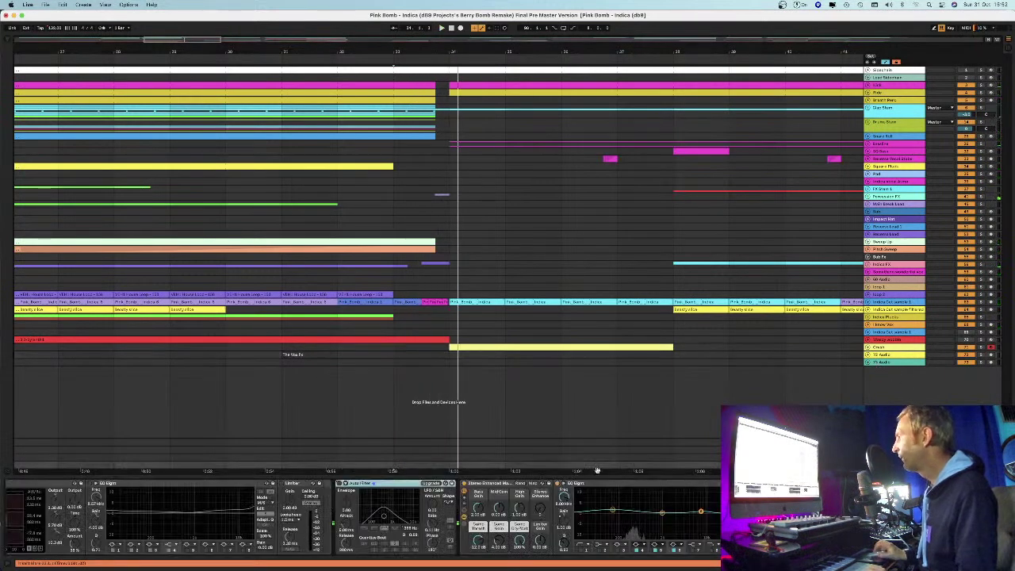
Step: Upgrade the Auto Filter again, replay the fill before the bassline section, and undo the upgrade
left_click(429, 483)
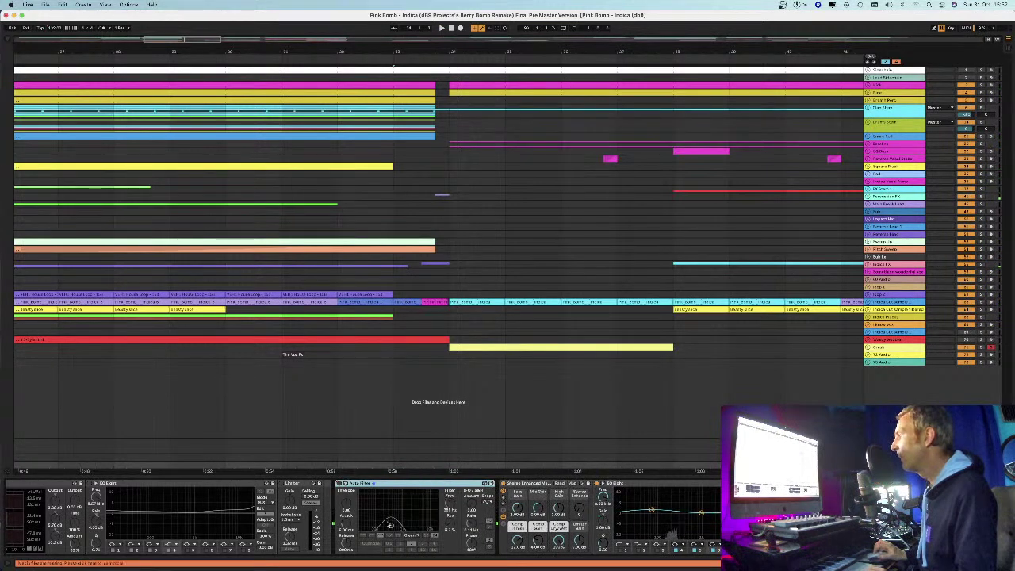
left_click(390, 363)
key("space")
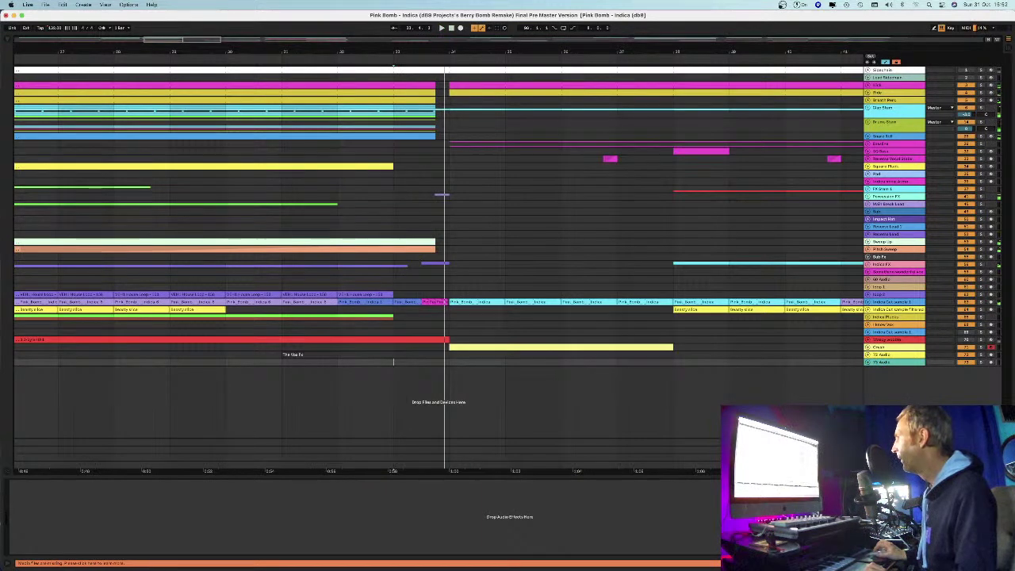
key("Up")
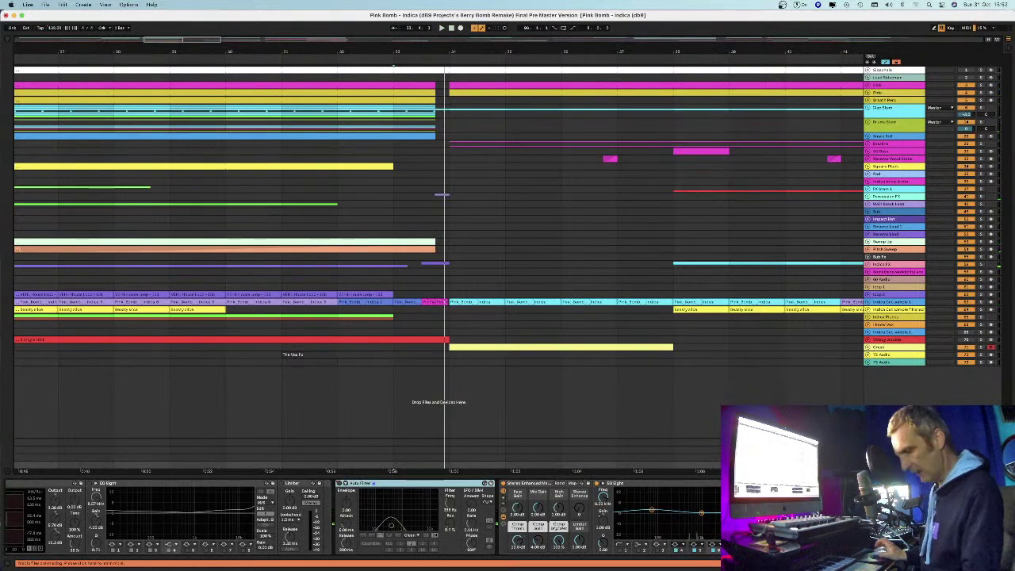
key("Up")
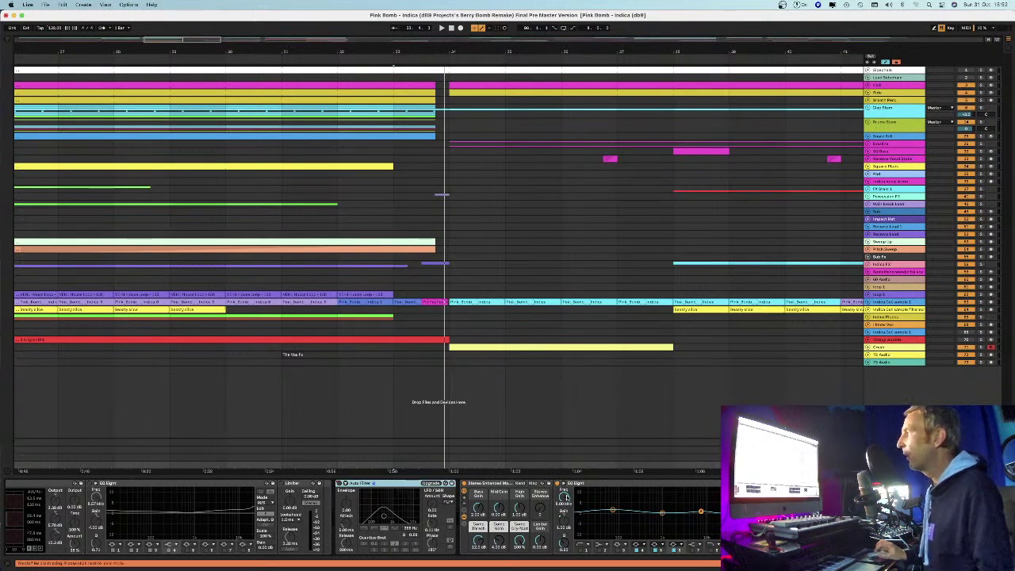
Step: Examine the Indica Cut sample track's devices, unfold the track, and enlarge its Auto Filter frequency automation around the fill
scroll(569, 498, "left", 10)
scroll(569, 498, "right", 10)
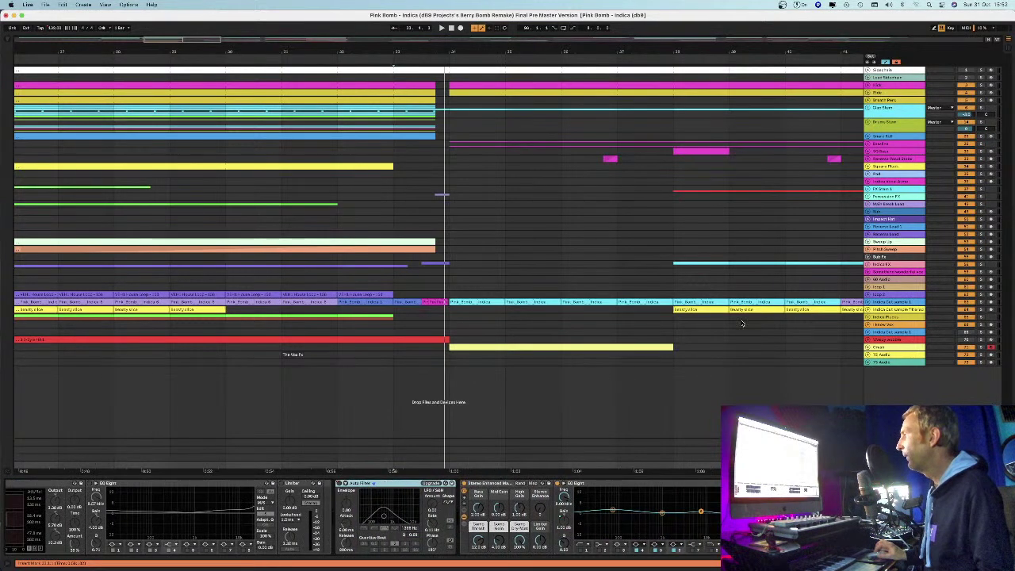
left_click(902, 303)
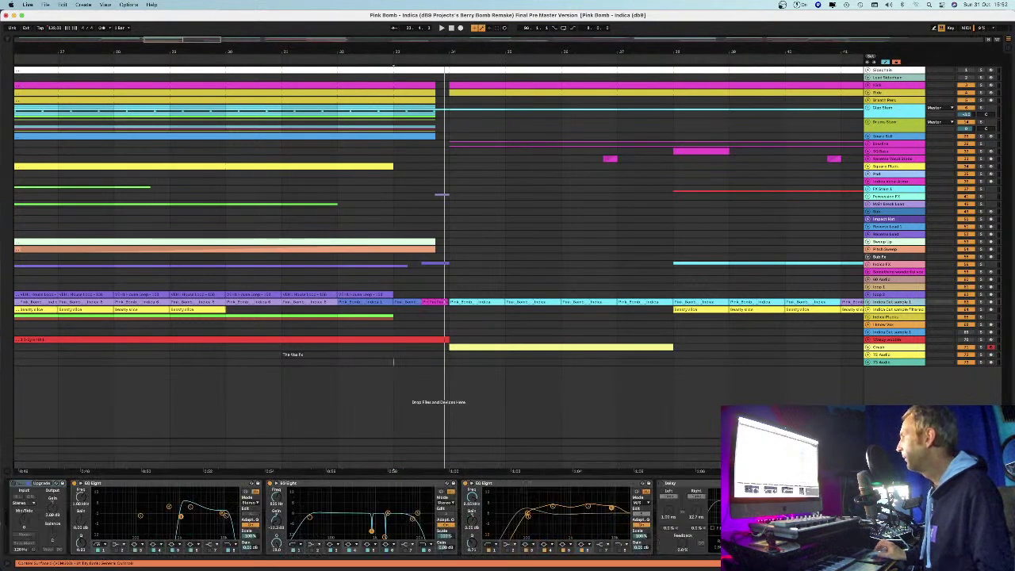
scroll(356, 515, "right", 10)
scroll(381, 335, "right", 2)
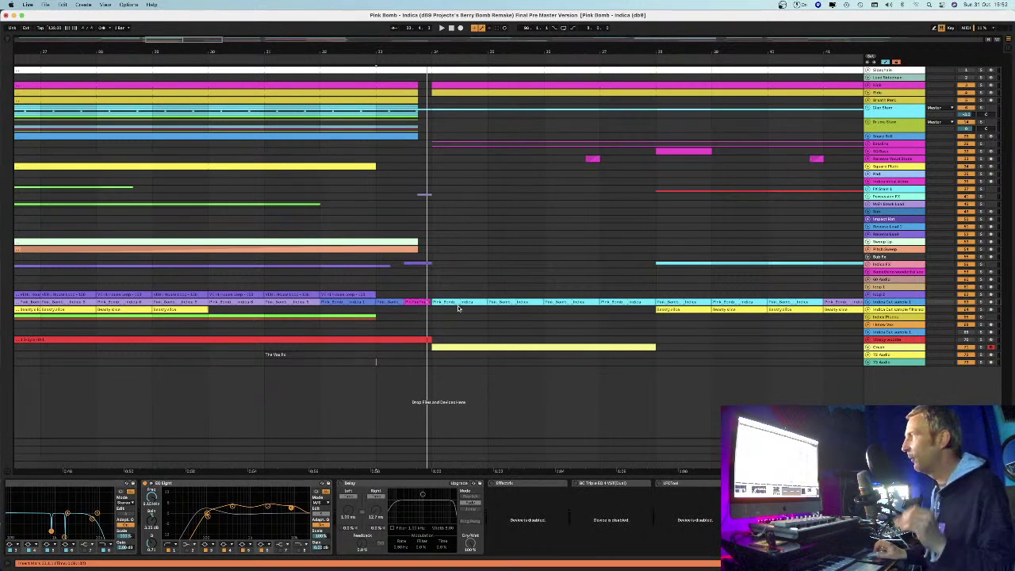
left_click(866, 302)
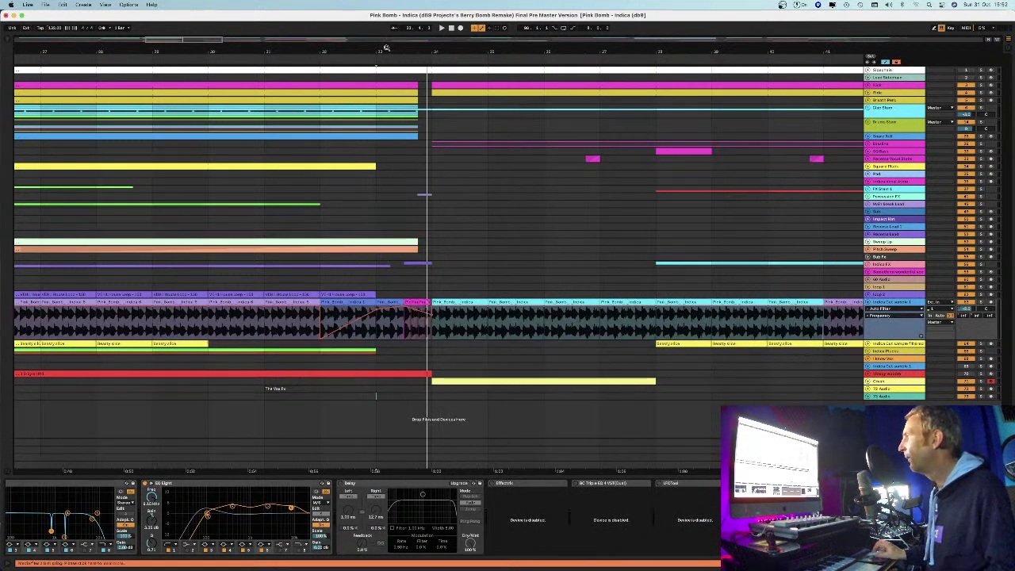
left_click_drag(411, 50, 412, 111)
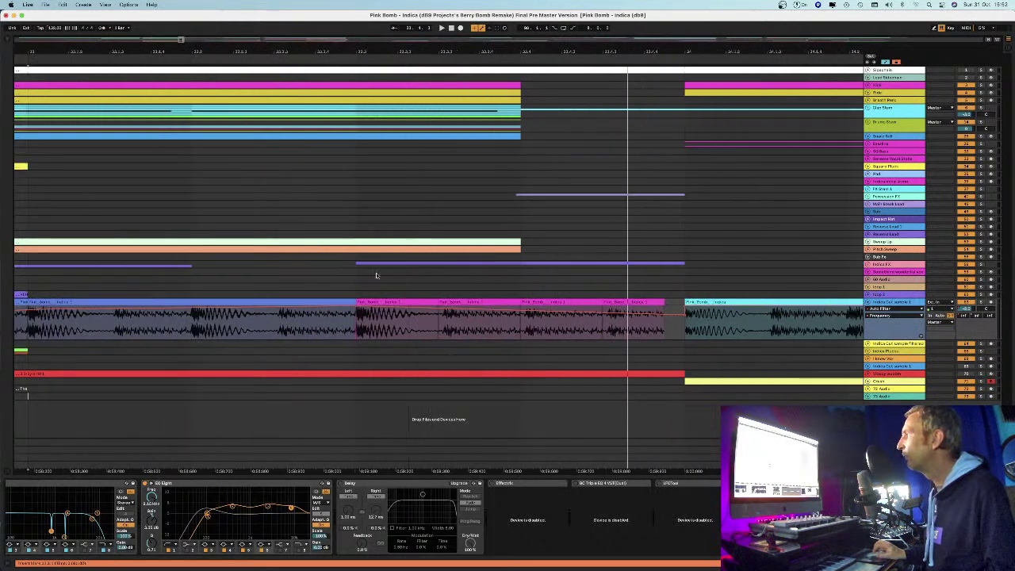
Step: Show the whole arrangement and unfold the Main Break Lead group to examine its Redux Legacy automation, folding the Main Lead track
mouse_move(501, 52)
left_mouse_down()
mouse_move(500, 24)
mouse_move(468, 87)
mouse_move(468, 119)
mouse_move(468, 62)
left_mouse_up()
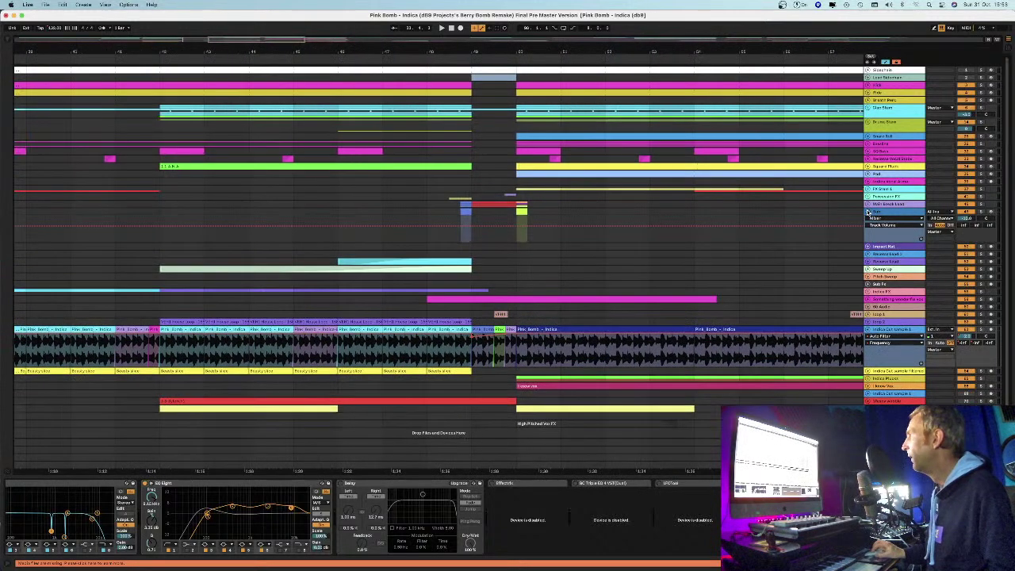
key("minus")
key("minus")
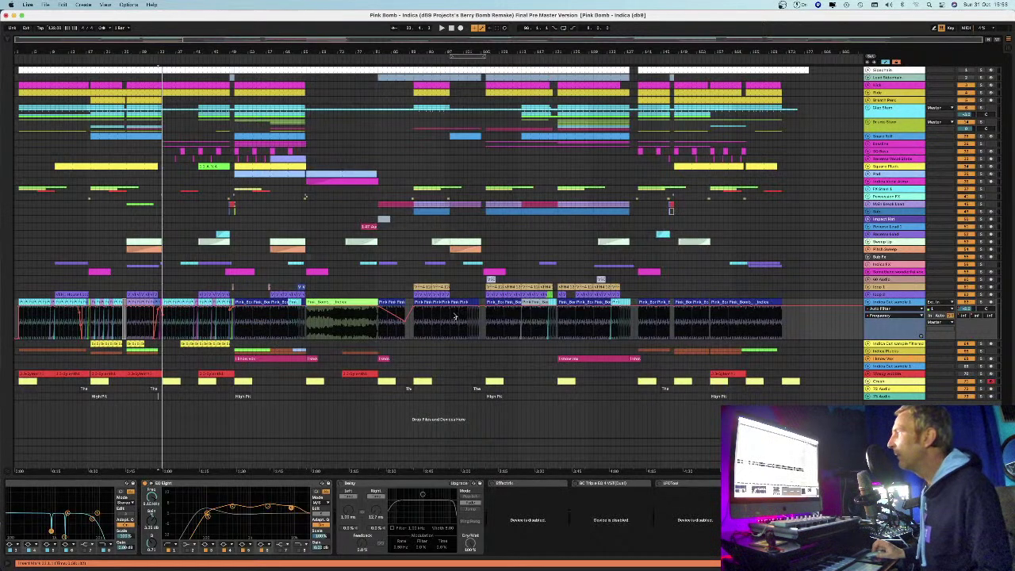
left_click(869, 205)
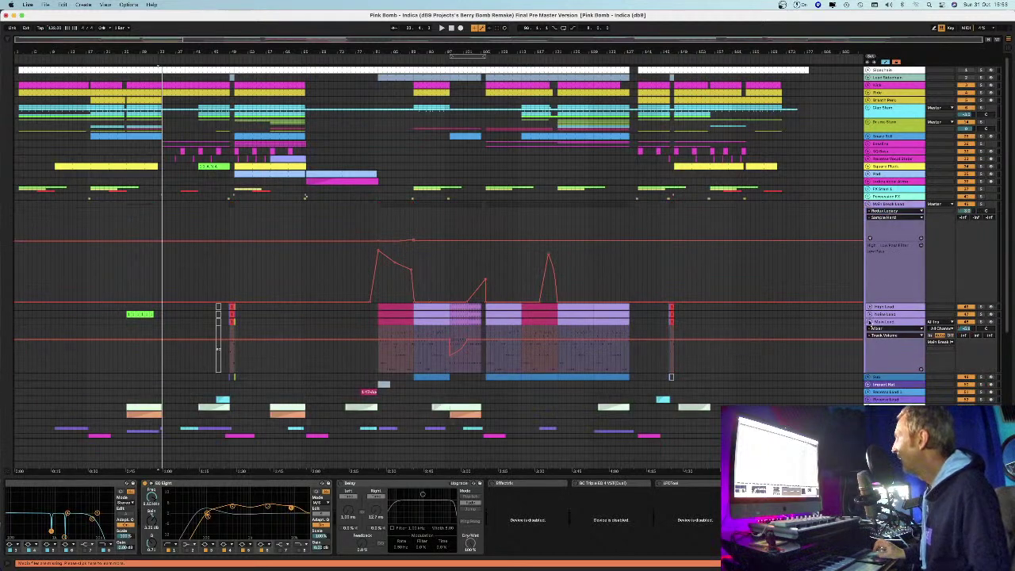
left_click(869, 321)
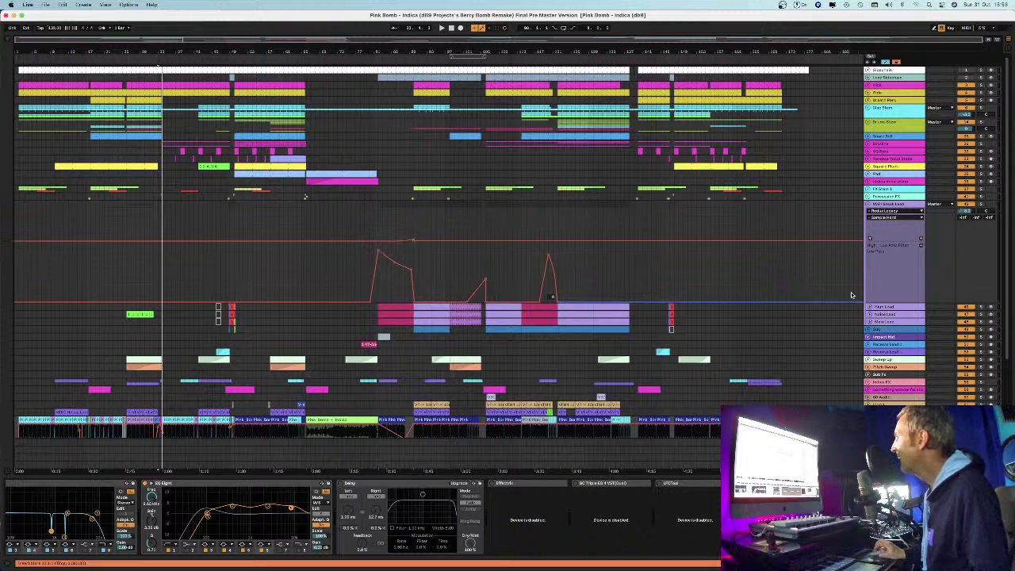
scroll(848, 238, "down", 2)
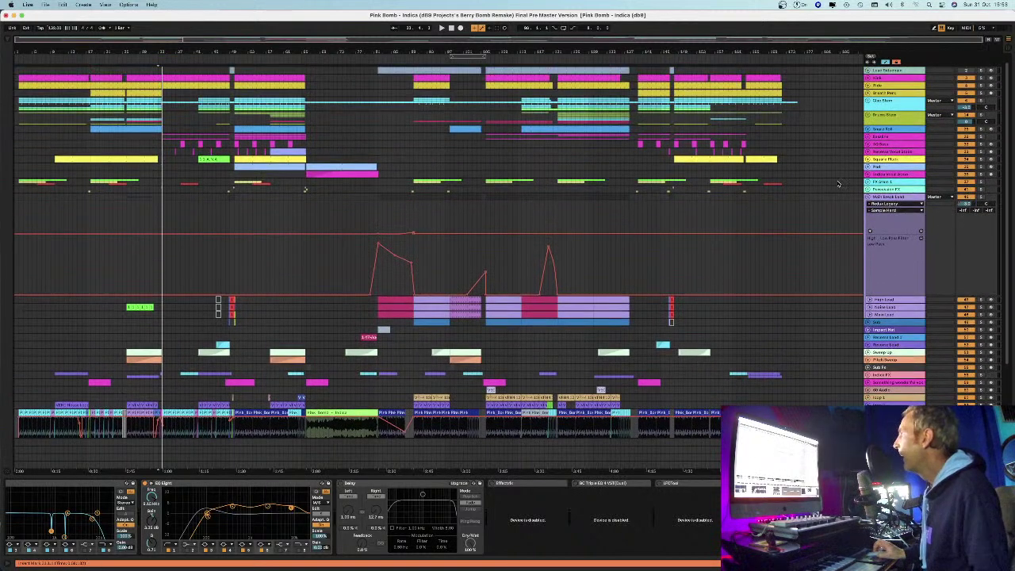
Step: Unfold the FX Stem 1 group and the Square Plucks track to examine their clips and the plucks' filter cutoff automation
left_click(869, 181)
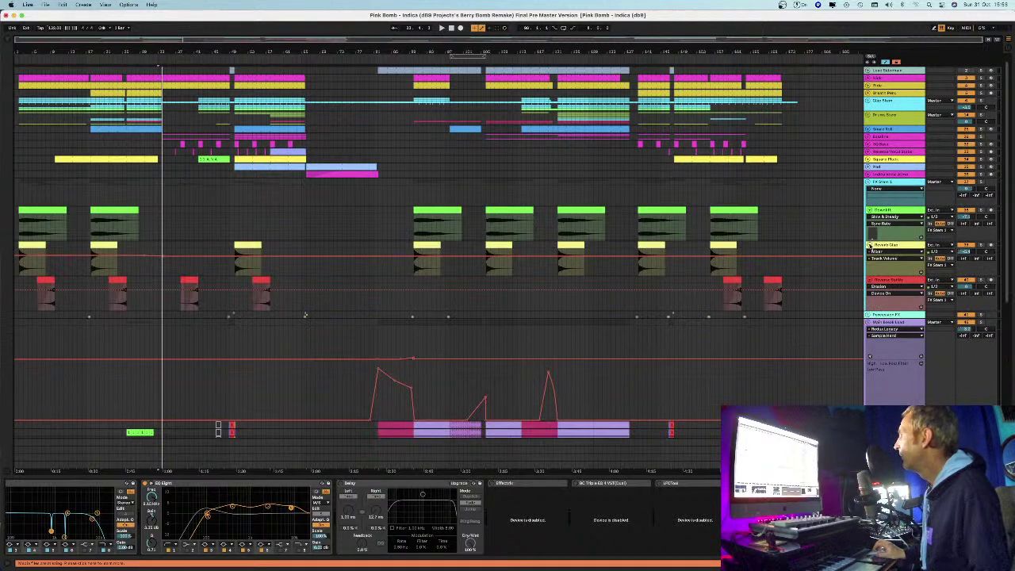
scroll(870, 230, "up", 2)
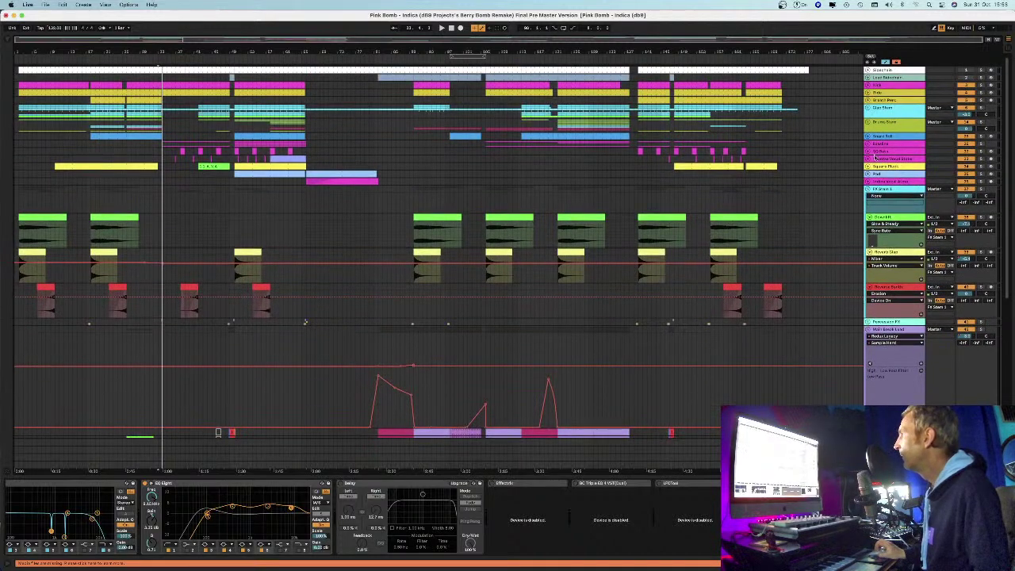
left_click(868, 181)
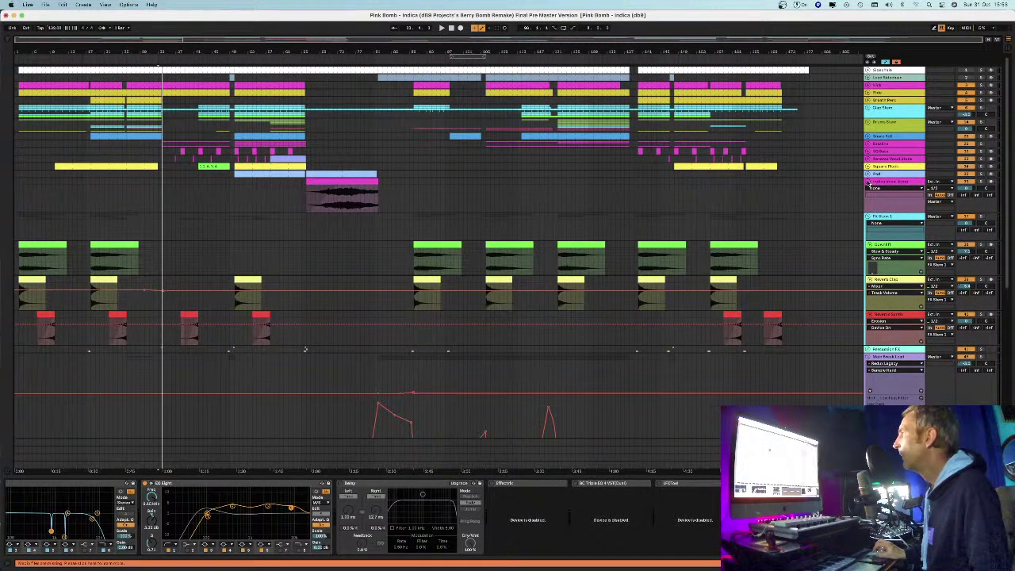
left_click(868, 182)
left_click(868, 167)
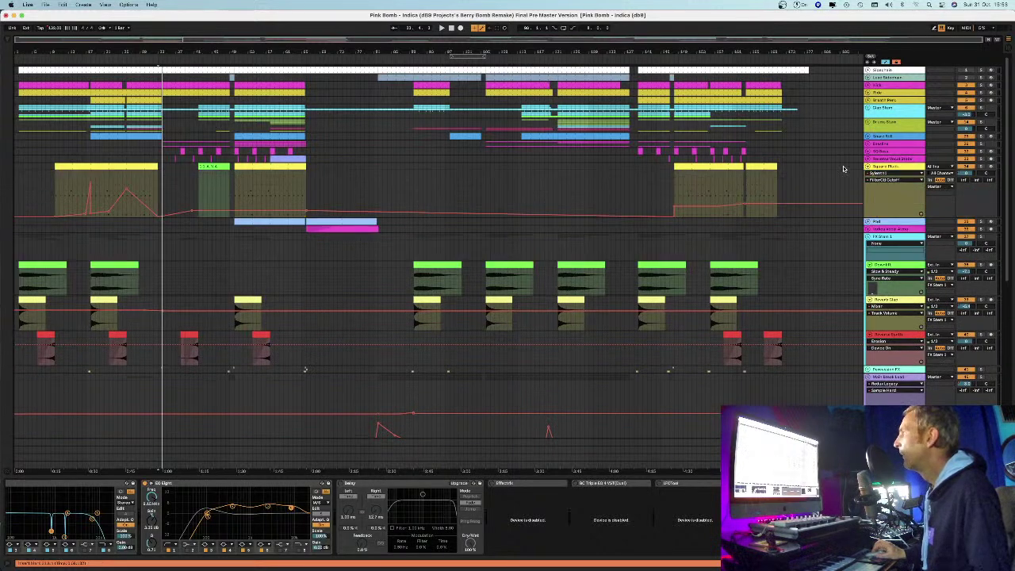
Step: Peek at the reverse vocal track, and unfold the Bassline group and the separate bass track below it to examine their clips
left_click(868, 159)
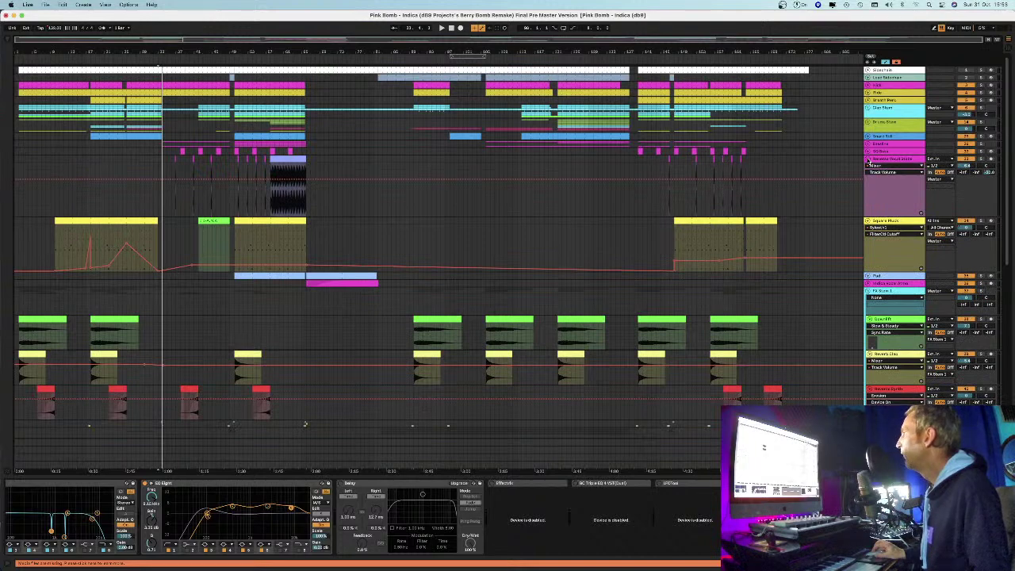
left_click(868, 160)
left_click(867, 150)
left_click(867, 151)
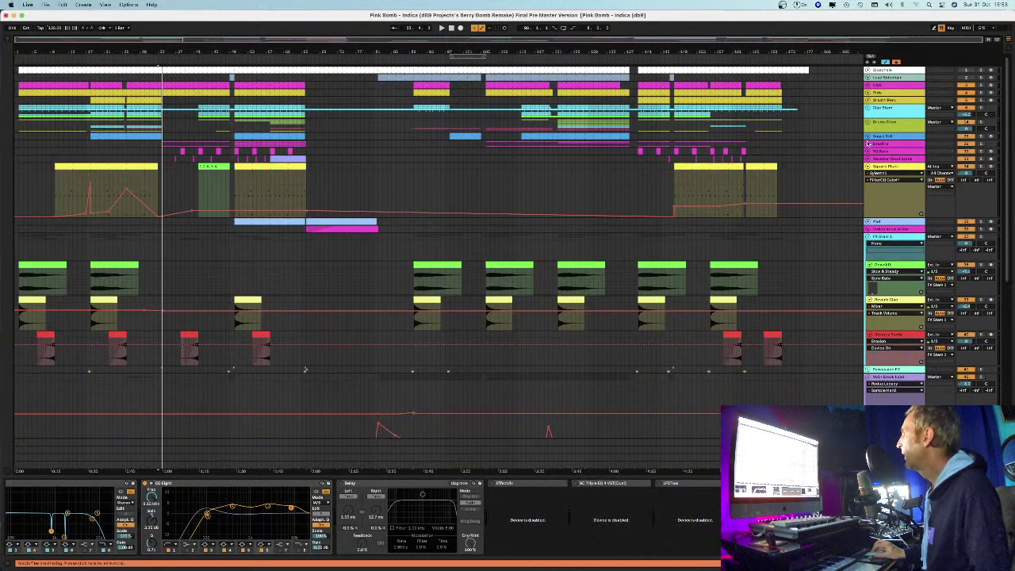
left_click(867, 144)
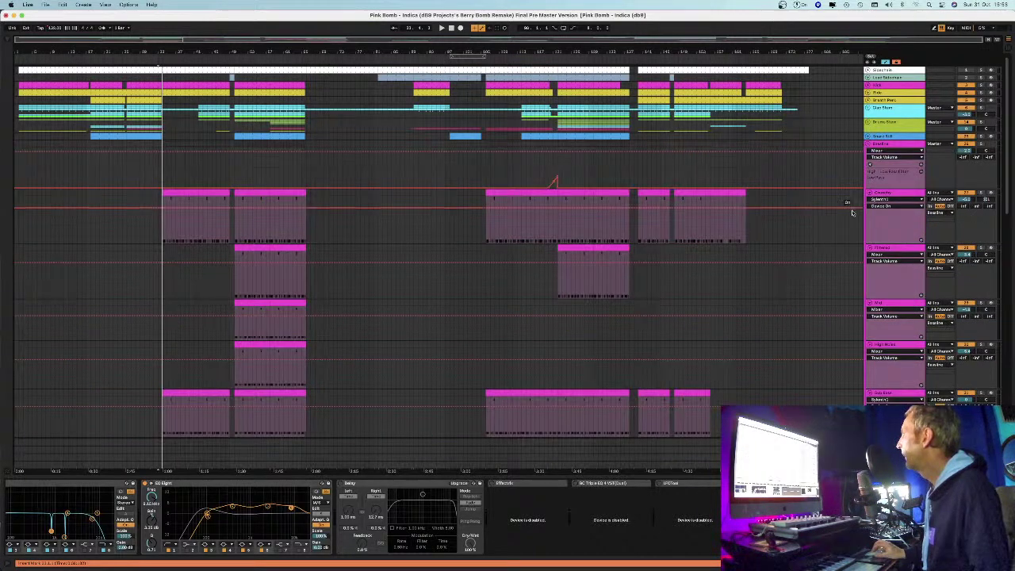
scroll(864, 214, "down", 5)
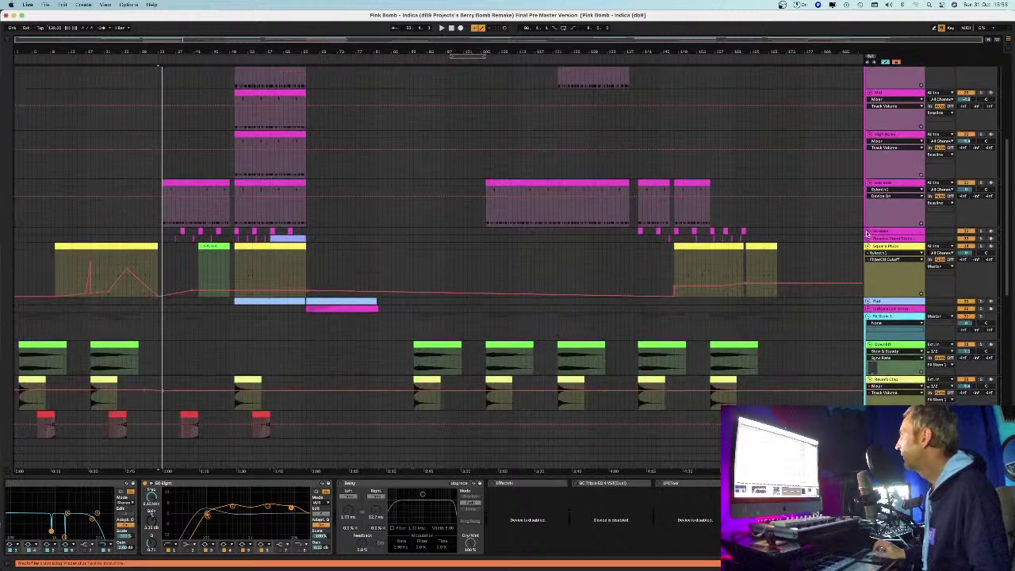
left_click(868, 230)
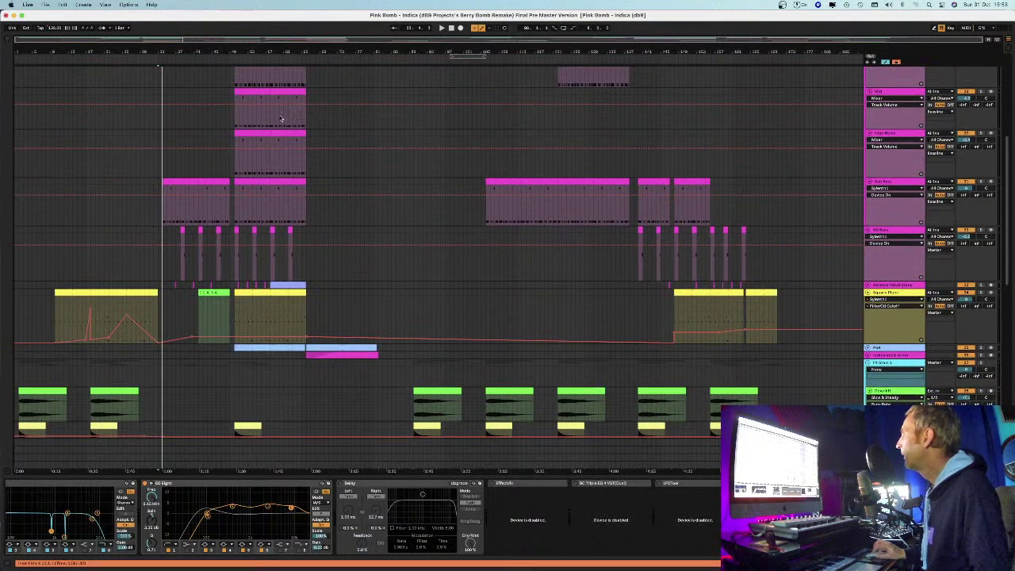
left_click_drag(179, 50, 179, 118)
scroll(440, 261, "left", 5)
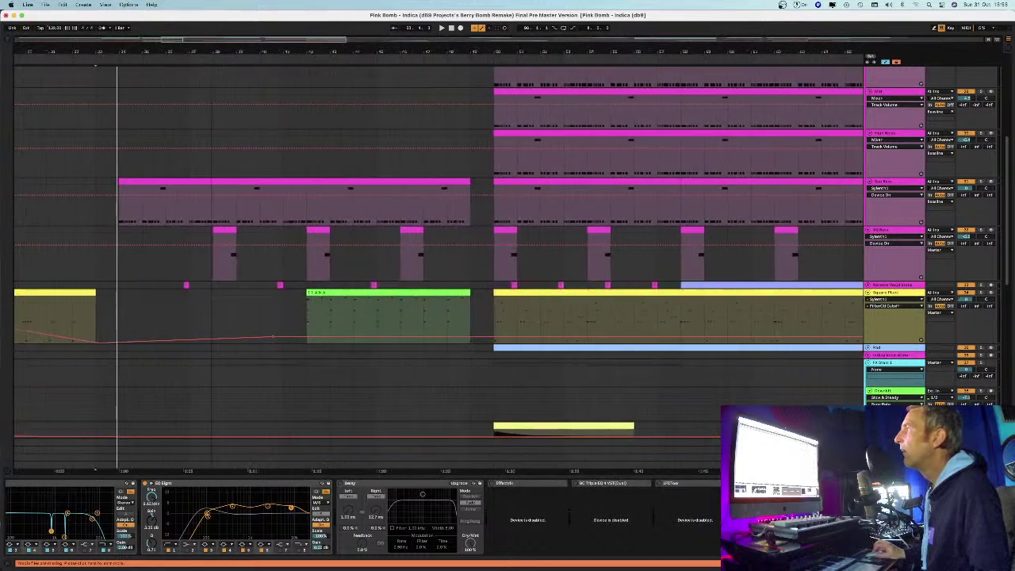
scroll(440, 262, "down", 3)
key("minus")
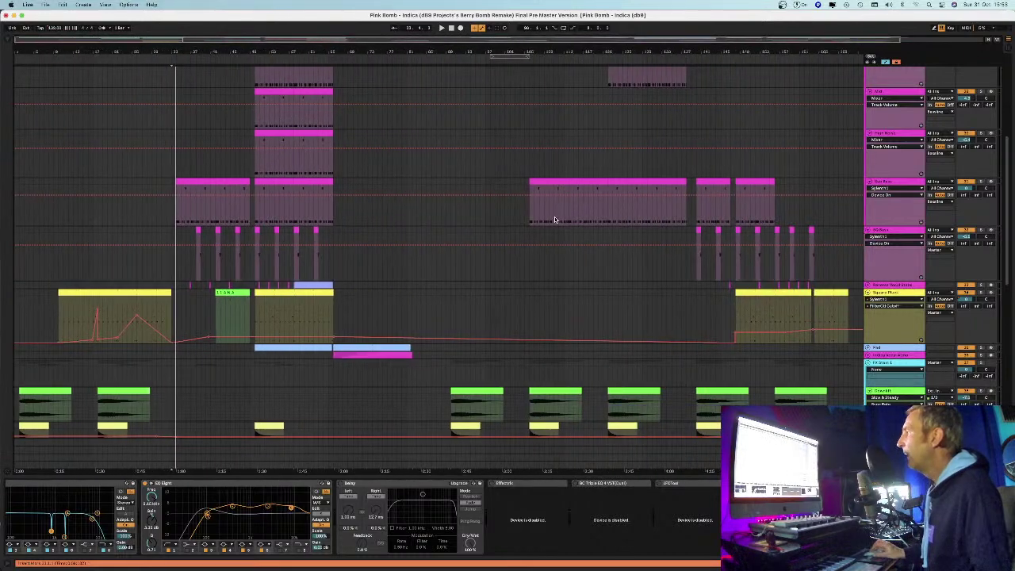
Step: Fold the separate bass track and the Bassline group again, and show the whole arrangement
left_click(867, 229)
scroll(827, 237, "up", 5)
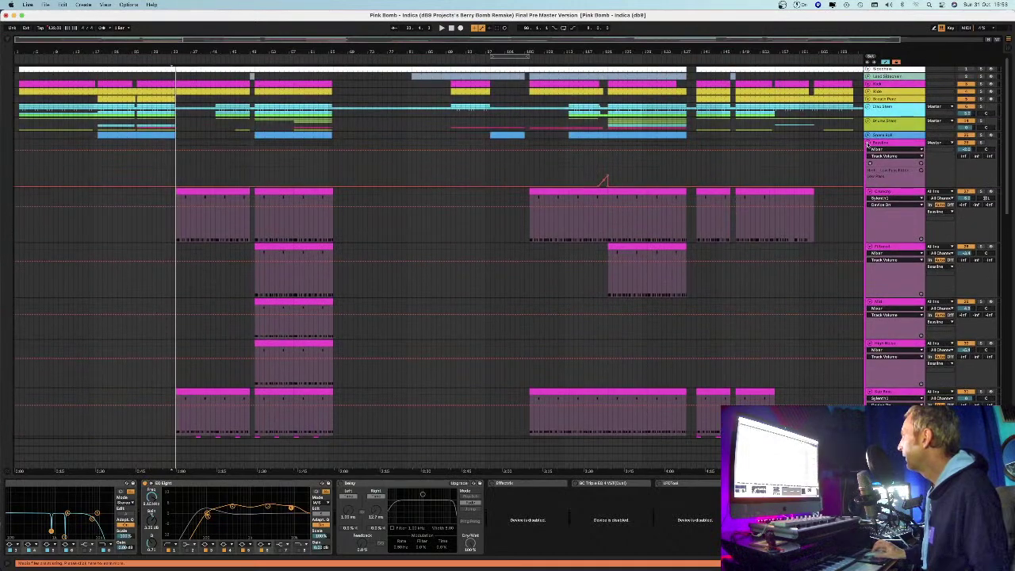
left_click(868, 143)
scroll(677, 111, "down", 2)
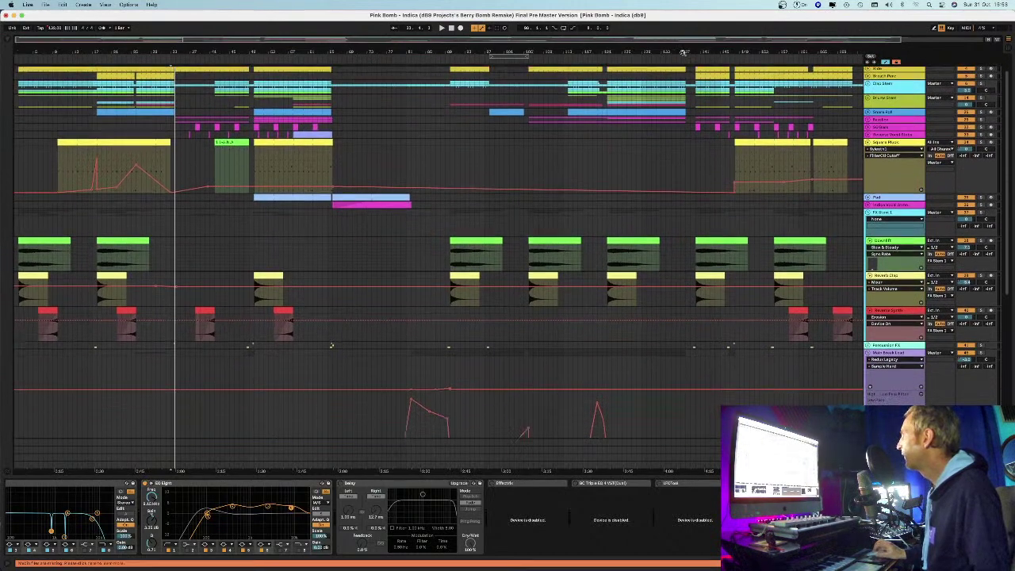
key("minus")
Step: Bring up the effects chain and examine its Audio Effect Rack, EQ Eight, Limiter and Auto Filter devices
left_click(304, 345)
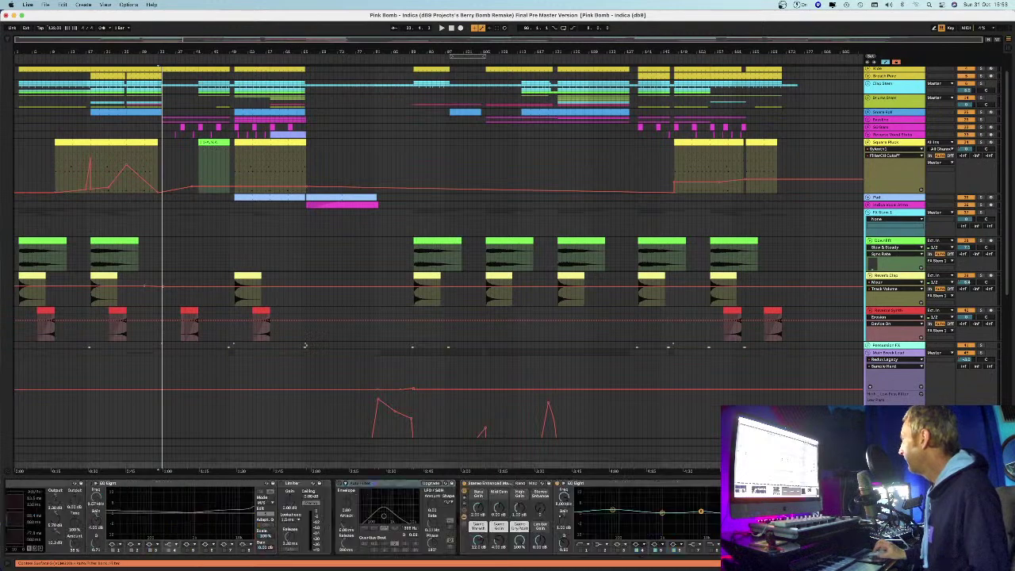
scroll(397, 515, "left", 10)
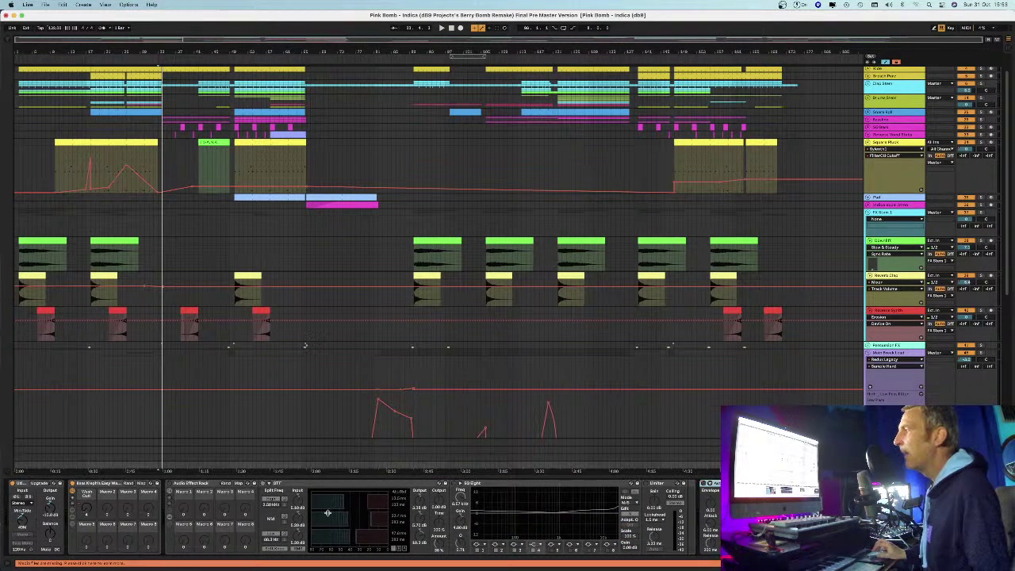
scroll(399, 515, "right", 10)
scroll(468, 505, "left", 3)
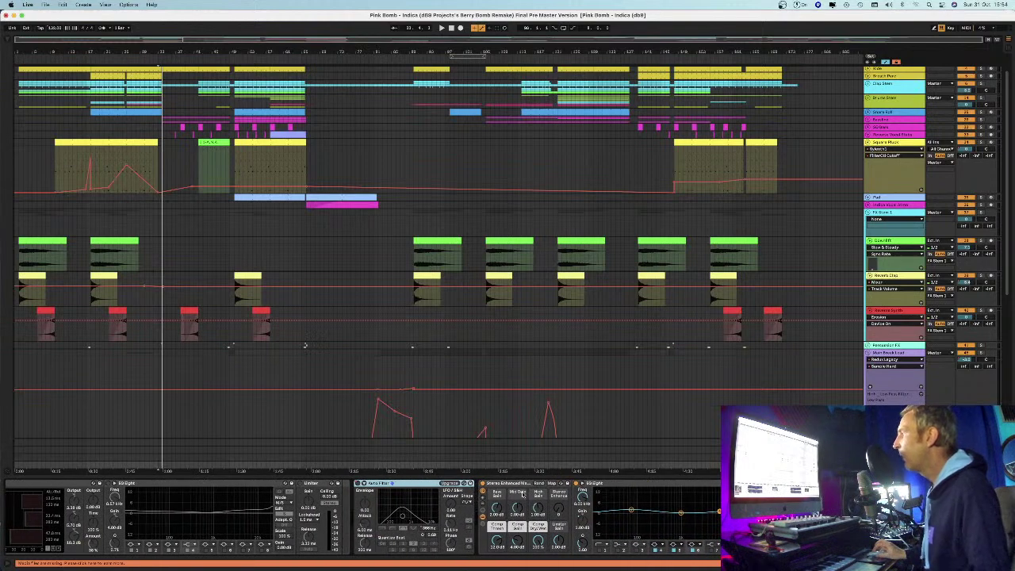
scroll(523, 493, "left", 4)
scroll(559, 494, "left", 15)
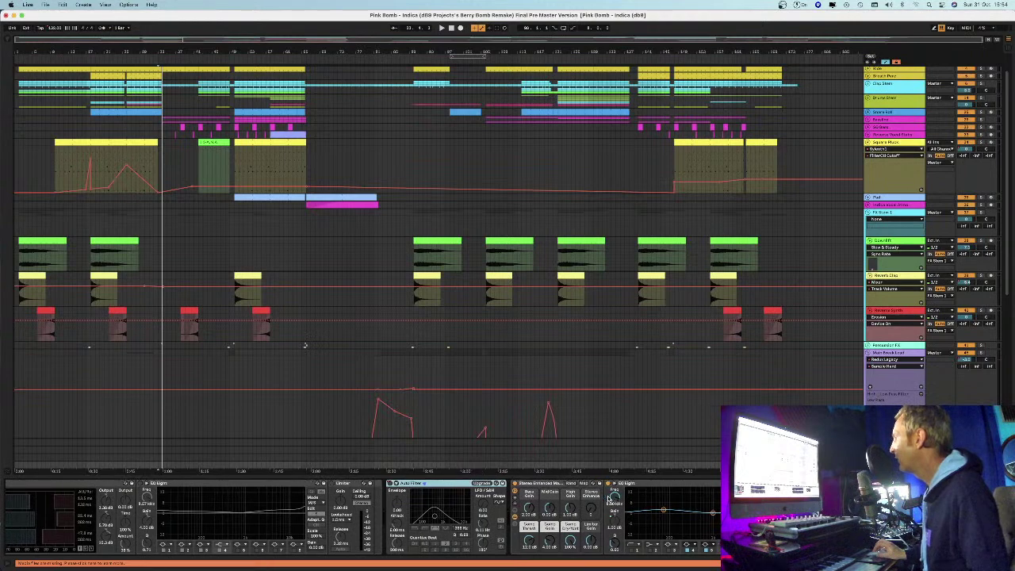
left_click(191, 485)
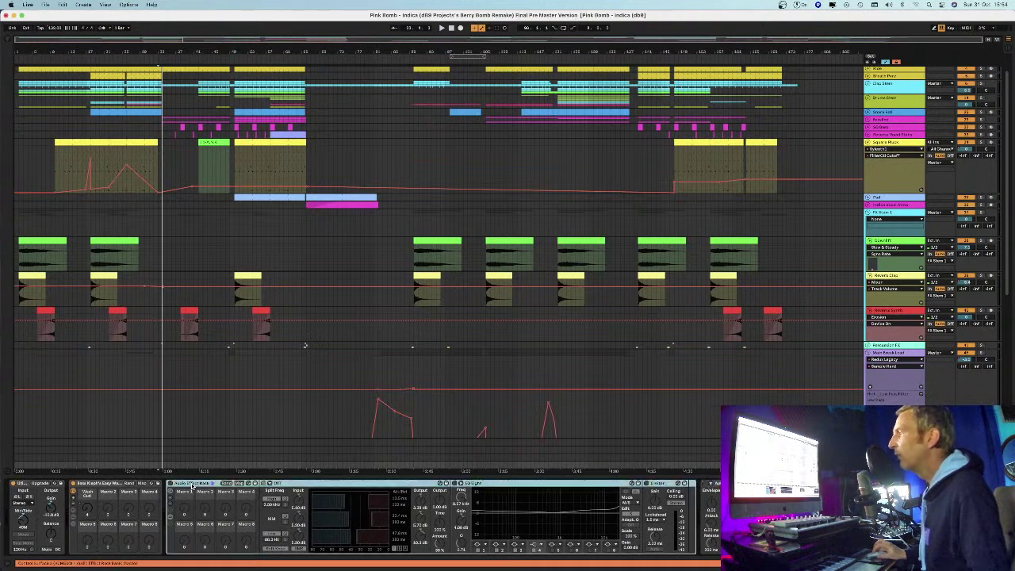
scroll(51, 505, "right", 12)
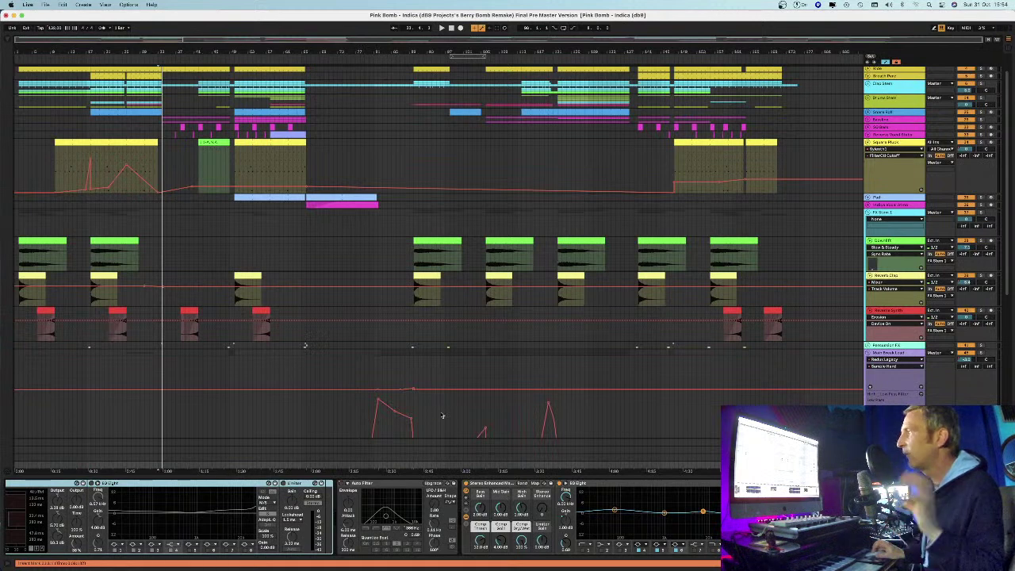
Step: Fold the Main Break Lead, Square Plucks, Indica Cut sample and FX Stem 1 tracks, and hide the device view
left_click(869, 353)
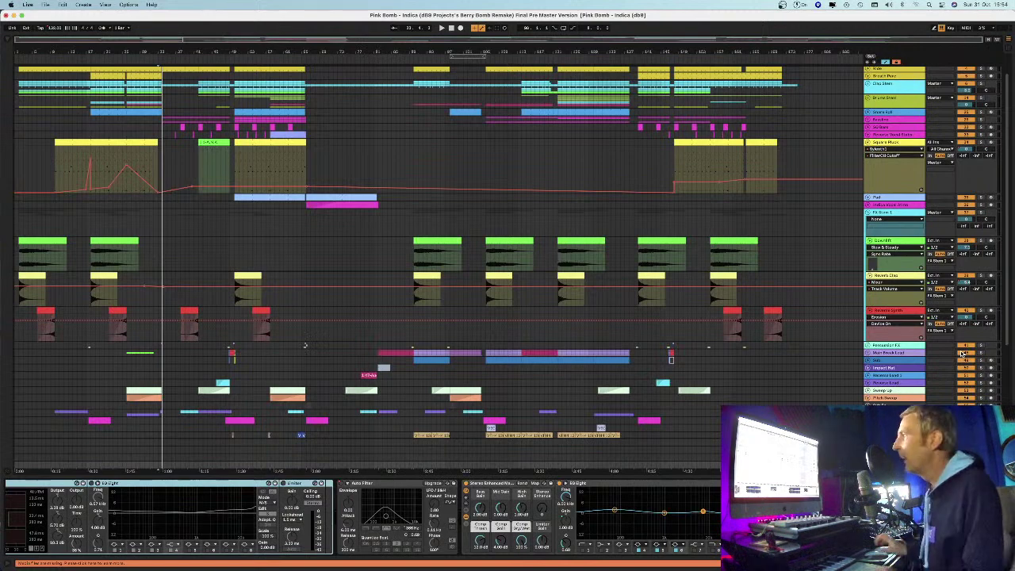
scroll(555, 199, "down", 1)
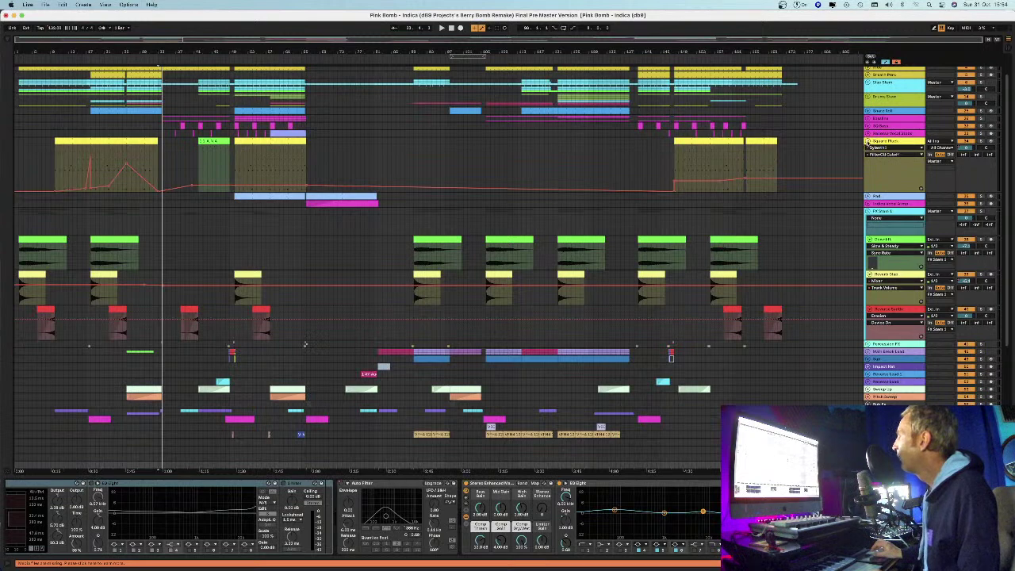
left_click(867, 141)
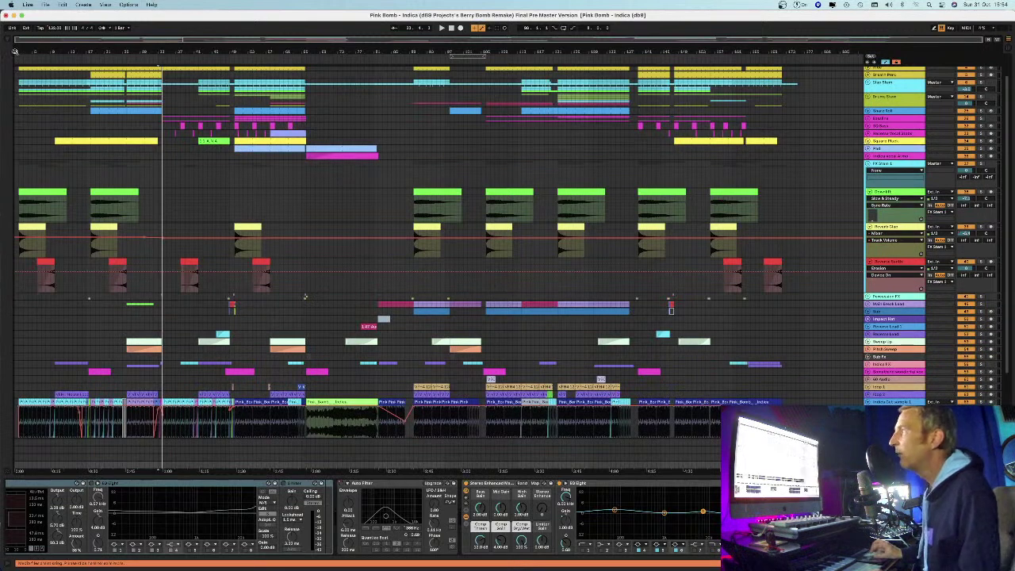
left_click(868, 402)
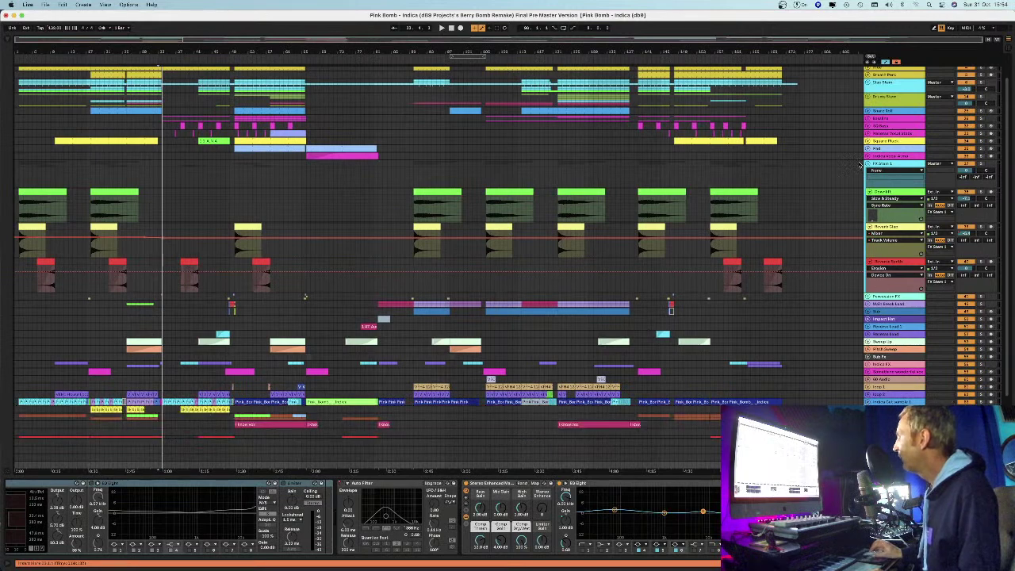
left_click(870, 164)
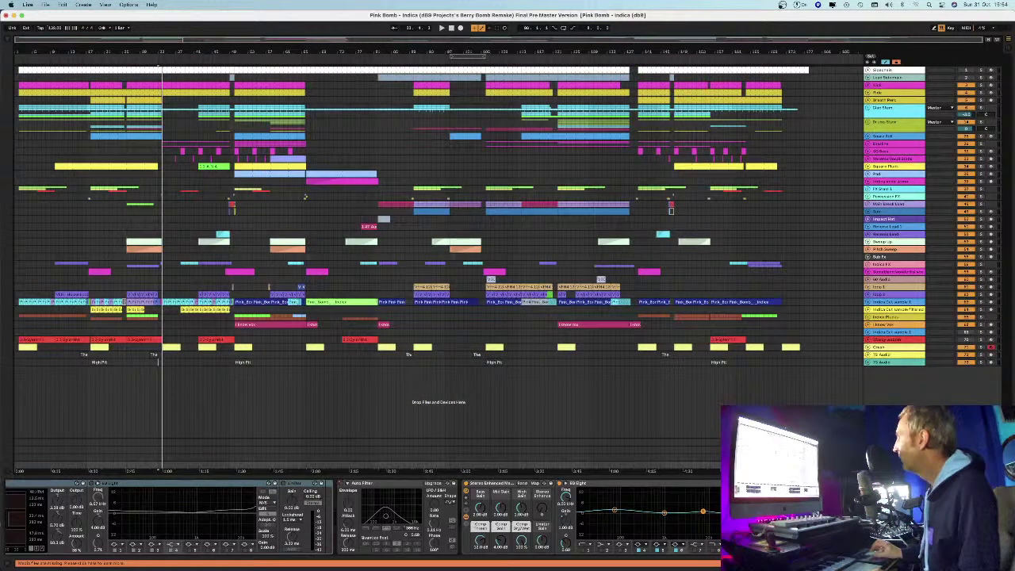
key("super+alt+l")
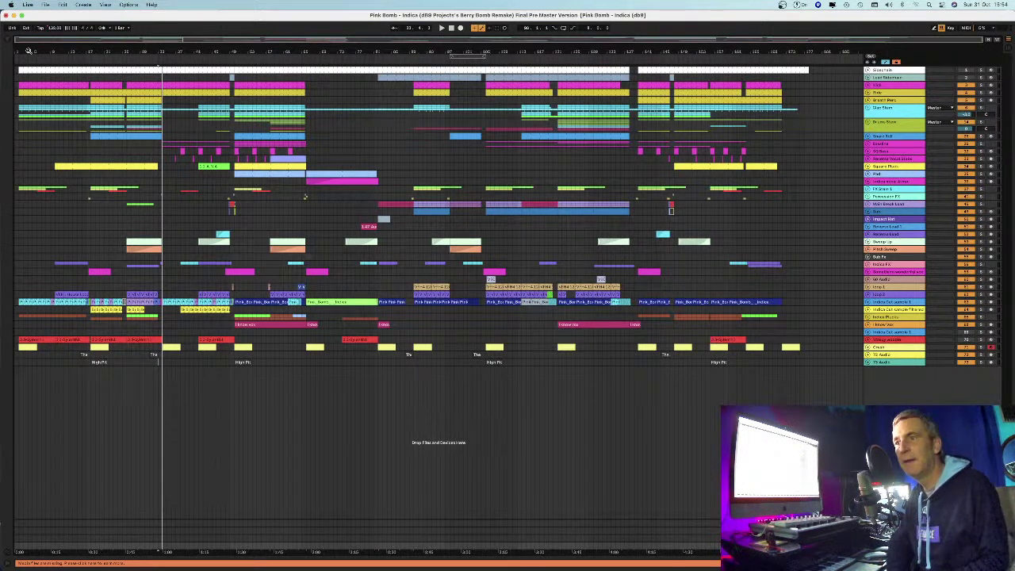
Step: Examine the sections of the compacted arrangement from the intro through the bassline part, and return to the full overview
scroll(17, 52, "up", 5)
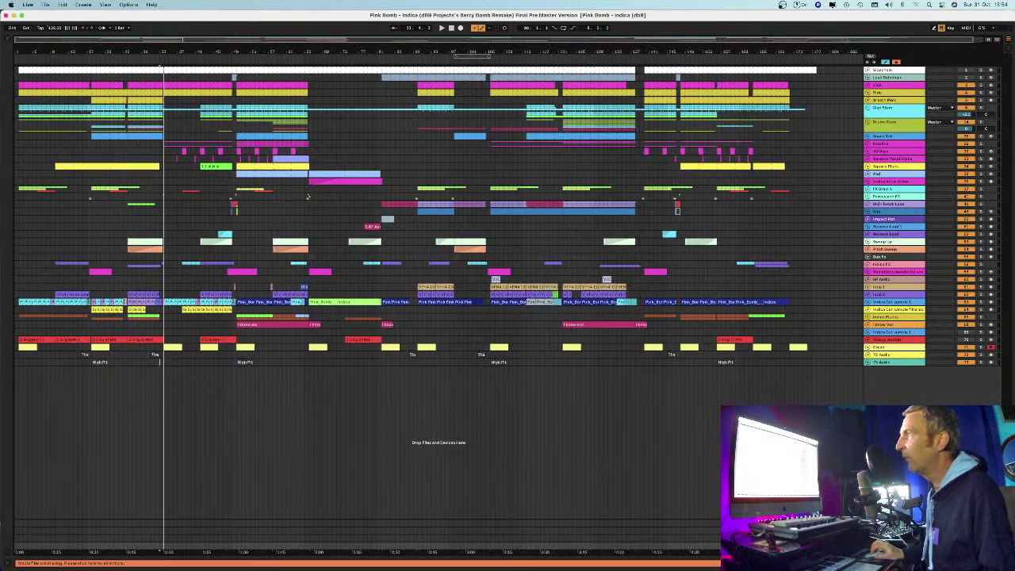
scroll(16, 51, "up", 2)
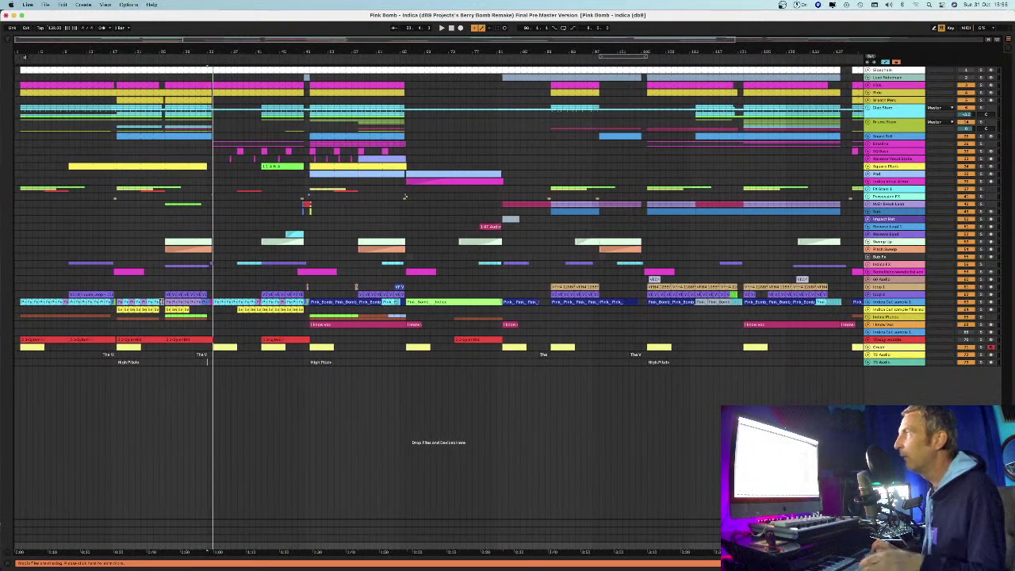
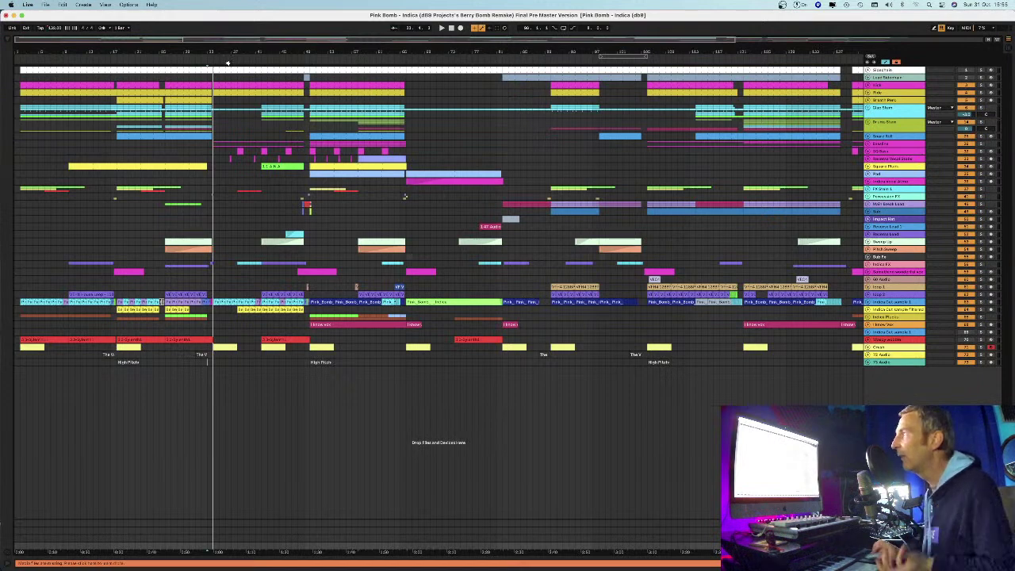
key("minus")
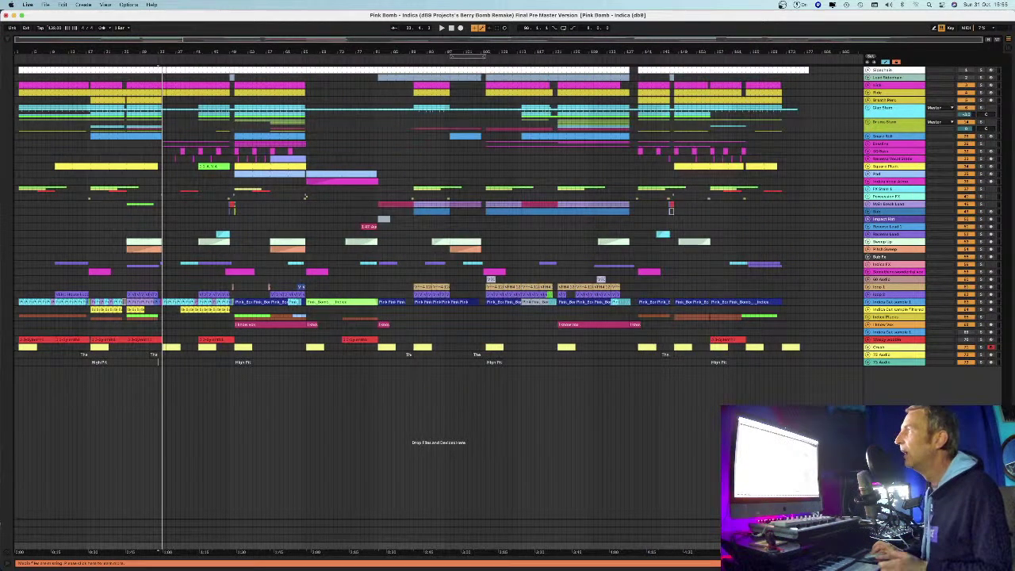
key("plus")
key("plus")
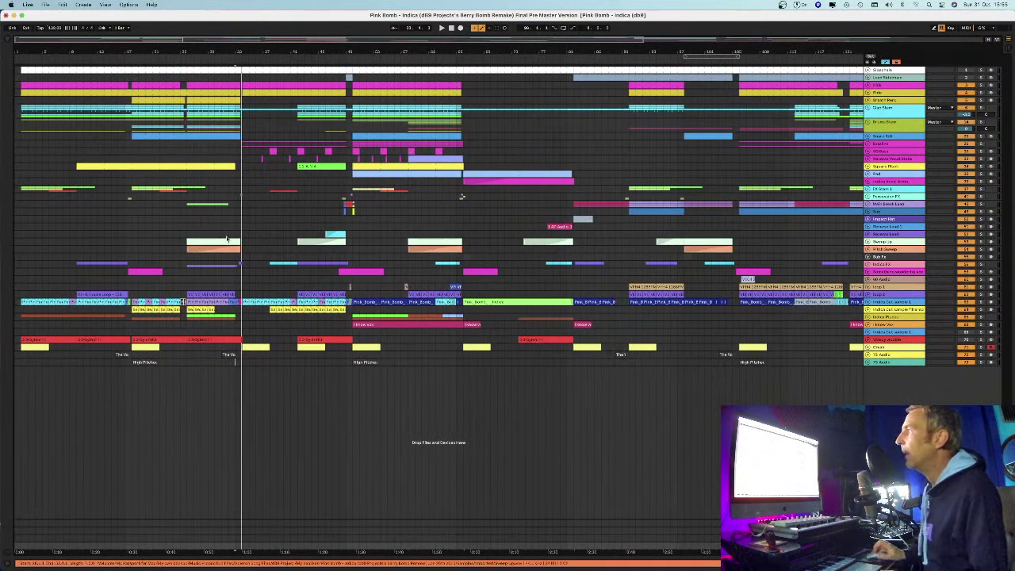
left_click(236, 227)
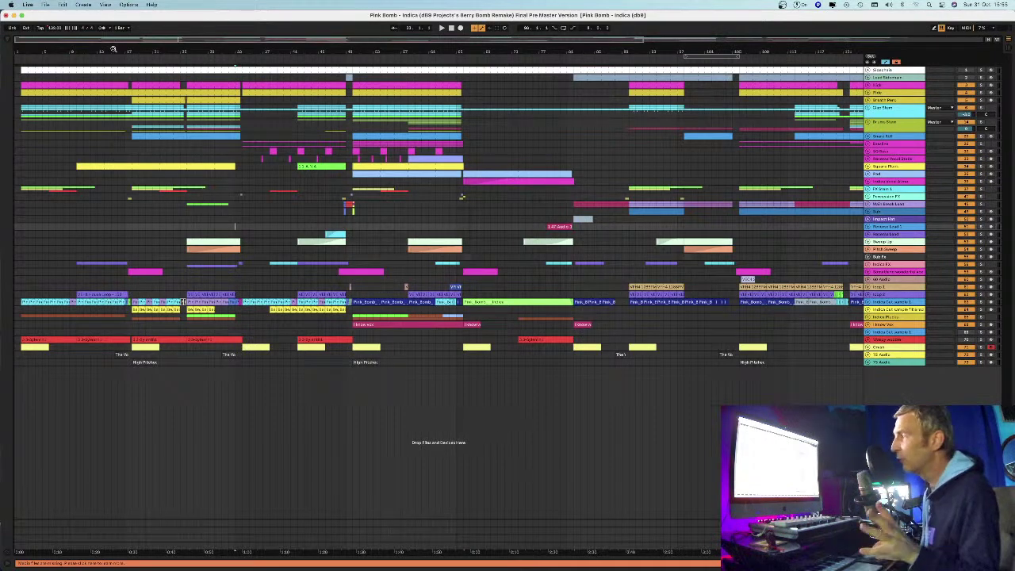
left_click_drag(20, 49, 19, 45)
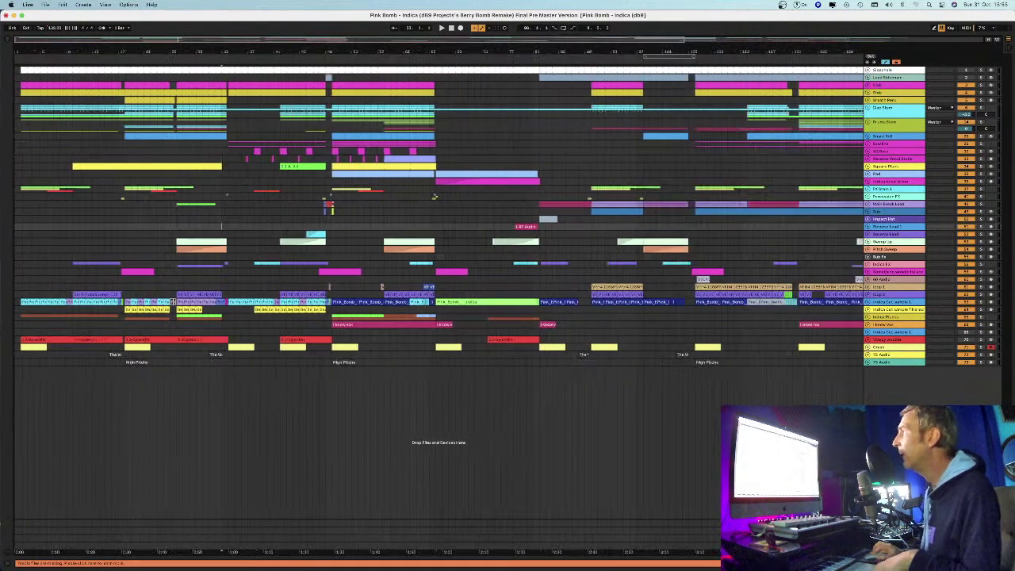
left_click_drag(433, 51, 304, 51)
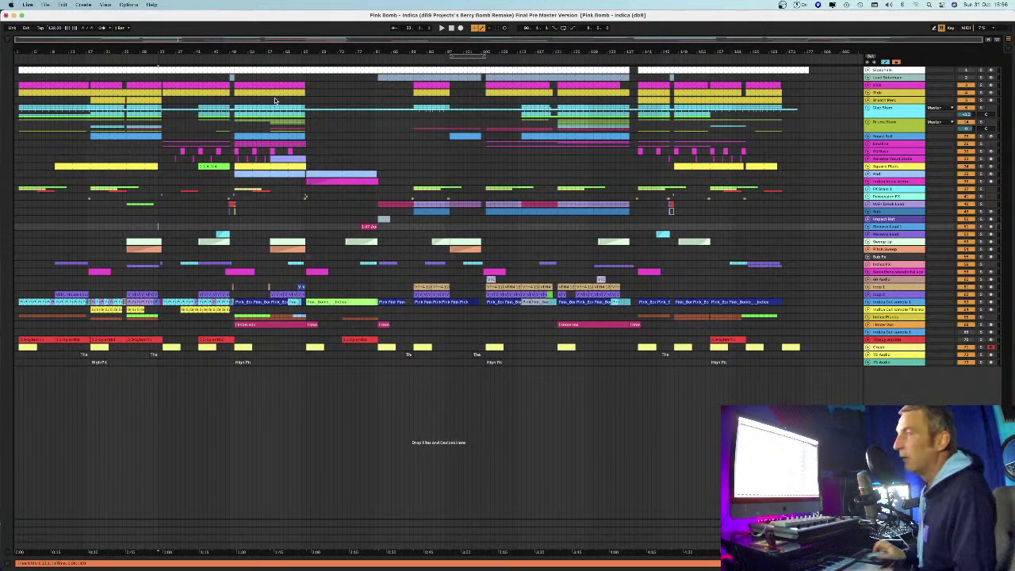
Step: Leave full screen, switch to the Brave browser window and narrow it so the Live arrangement stays visible beside it
key("super+ctrl+f")
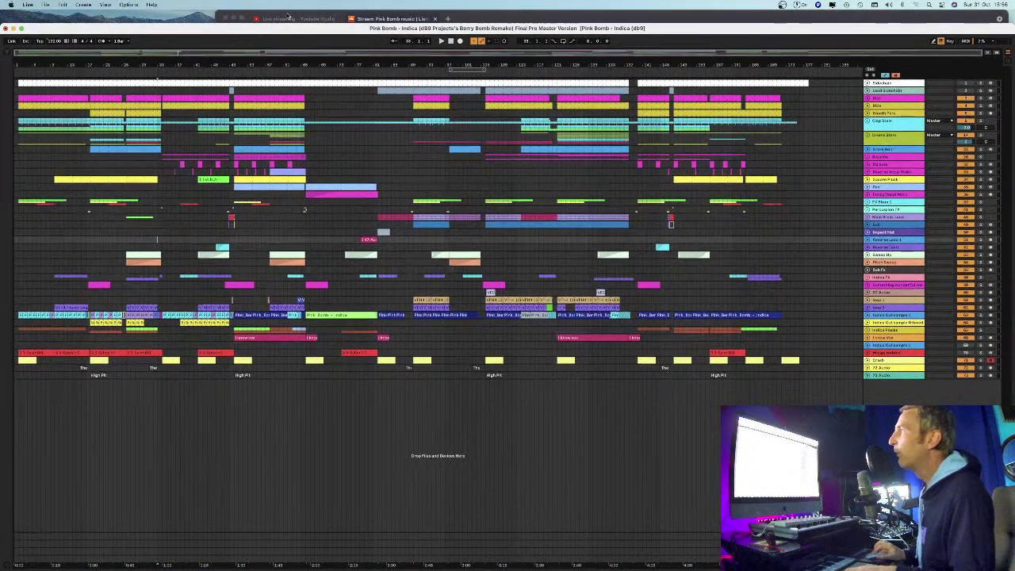
left_click(289, 17)
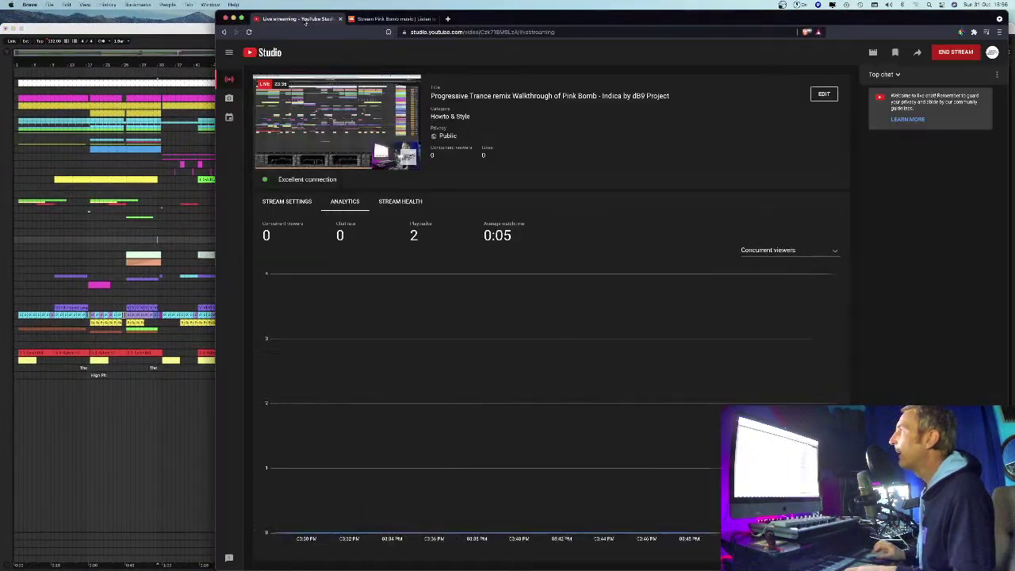
left_click_drag(216, 13, 569, 14)
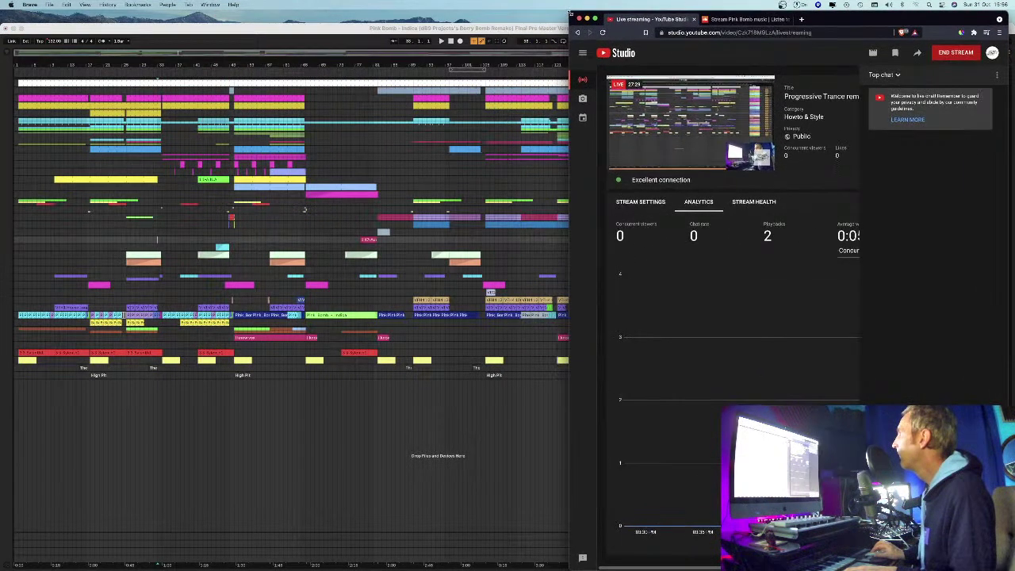
left_click(563, 28)
Step: Bring up the already open SoundCloud page of Pink Bomb with its recent Indica tracks
left_click(713, 20)
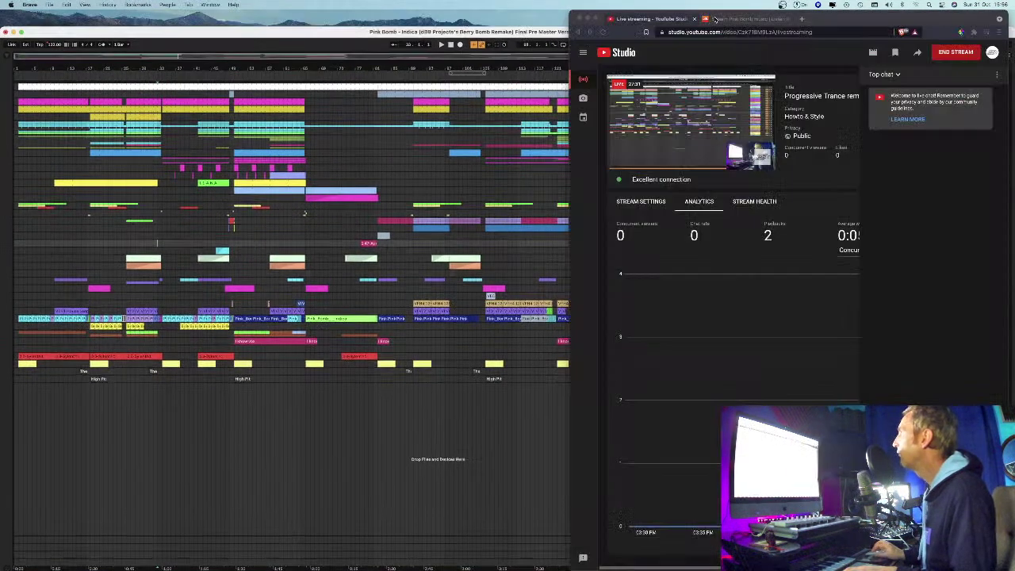
left_click(717, 18)
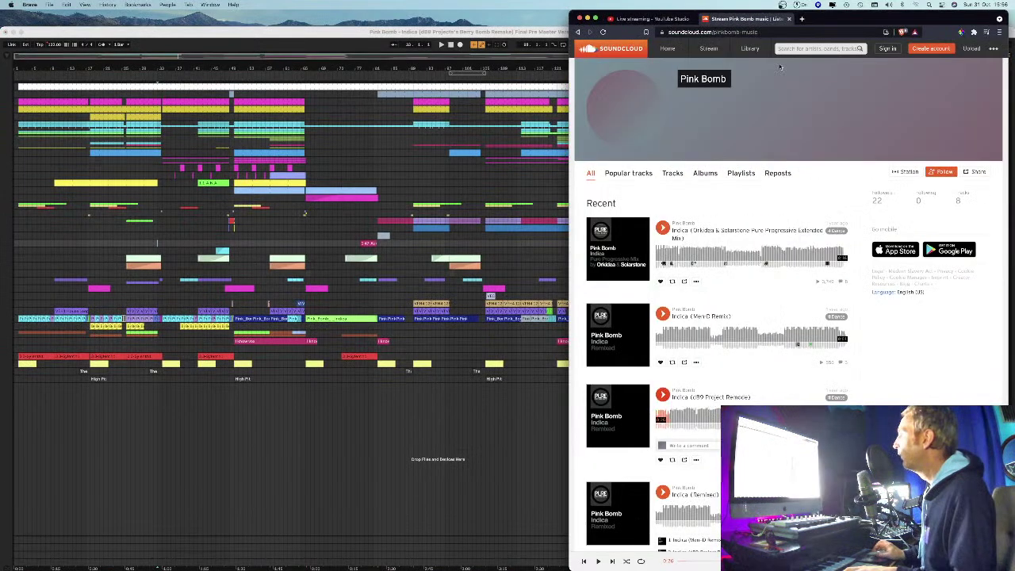
Step: Search the web for "pink bomb discogs" in a new tab and open the Pink Bomb Discography result
left_click(802, 20)
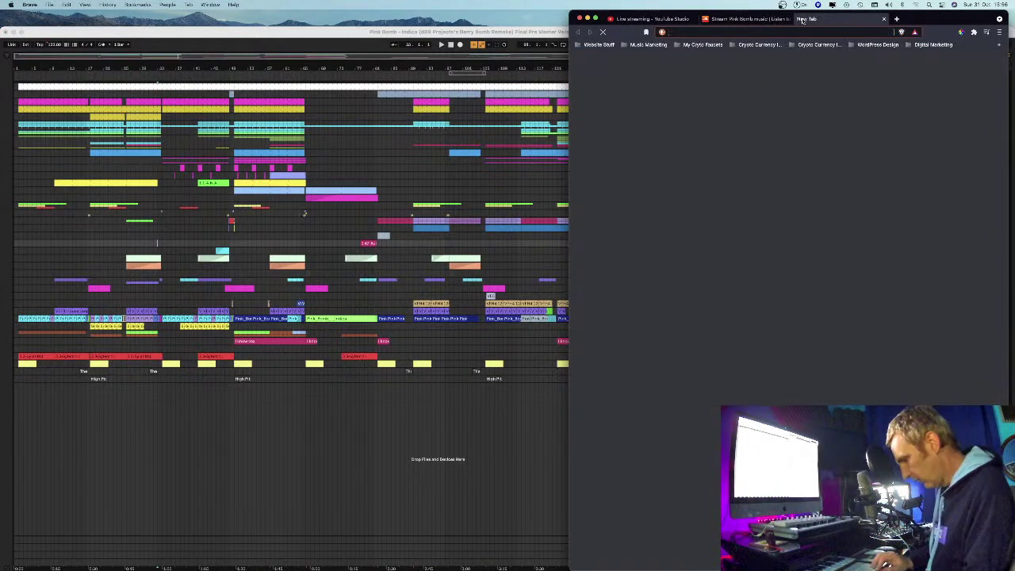
type("pi")
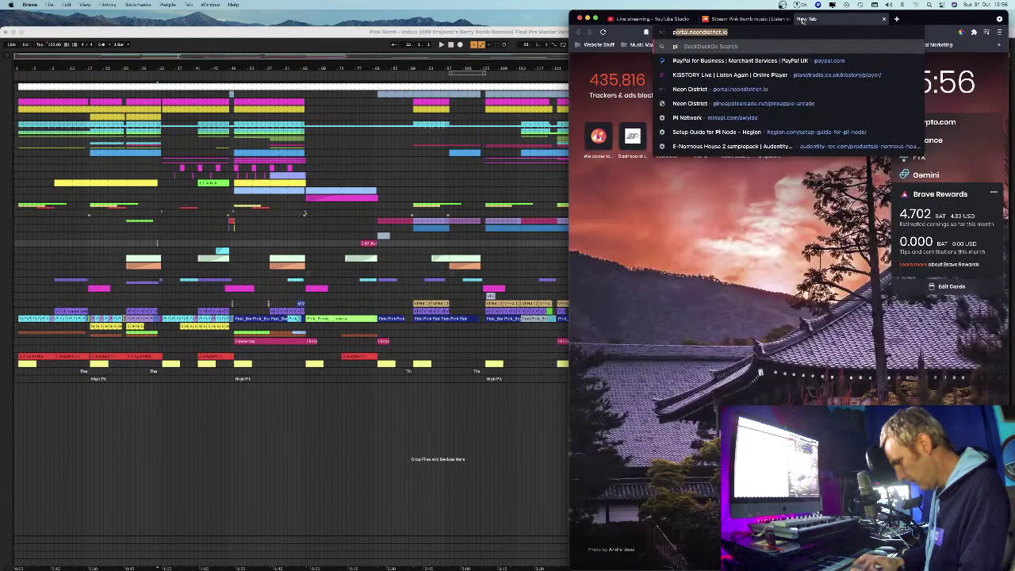
type("nk bomb discogs")
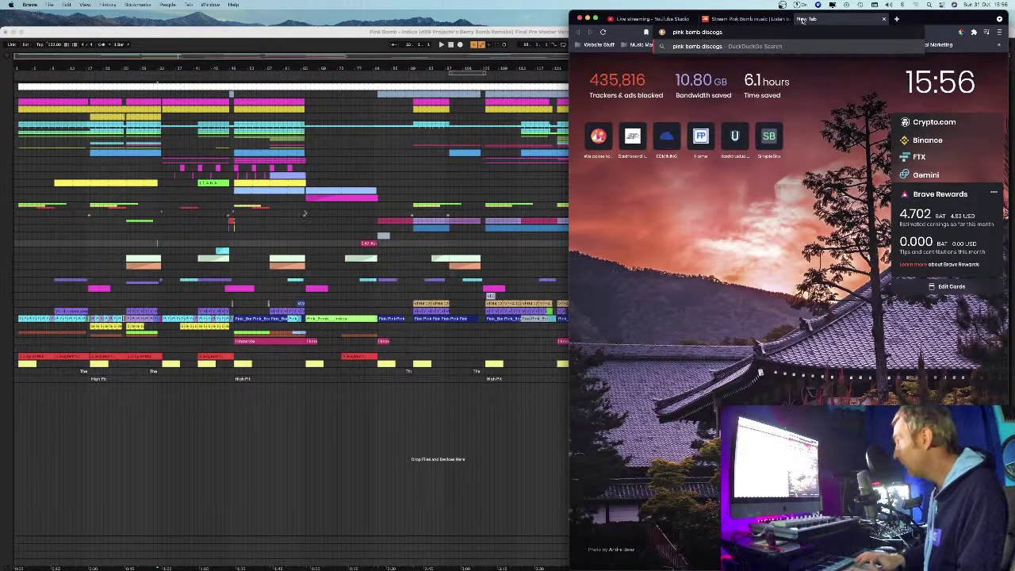
key("Return")
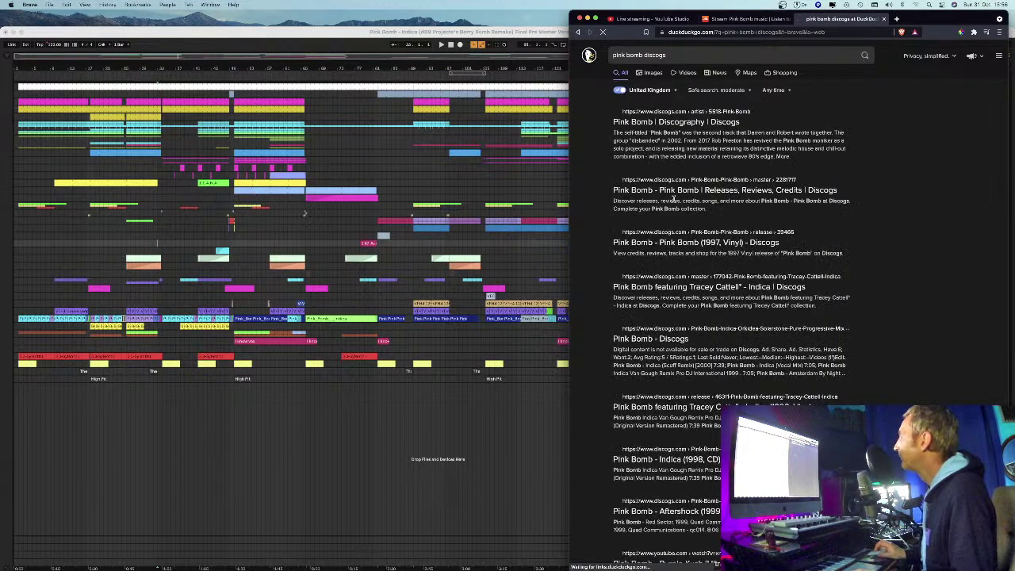
left_click(661, 123)
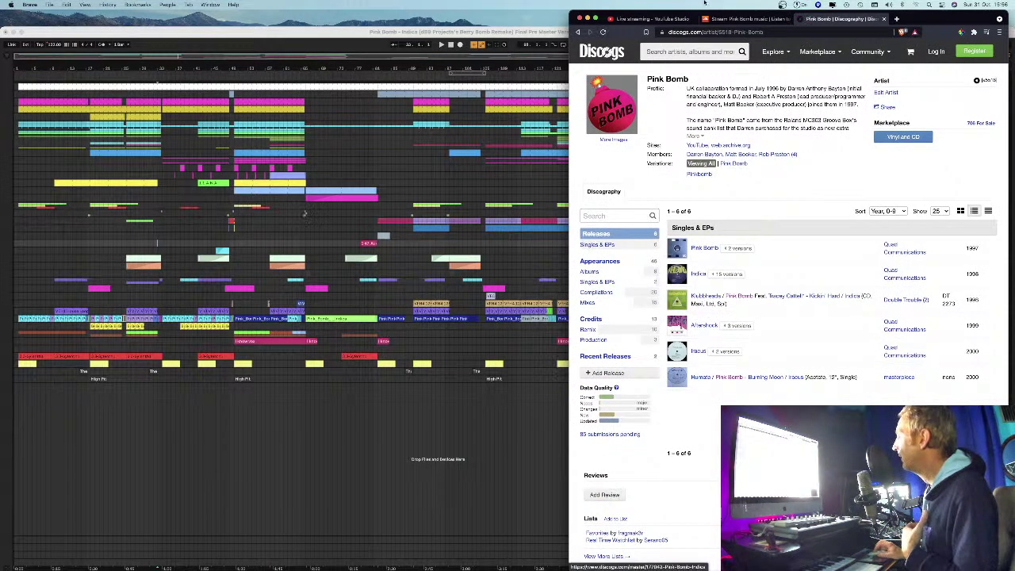
Step: Enlarge the browser window, then filter the Pink Bomb discography to Appearances and examine its albums, singles and compilations
double_click(919, 22)
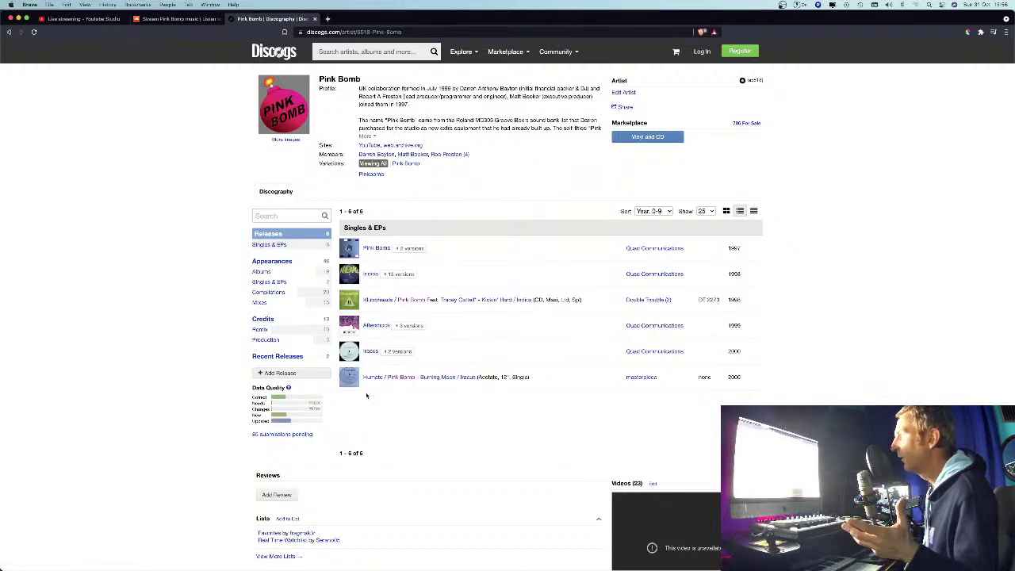
left_click(274, 263)
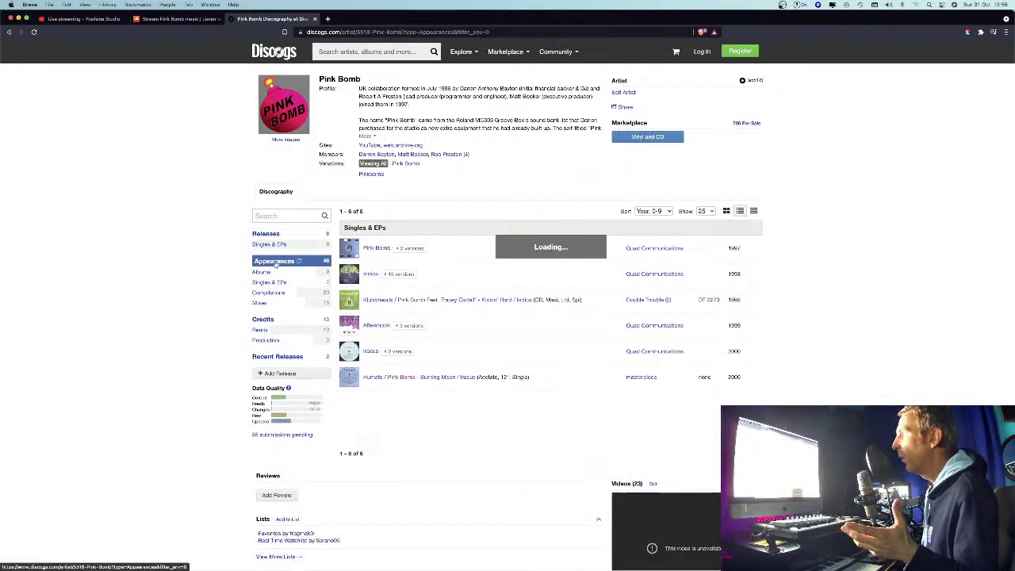
scroll(353, 282, "down", 2)
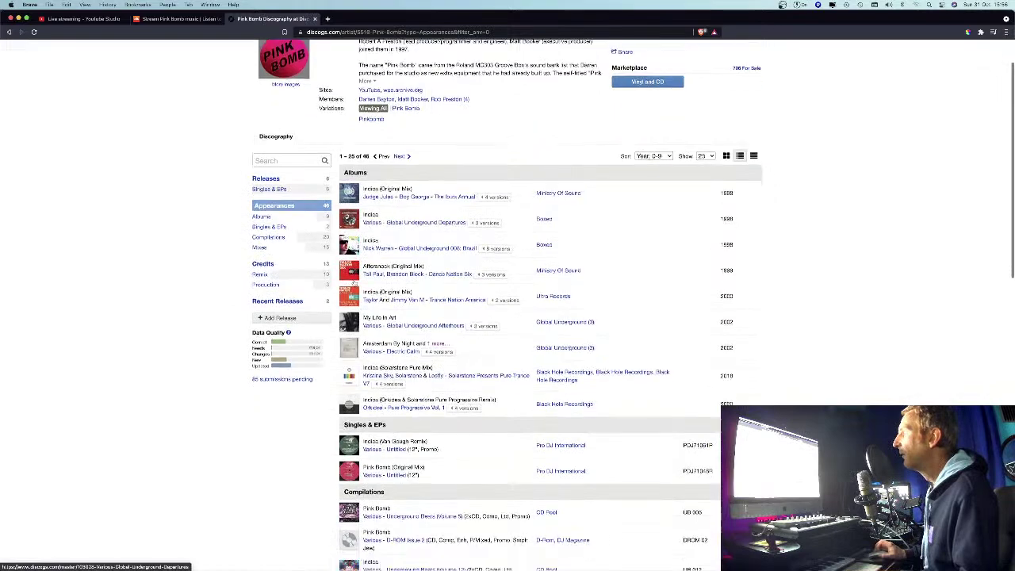
scroll(354, 283, "down", 15)
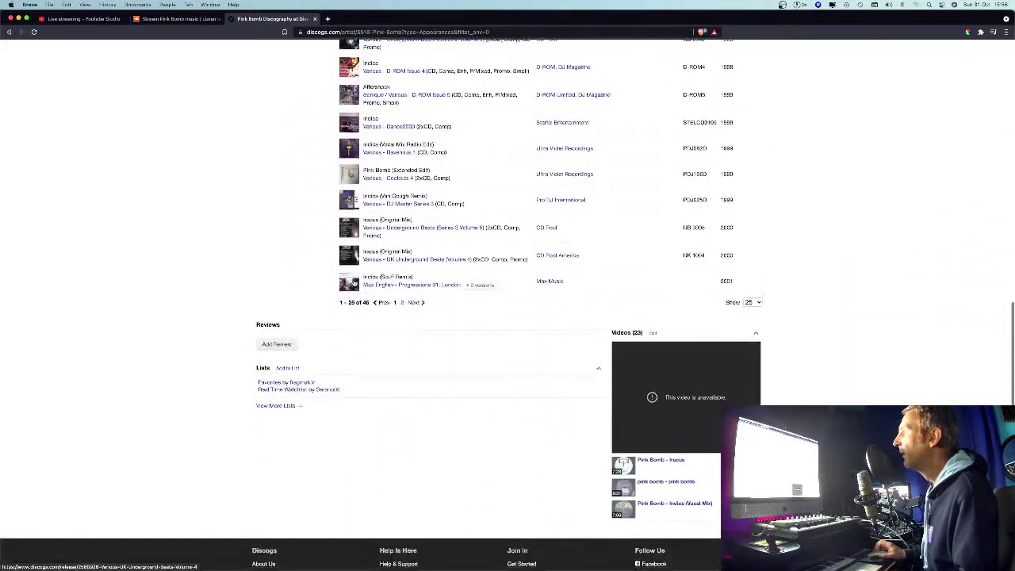
scroll(353, 283, "up", 17)
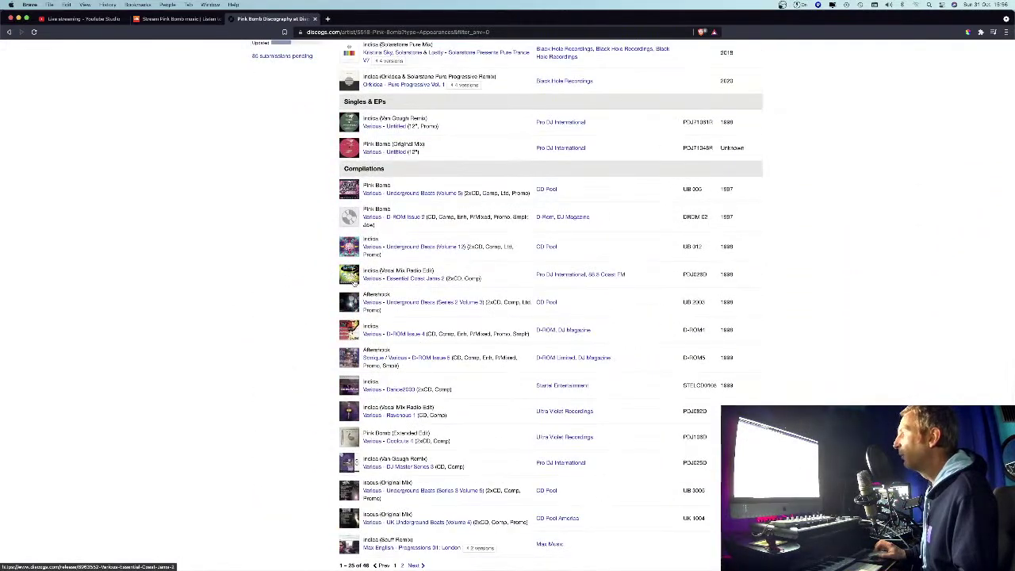
scroll(396, 285, "up", 1)
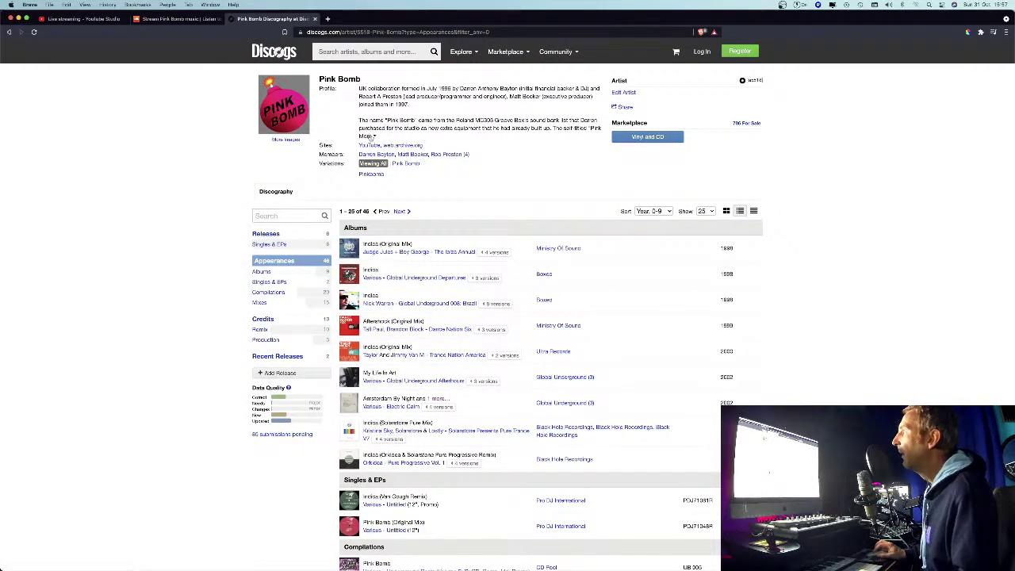
scroll(393, 214, "down", 4)
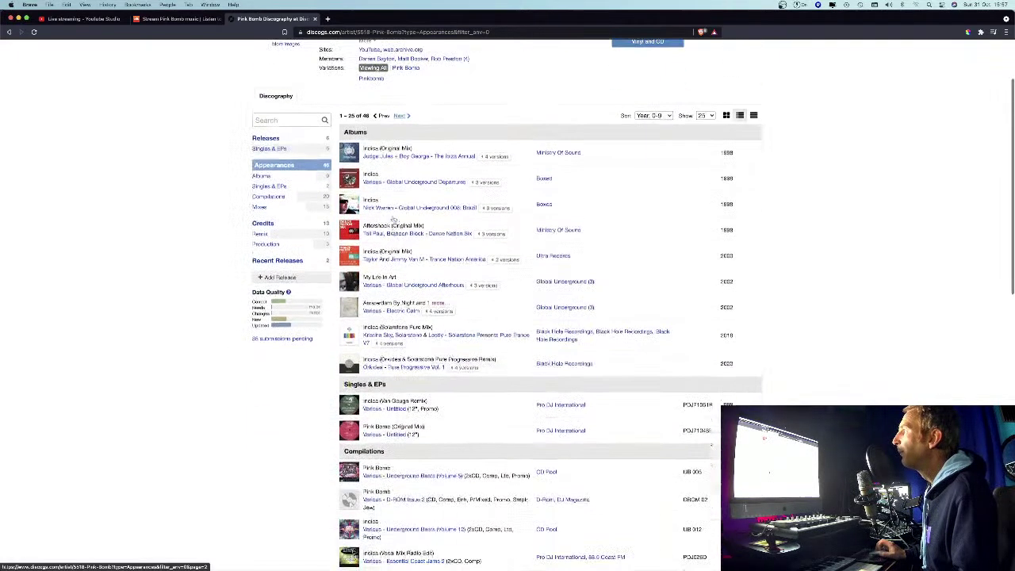
scroll(393, 216, "up", 1)
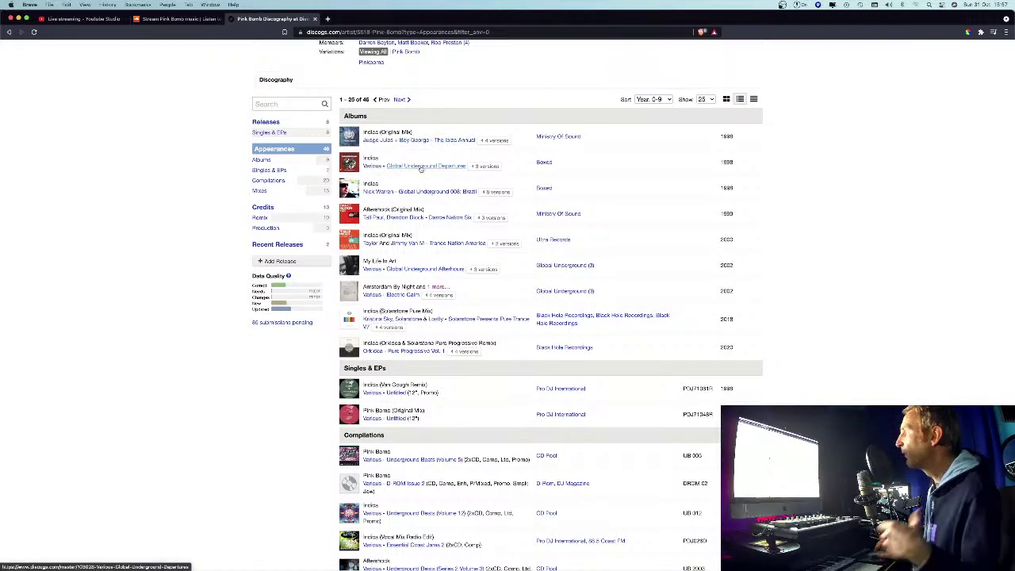
scroll(460, 318, "down", 1)
scroll(460, 318, "down", 6)
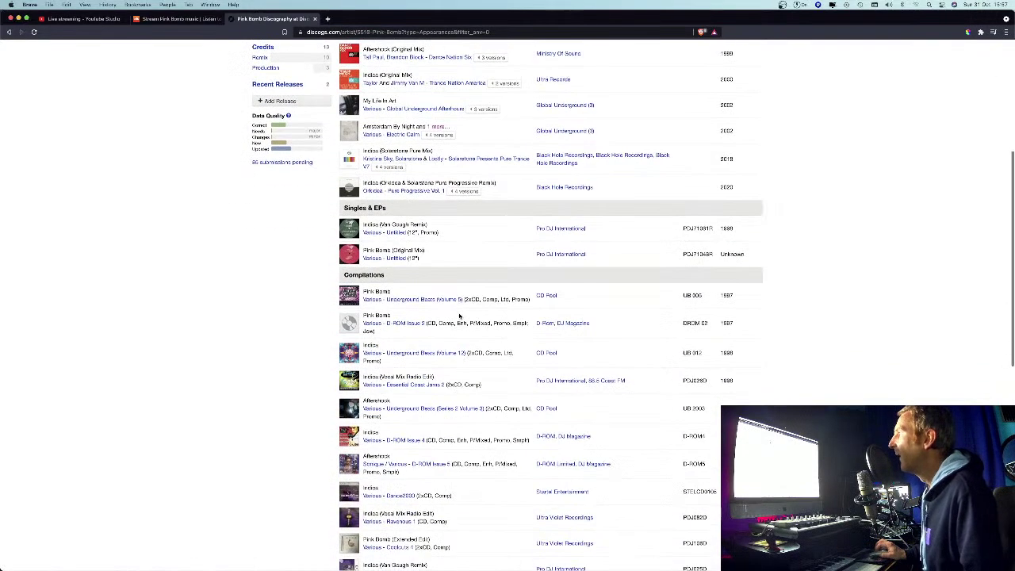
scroll(458, 315, "down", 2)
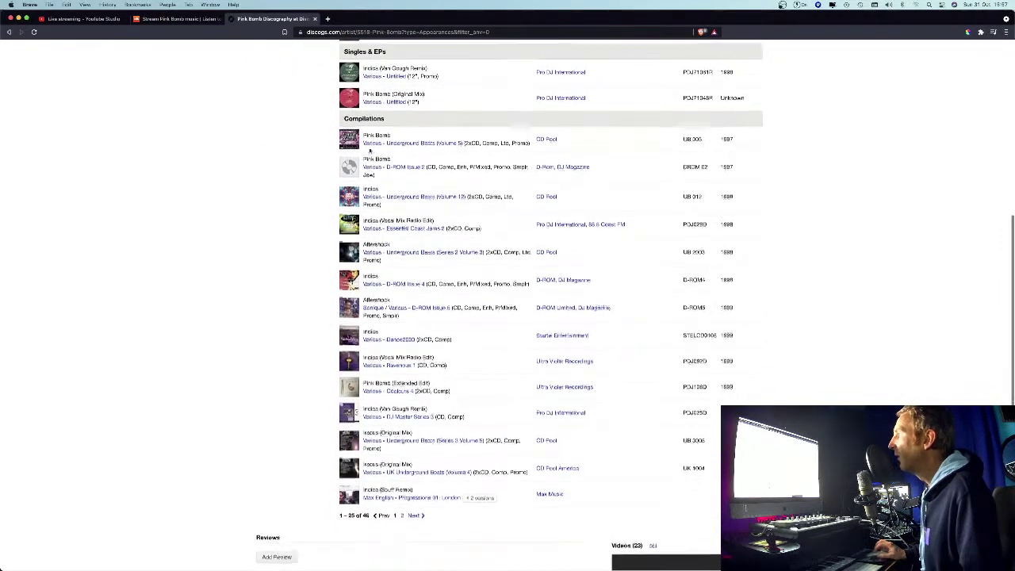
scroll(388, 479, "down", 3)
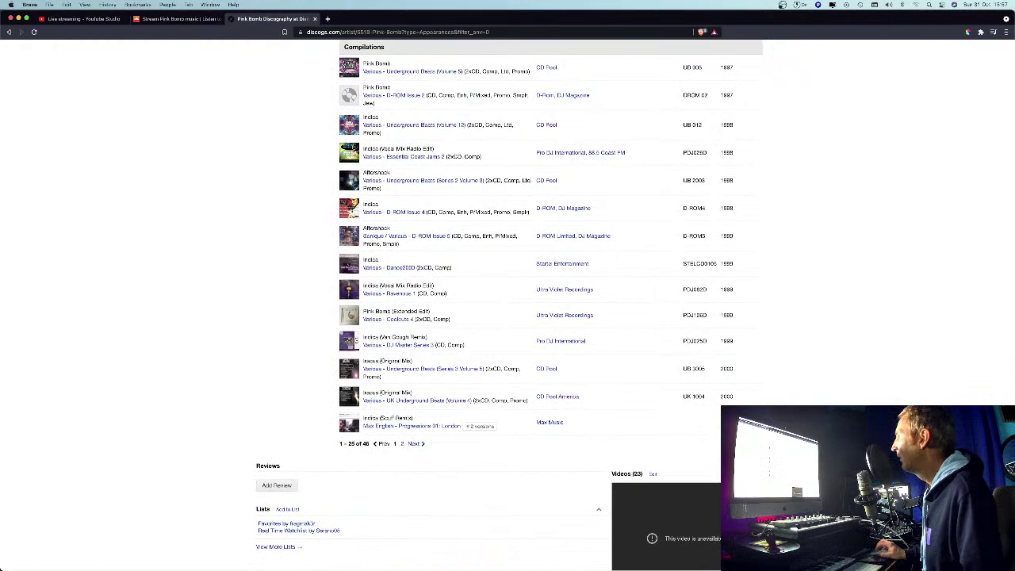
Step: Show 100 entries per page in the Appearances list and examine it down to the end of the Mixes section
left_click(657, 431)
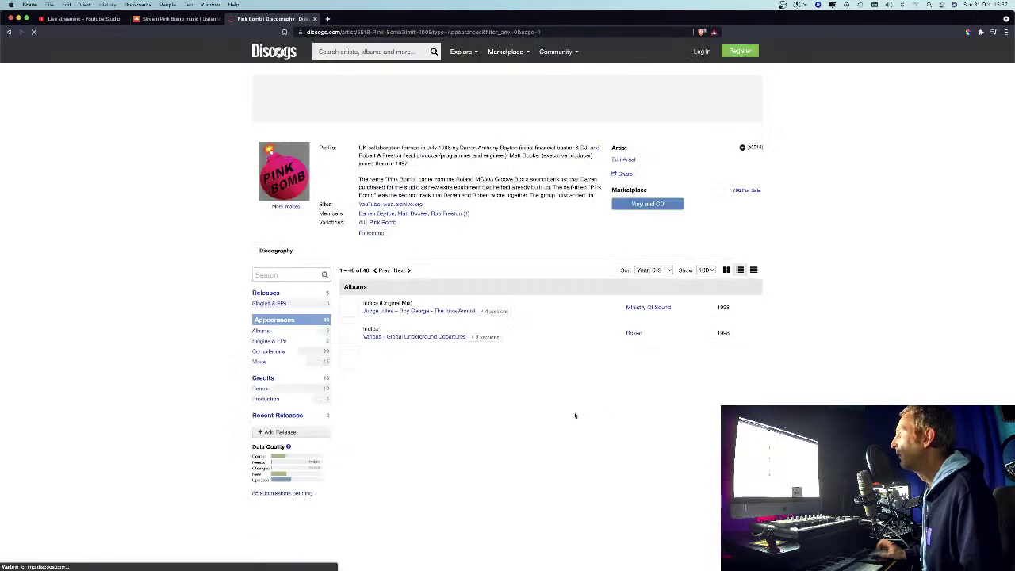
scroll(572, 412, "down", 10)
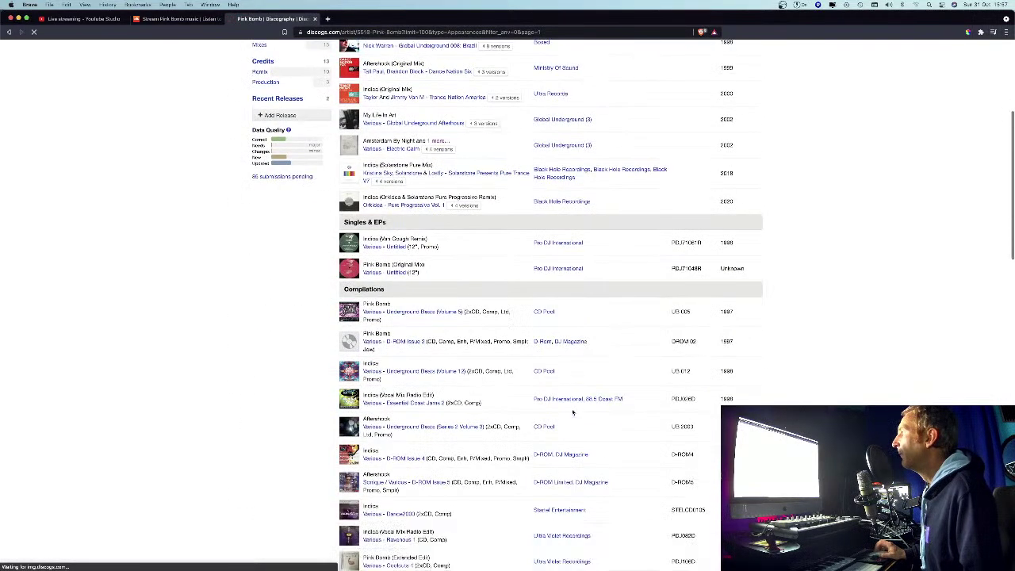
scroll(573, 411, "down", 10)
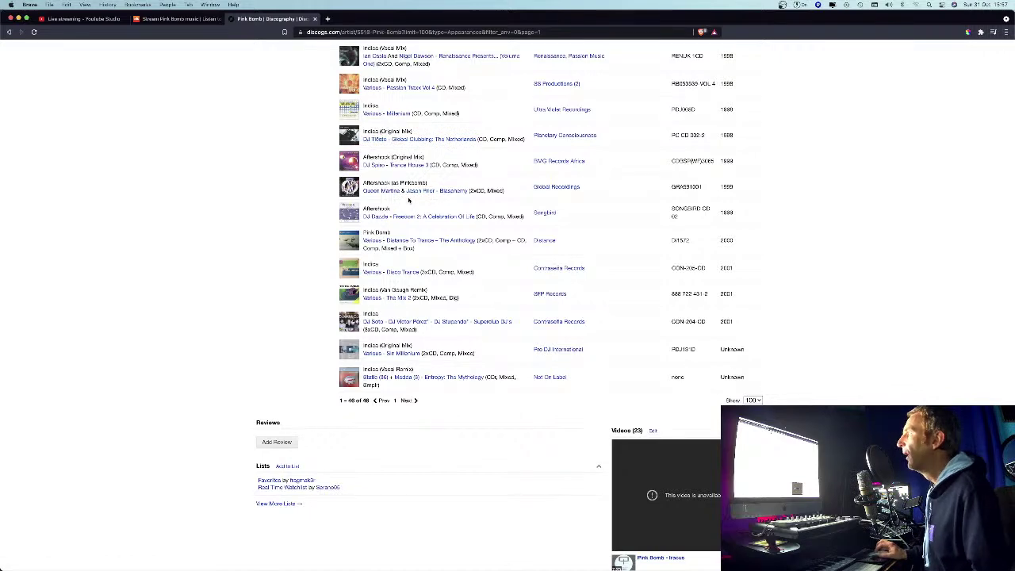
scroll(400, 226, "up", 3)
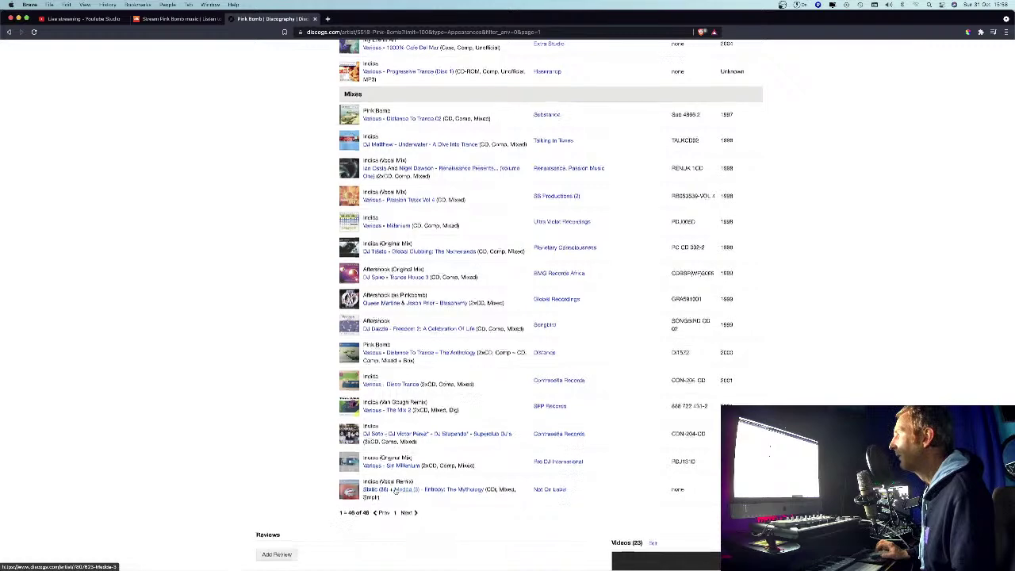
scroll(381, 493, "down", 1)
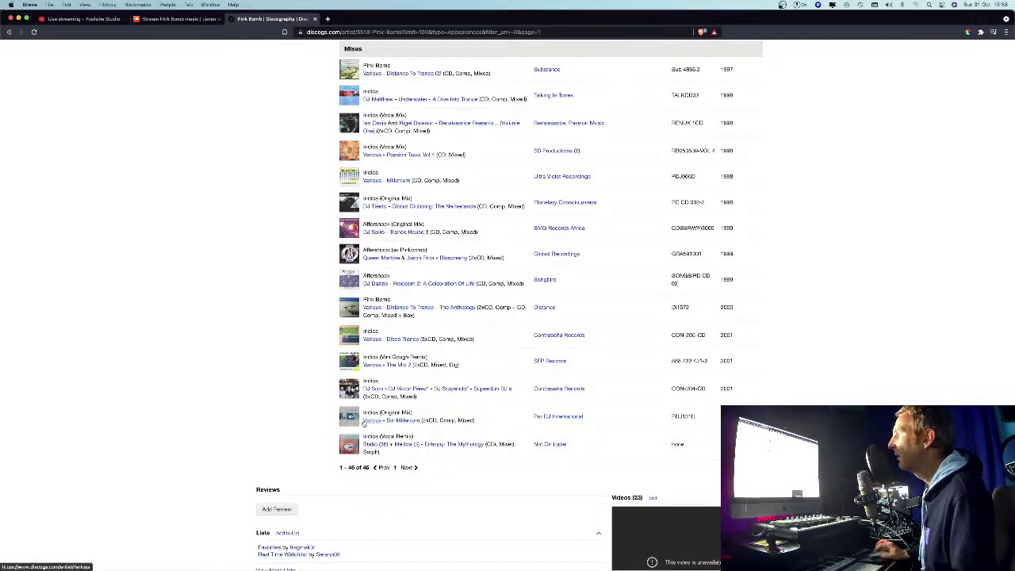
Step: Examine the Mixes entries from the end of the list upwards, continuing through the Compilations section
scroll(365, 423, "up", 1)
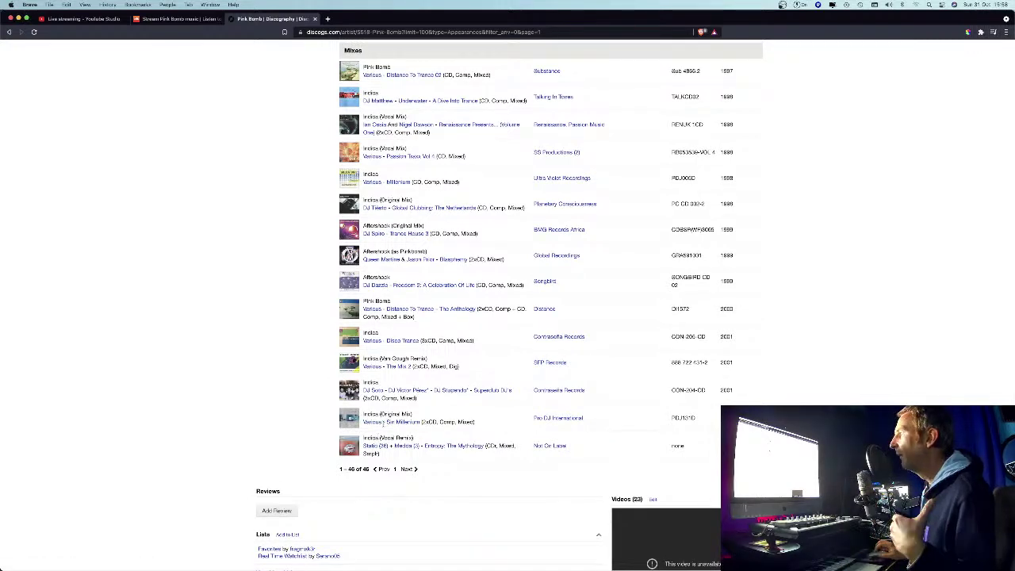
scroll(384, 424, "up", 2)
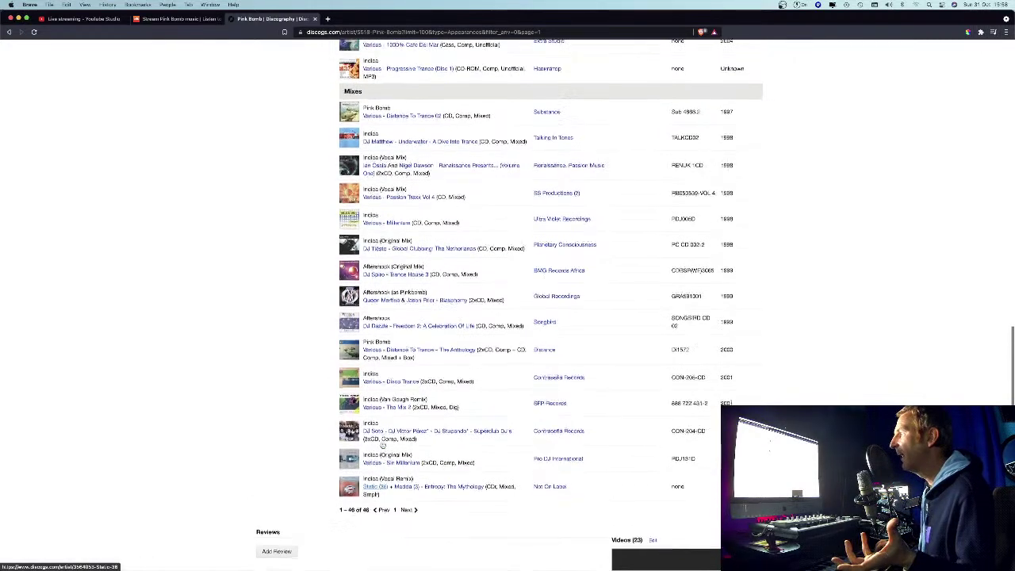
scroll(386, 436, "up", 2)
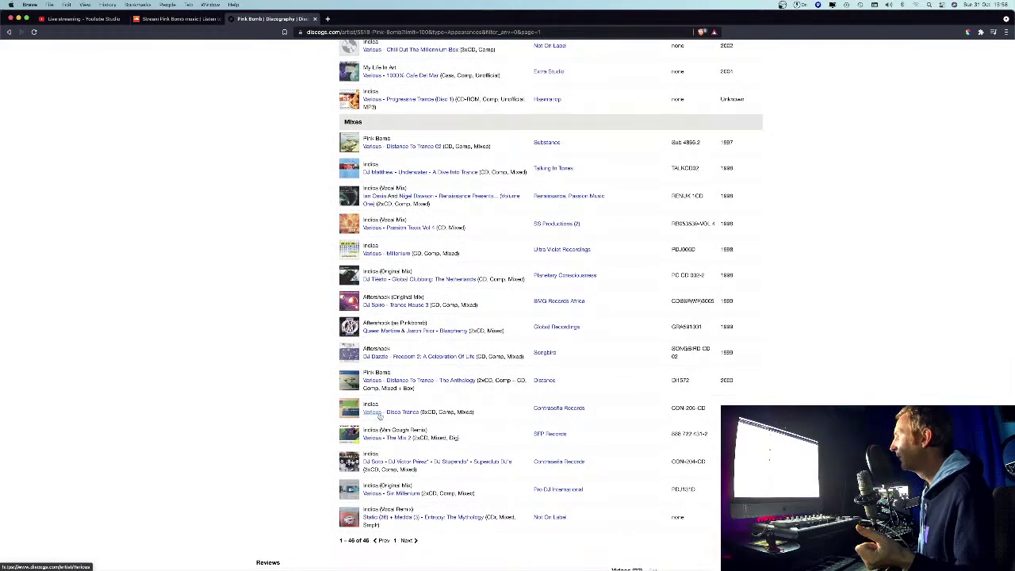
scroll(383, 412, "up", 3)
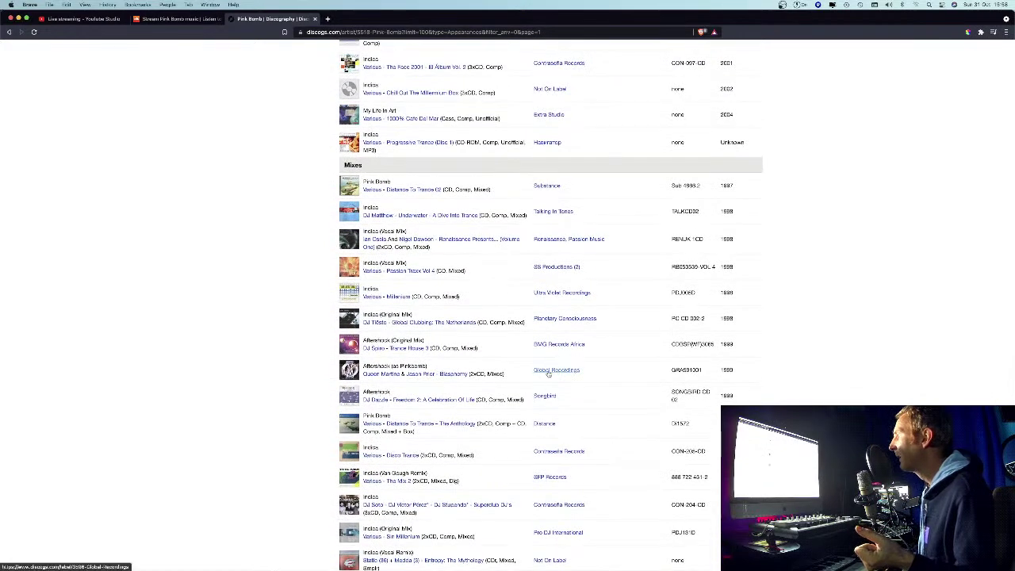
scroll(548, 373, "up", 1)
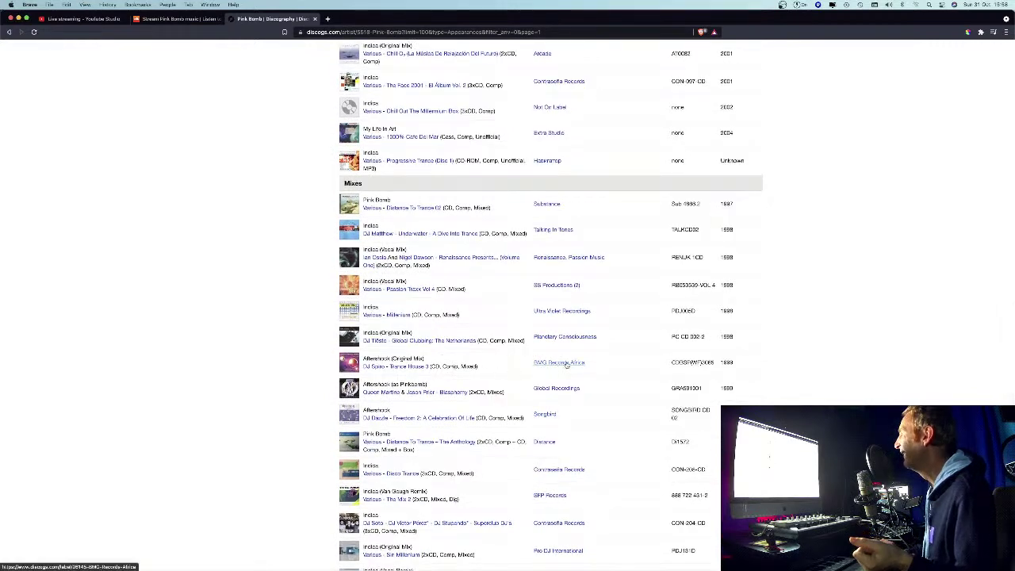
scroll(566, 365, "up", 1)
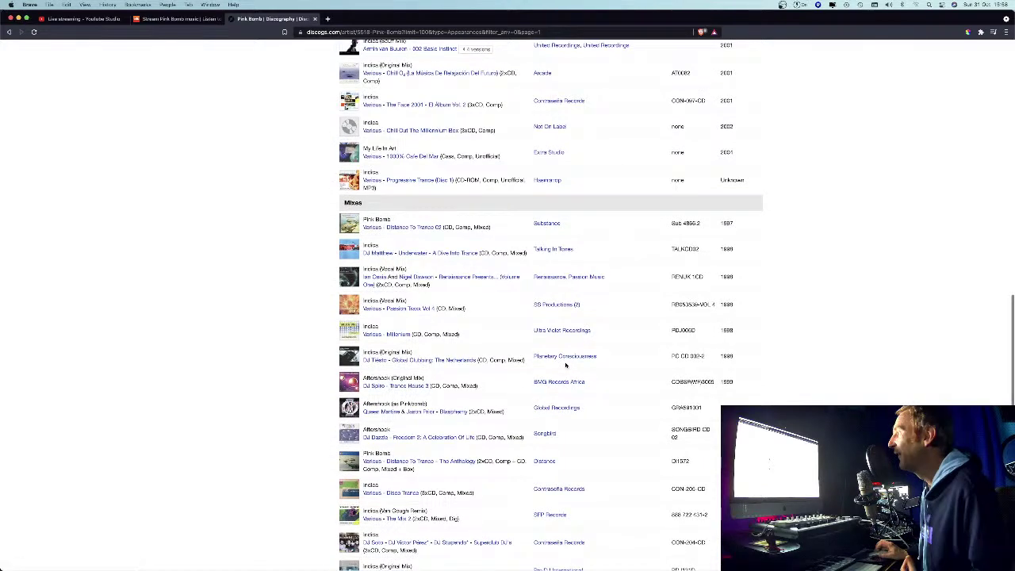
scroll(566, 365, "up", 6)
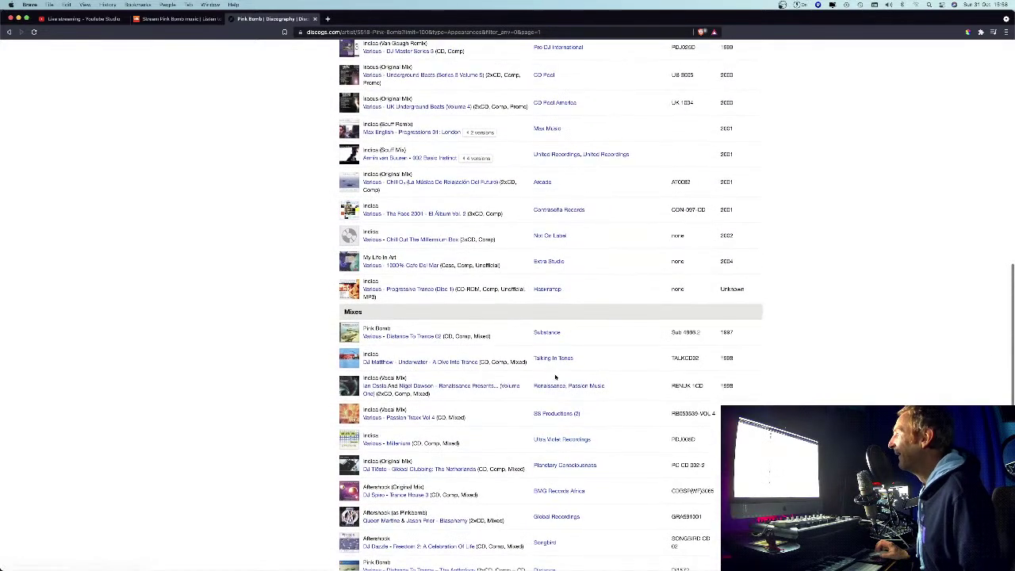
scroll(555, 378, "up", 4)
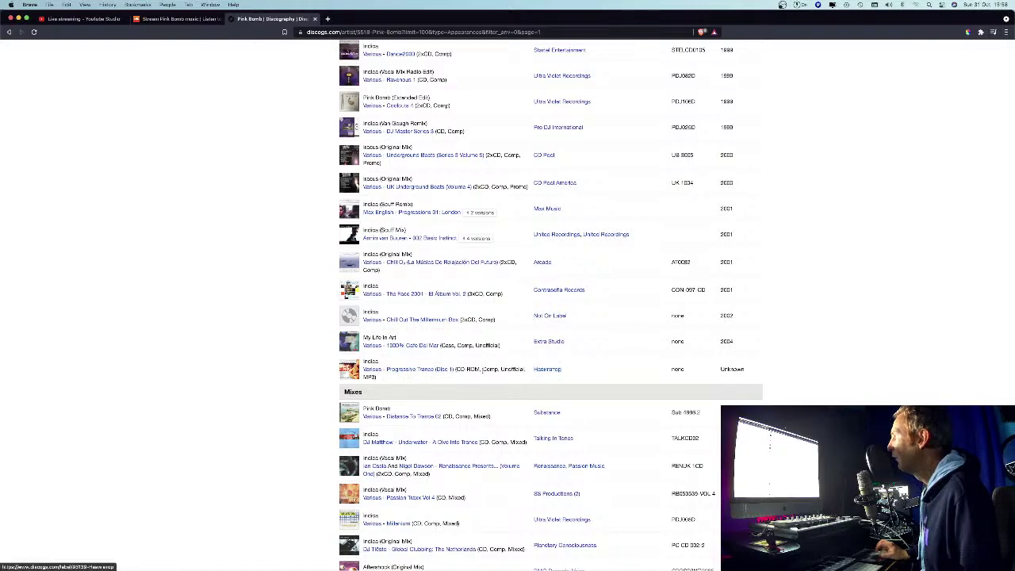
scroll(459, 372, "up", 4)
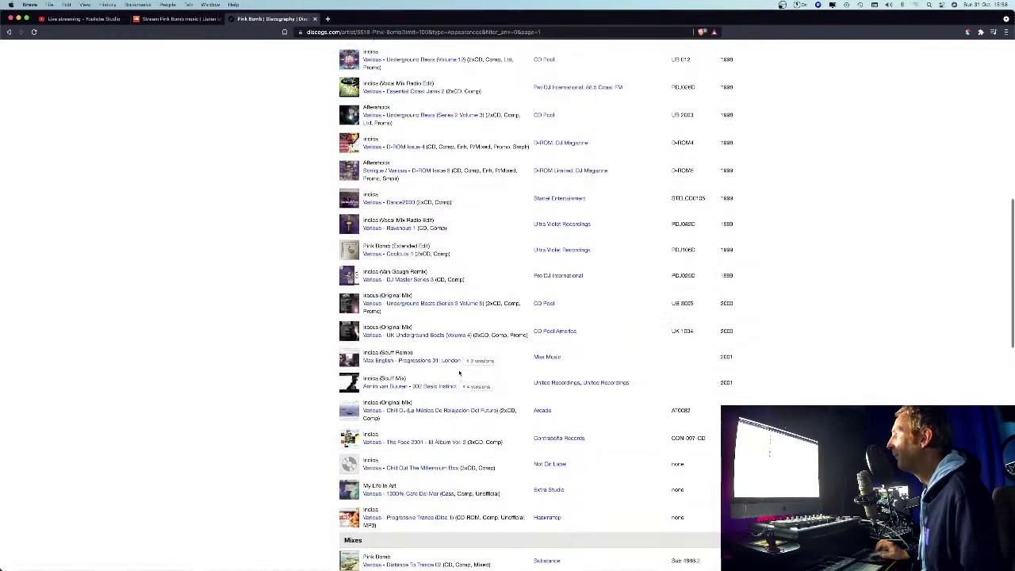
Step: Return to the start of the Appearances list and review the Albums entries beneath the artist profile
scroll(514, 291, "down", 1)
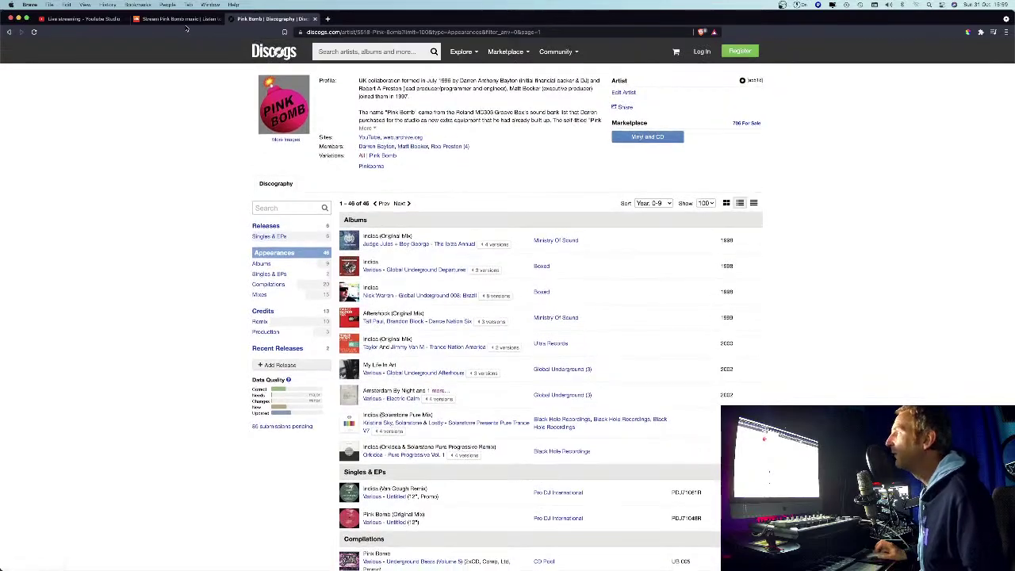
scroll(421, 293, "down", 5)
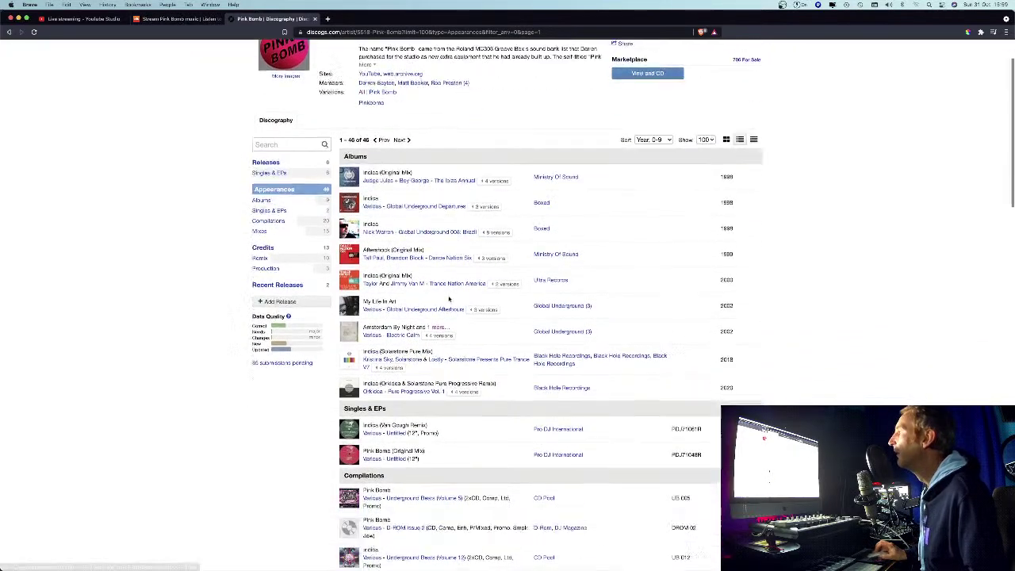
scroll(421, 293, "up", 5)
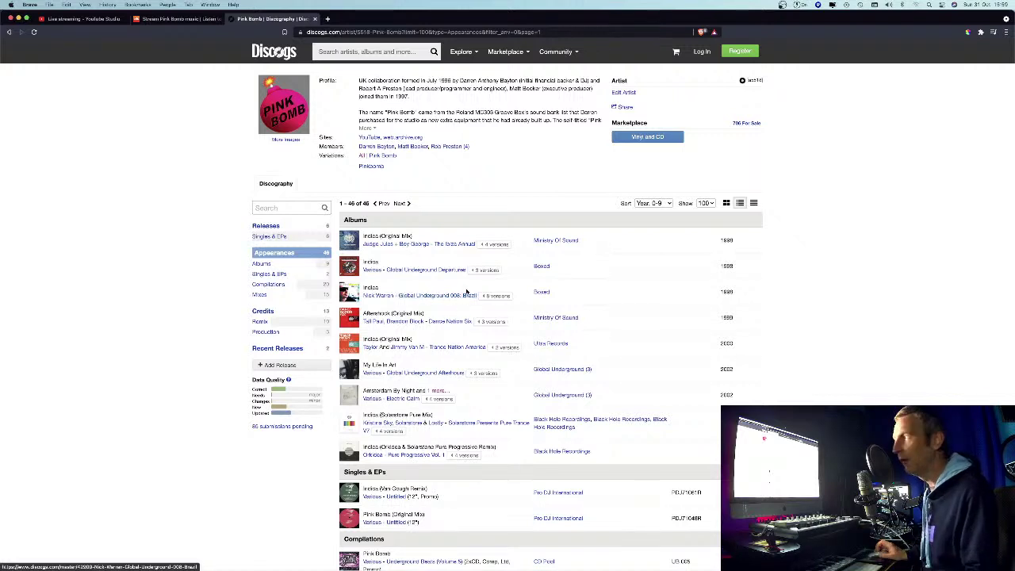
Step: Revisit Pink Bomb's SoundCloud page and return to the YouTube Studio live streaming page
left_click(213, 19)
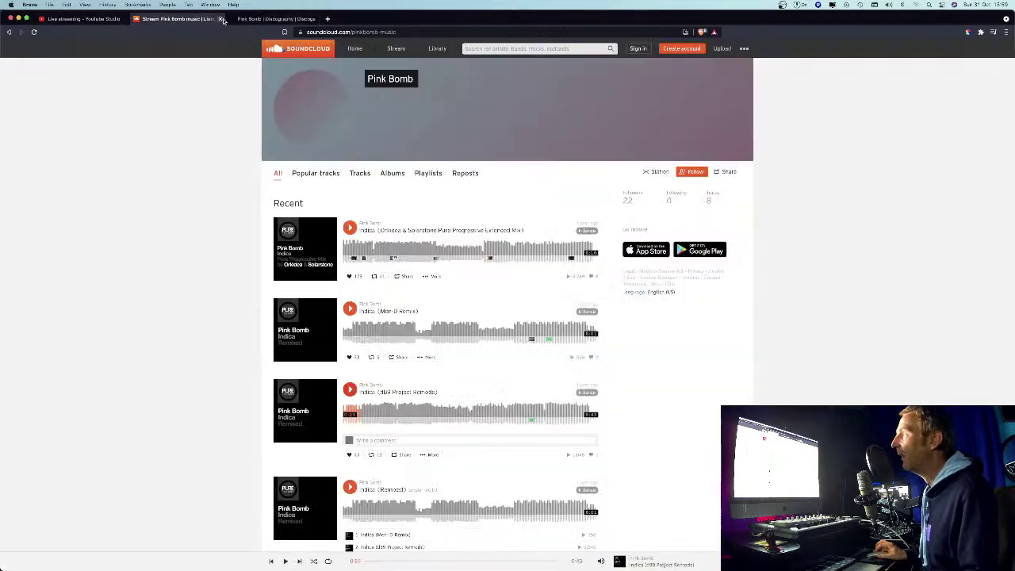
left_click(258, 19)
left_click(158, 19)
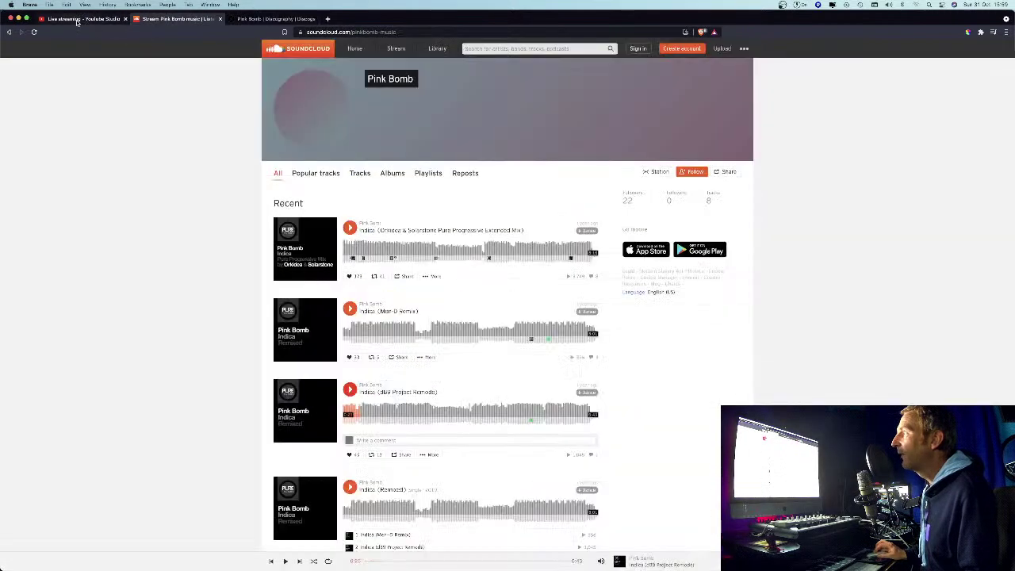
left_click(76, 19)
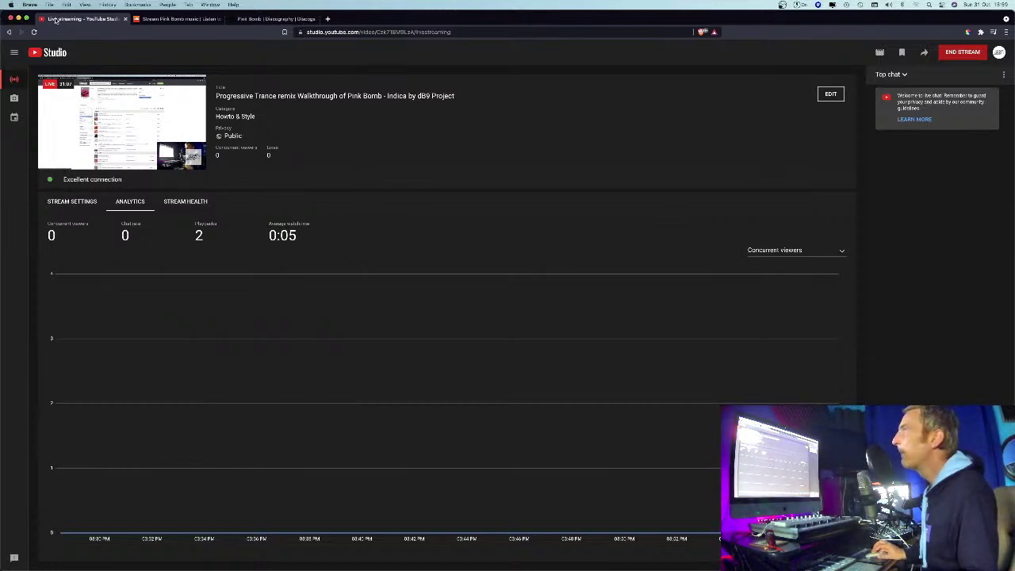
Step: Shrink the browser window to about half the screen width, then switch to Ableton Live and bring the remix arrangement to the front
left_click(28, 17)
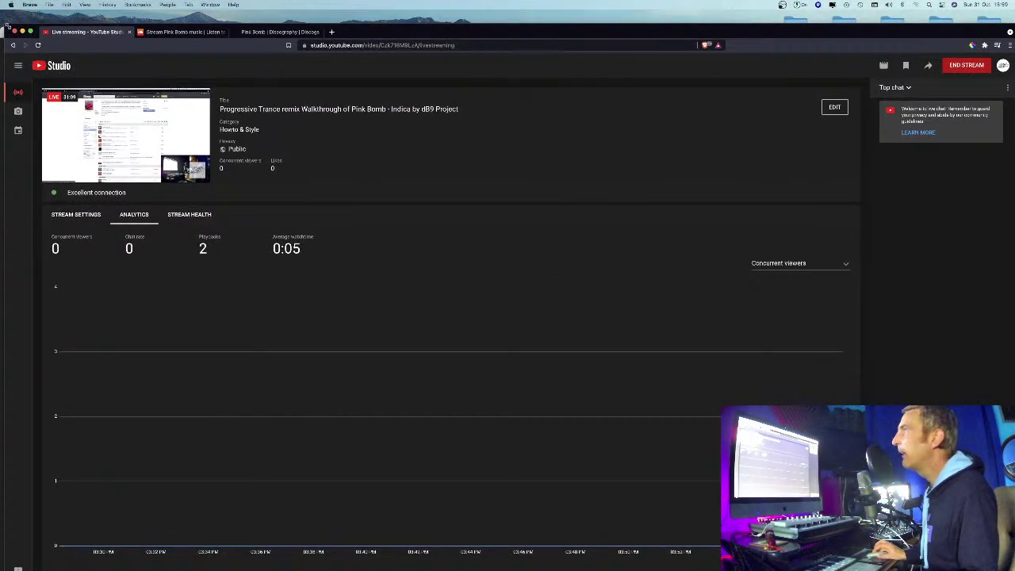
left_click_drag(5, 27, 534, 11)
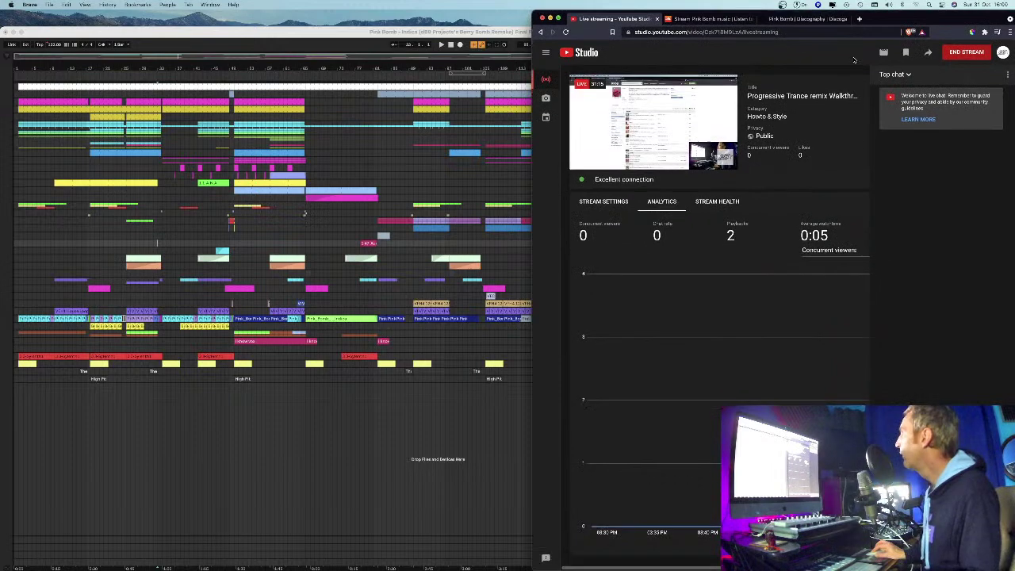
left_click_drag(918, 19, 911, 20)
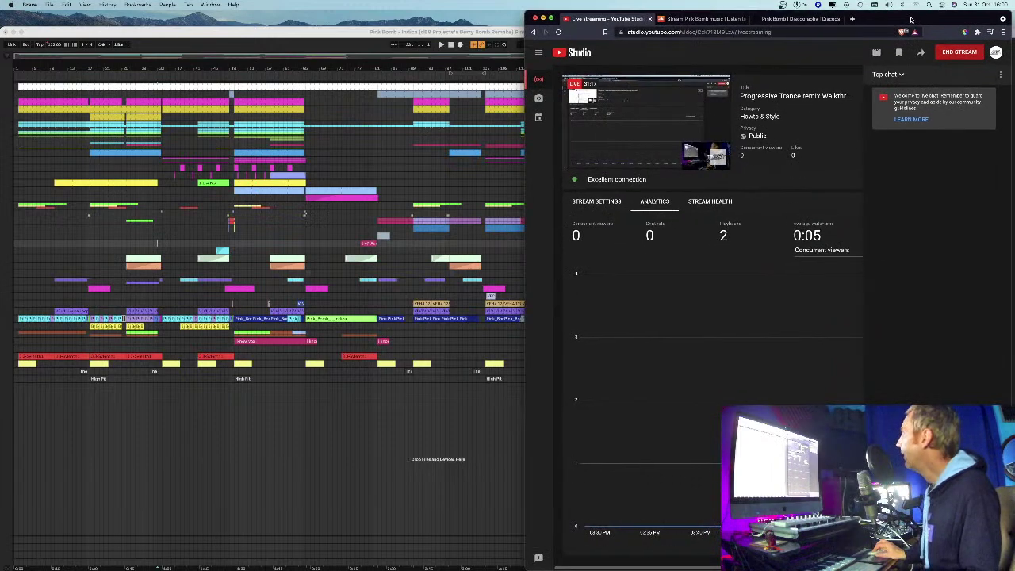
left_click_drag(419, 32, 420, 16)
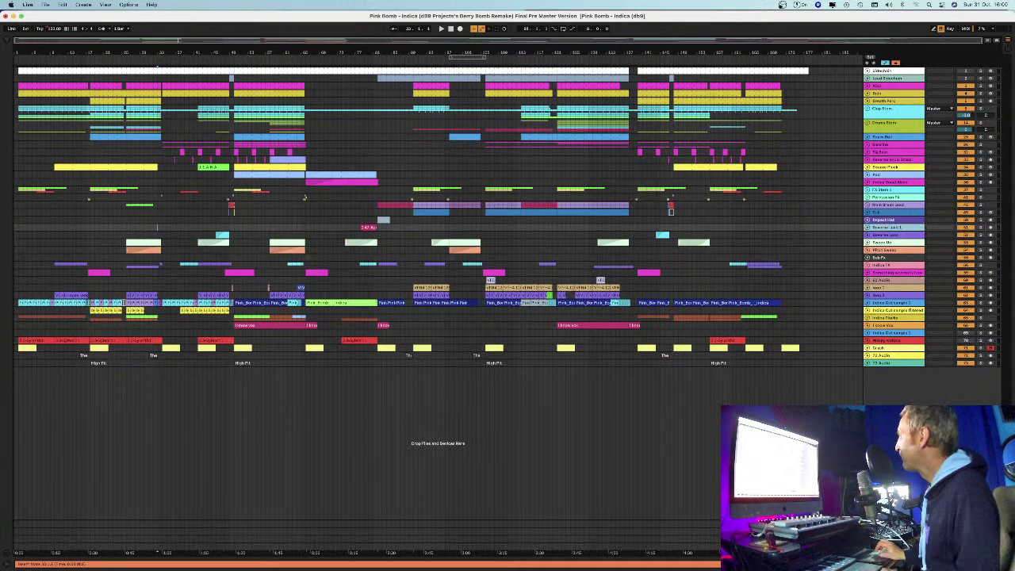
Step: Switch back to the browser, put away the unrelated Tron Miner window, and request the end of the live stream in YouTube Studio
mouse_move(475, 567)
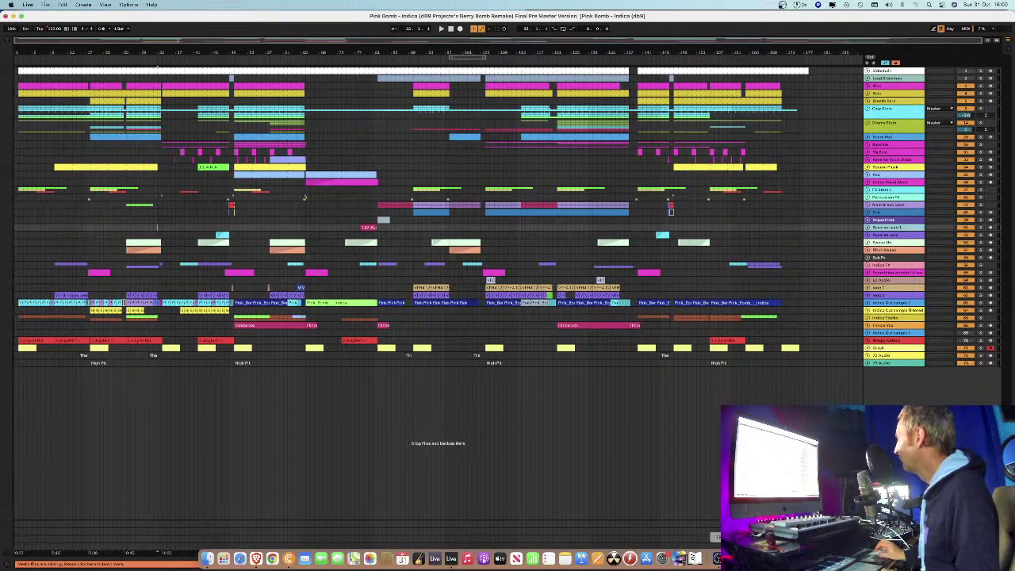
left_click(488, 566)
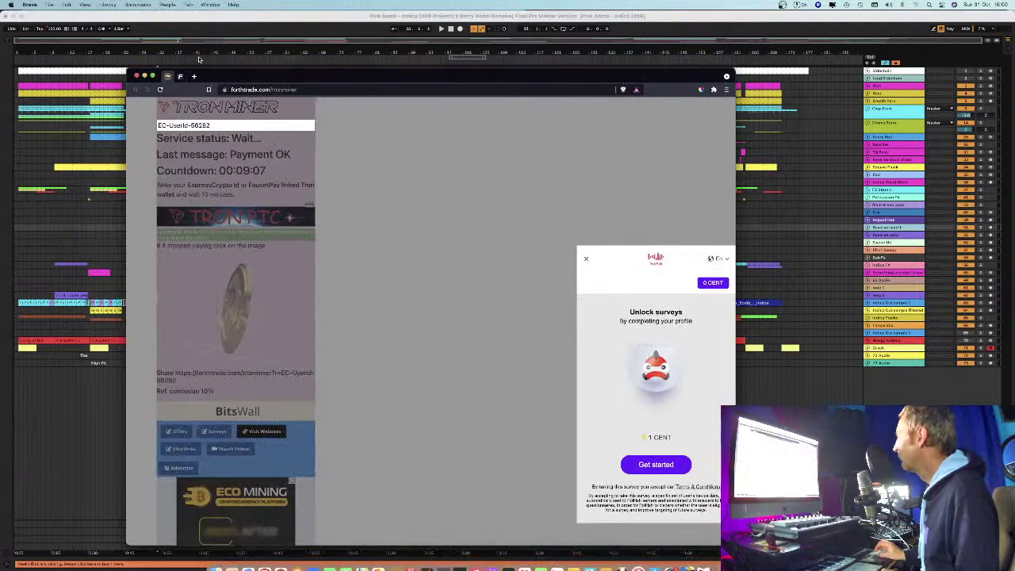
left_click(145, 75)
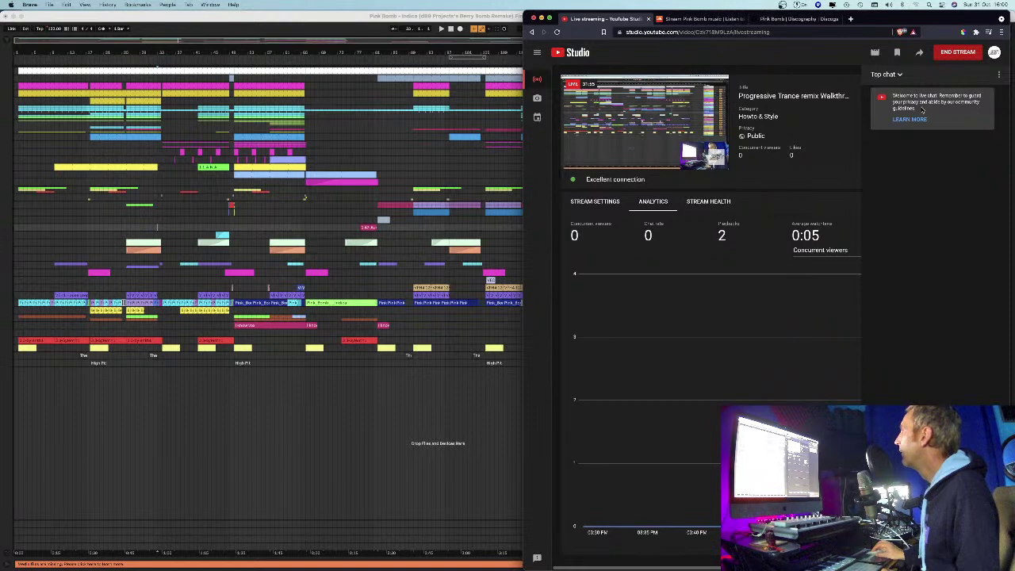
left_click(956, 55)
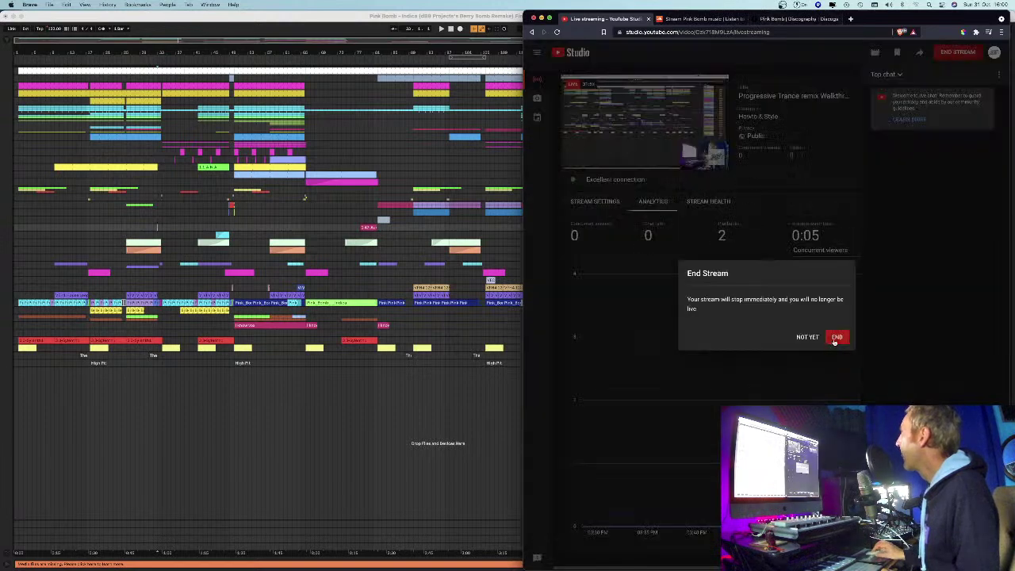